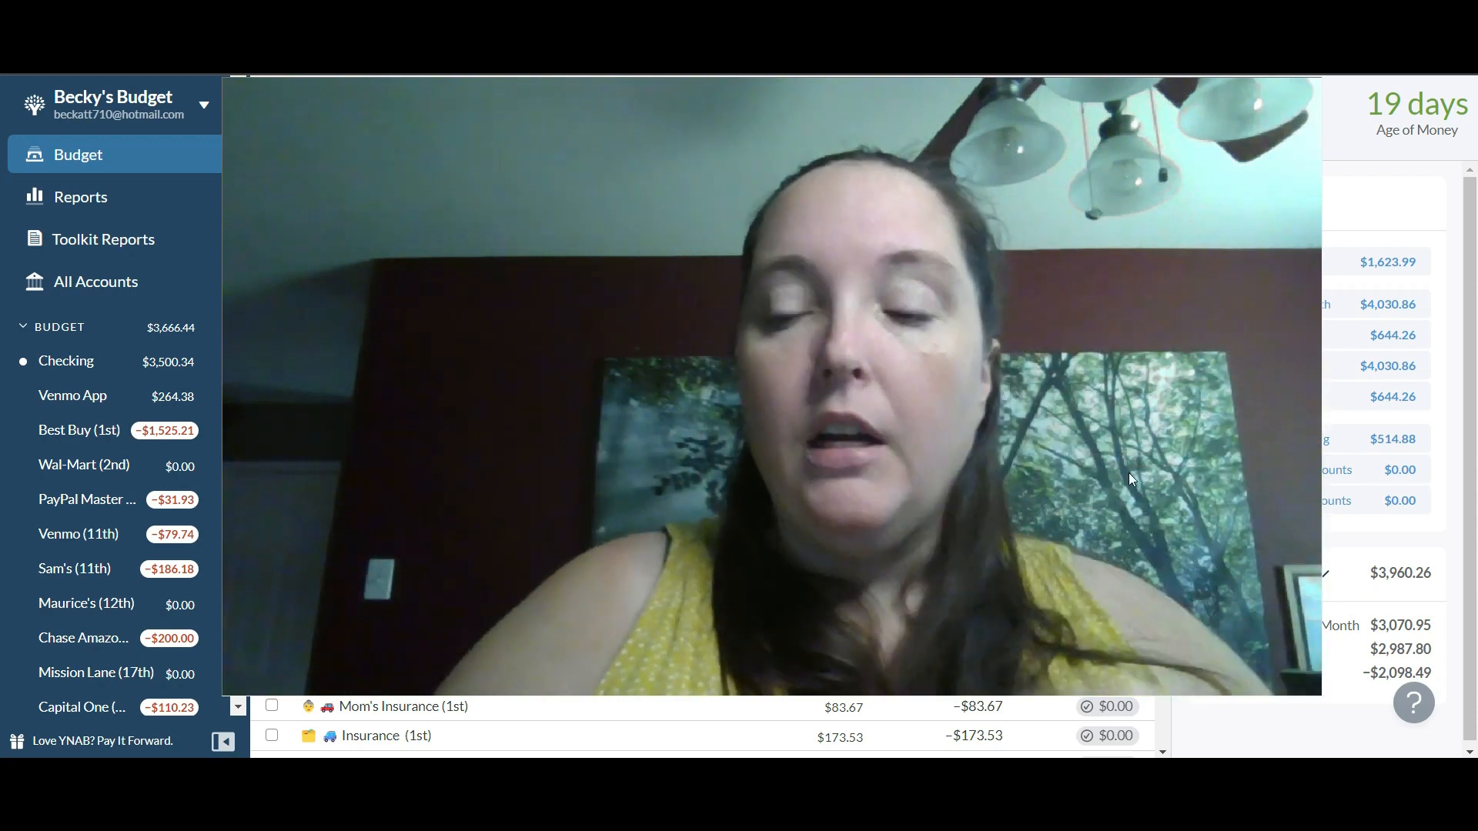
{"action": "left_click_drag", "start_coordinate": [1320, 688], "coordinate": [464, 213]}
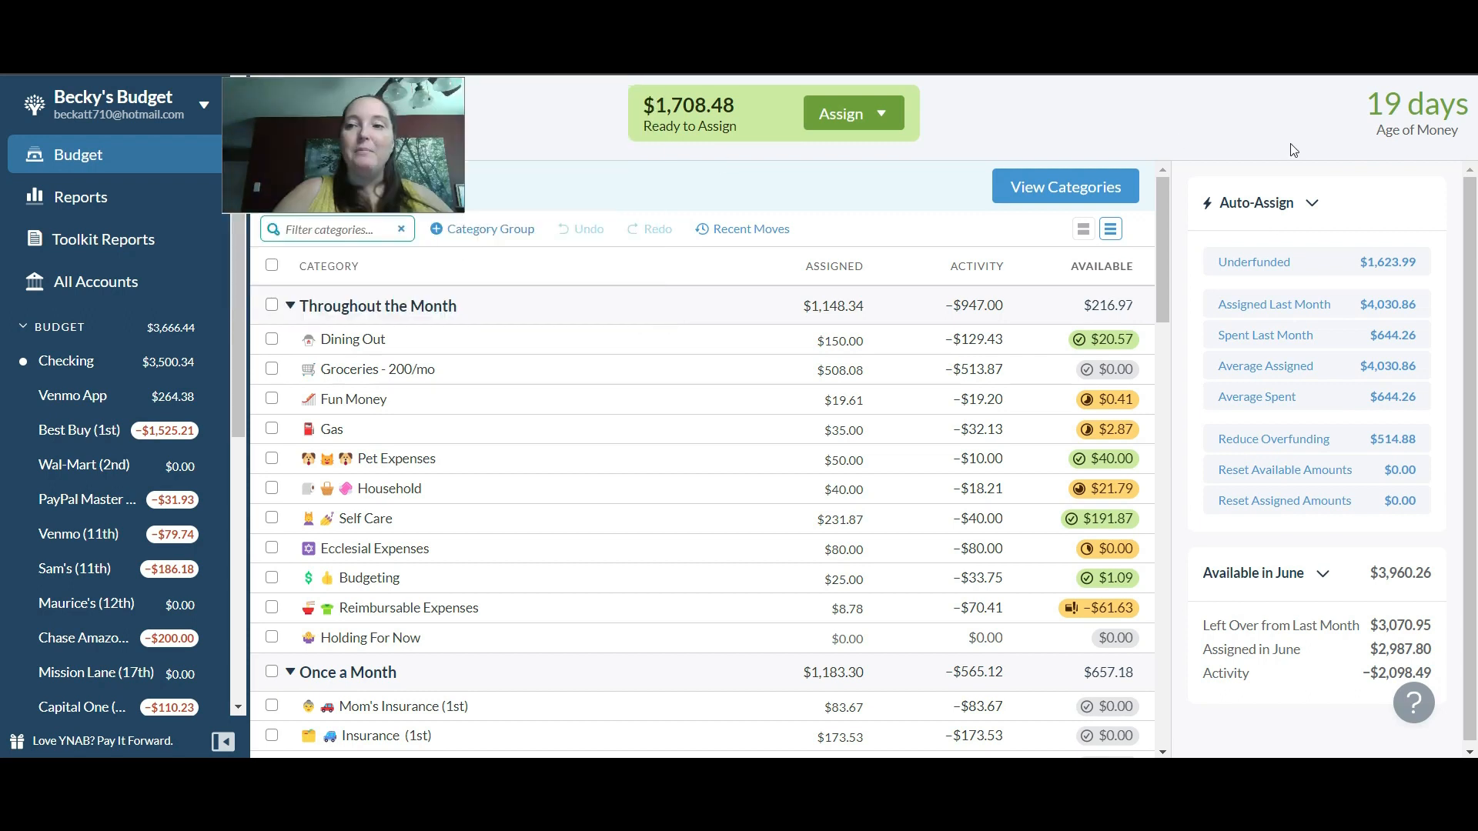
{"action": "left_click_drag", "start_coordinate": [308, 141], "coordinate": [94, 142]}
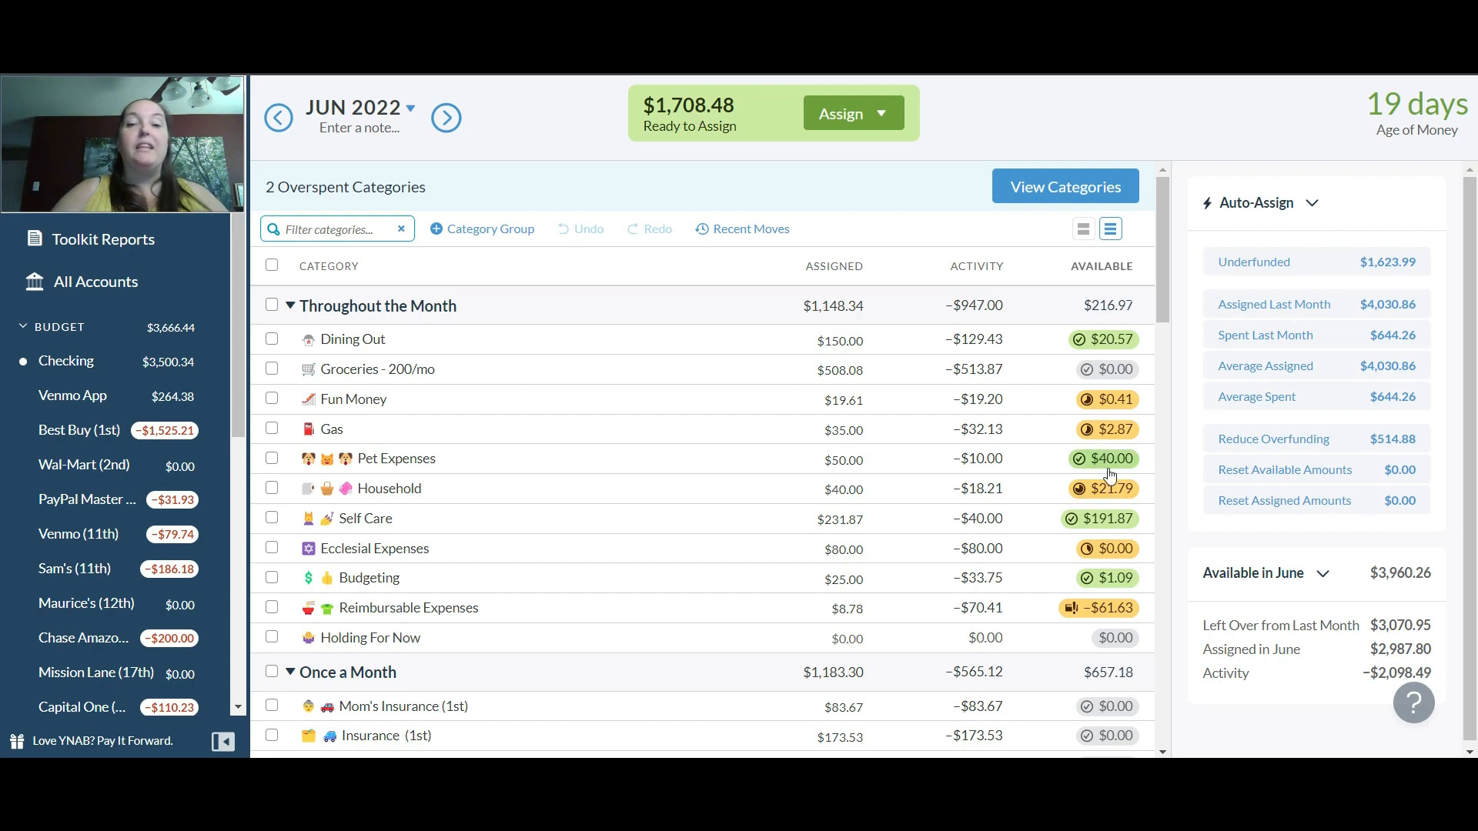
{"action": "mouse_move", "coordinate": [1110, 475]}
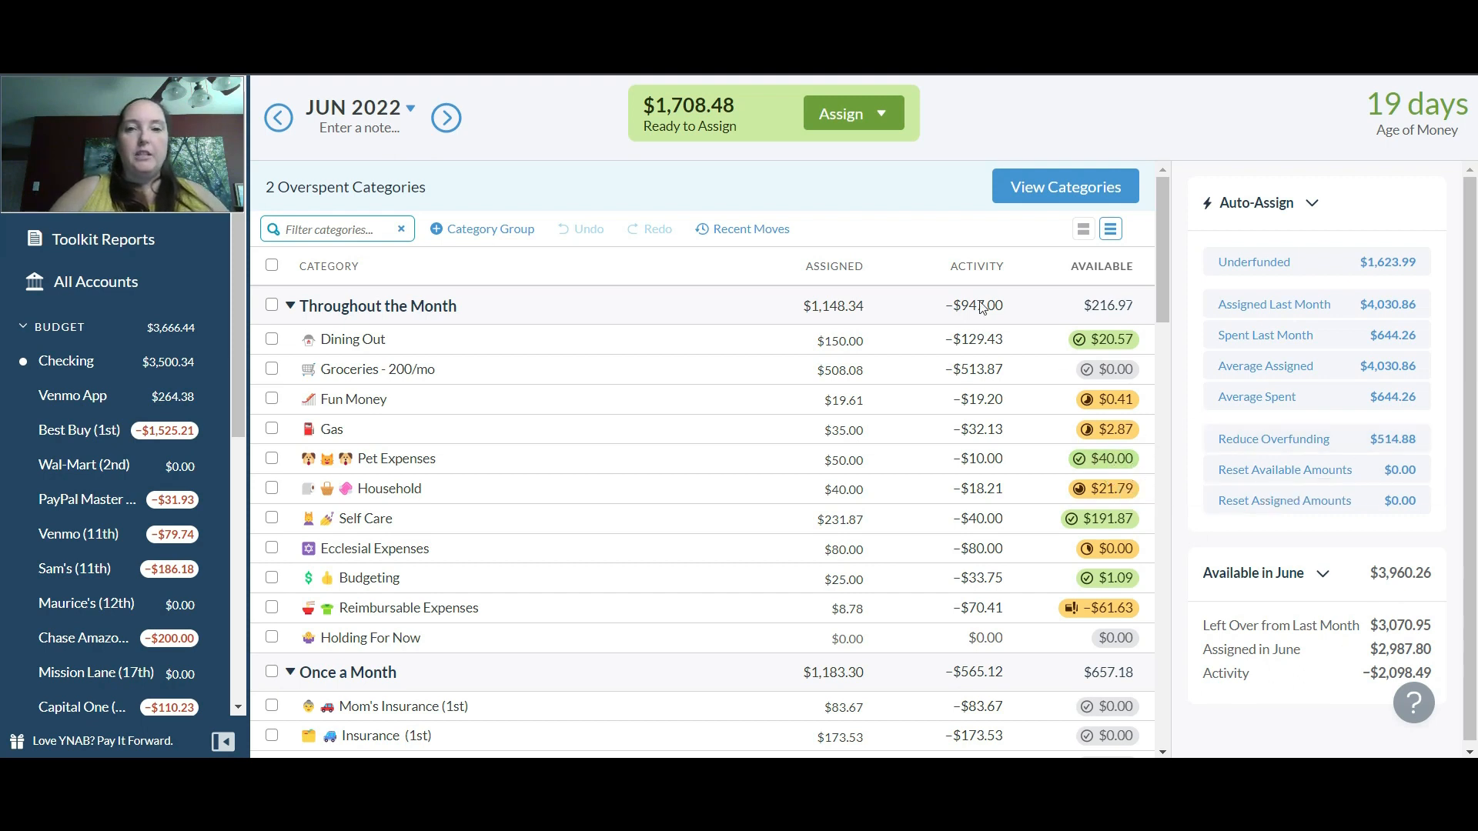
Cover the overspending in the Clothes category under Quality of Life Goals by auto-assigning its underfunded amount
{"action": "left_click_drag", "start_coordinate": [1161, 264], "coordinate": [1169, 366]}
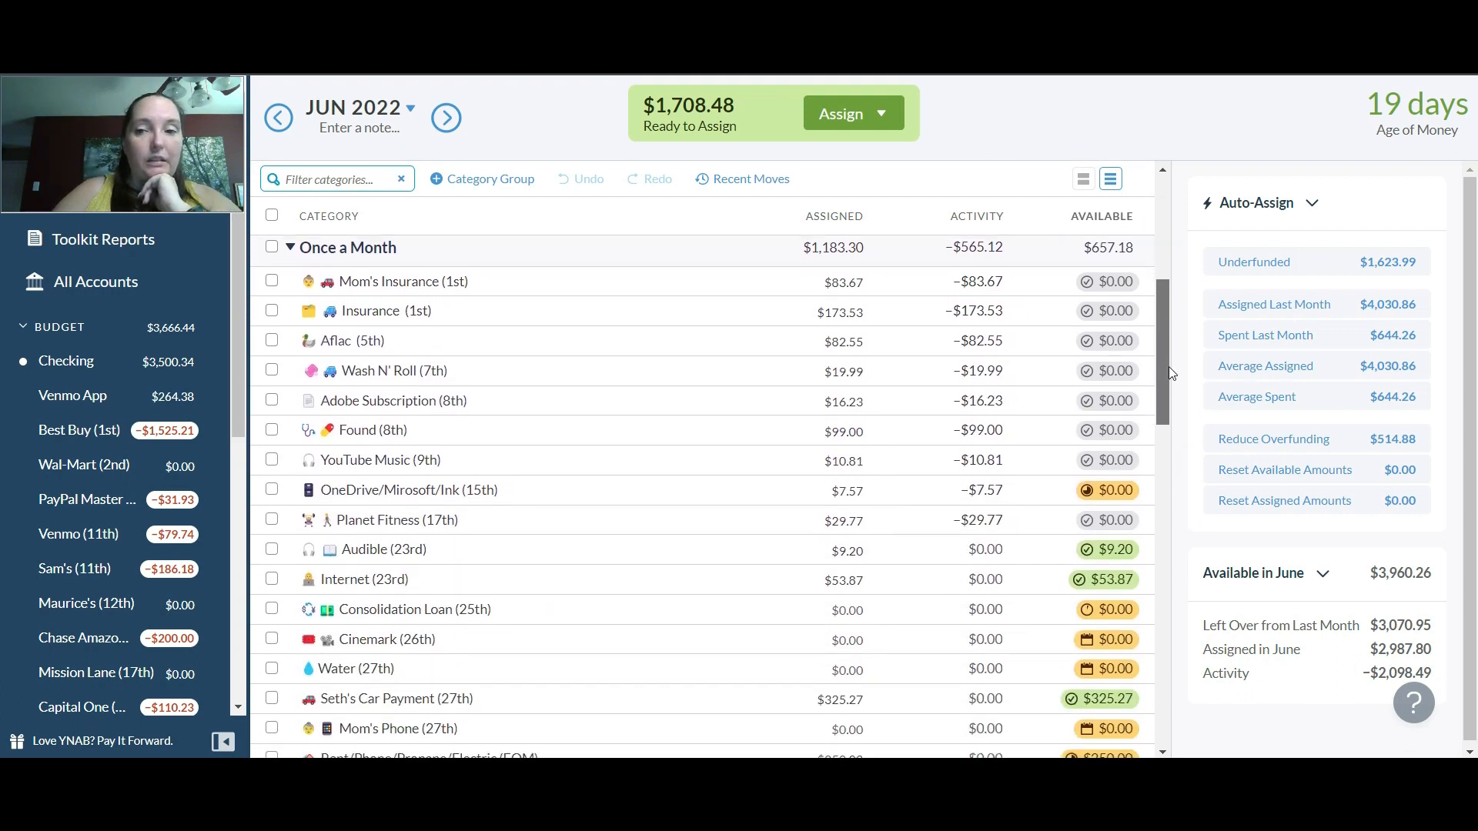
{"action": "left_click_drag", "start_coordinate": [1167, 366], "coordinate": [1167, 594]}
{"action": "left_click", "coordinate": [1104, 587]}
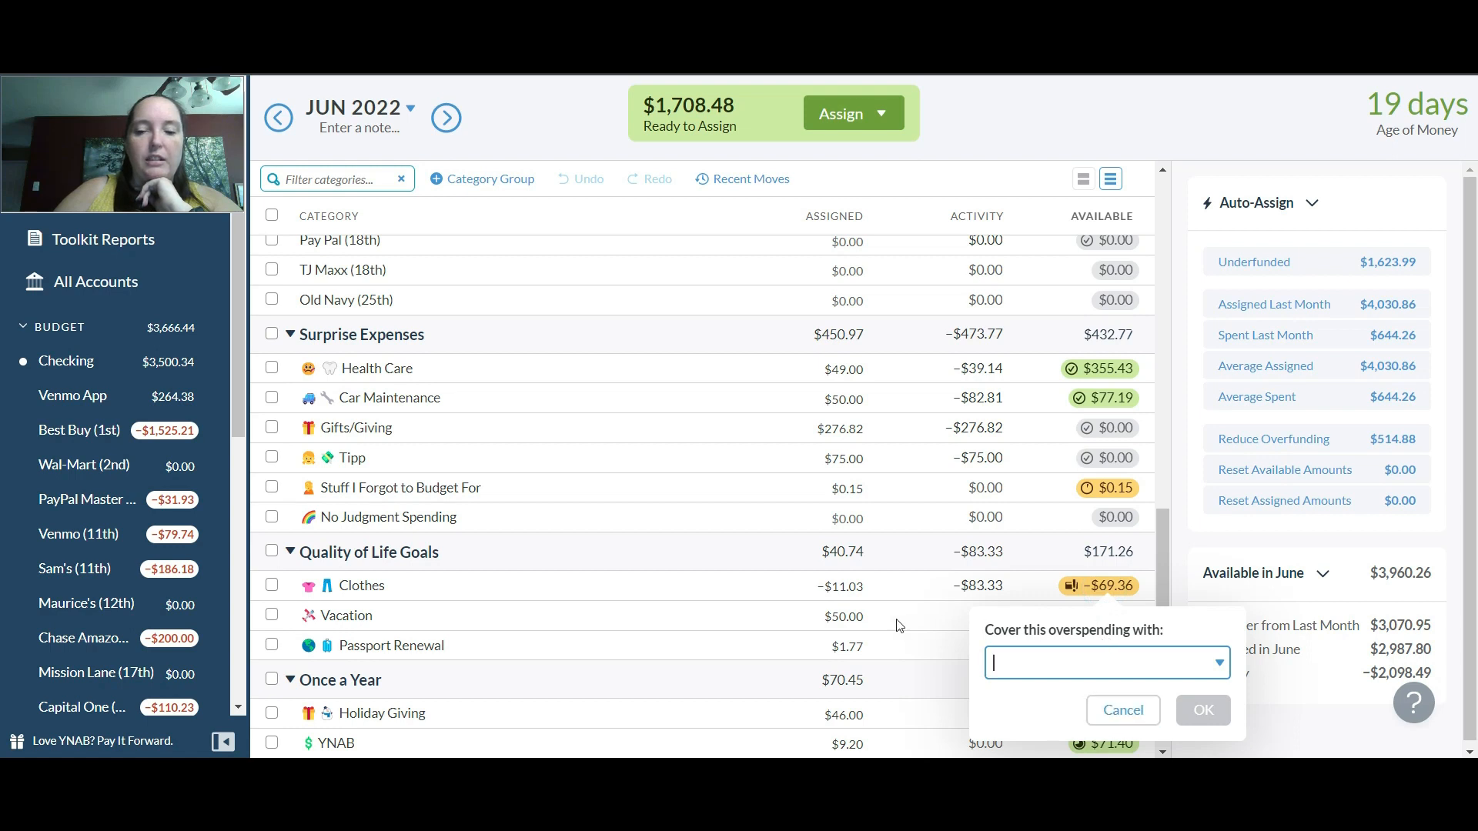
{"action": "left_click", "coordinate": [856, 587]}
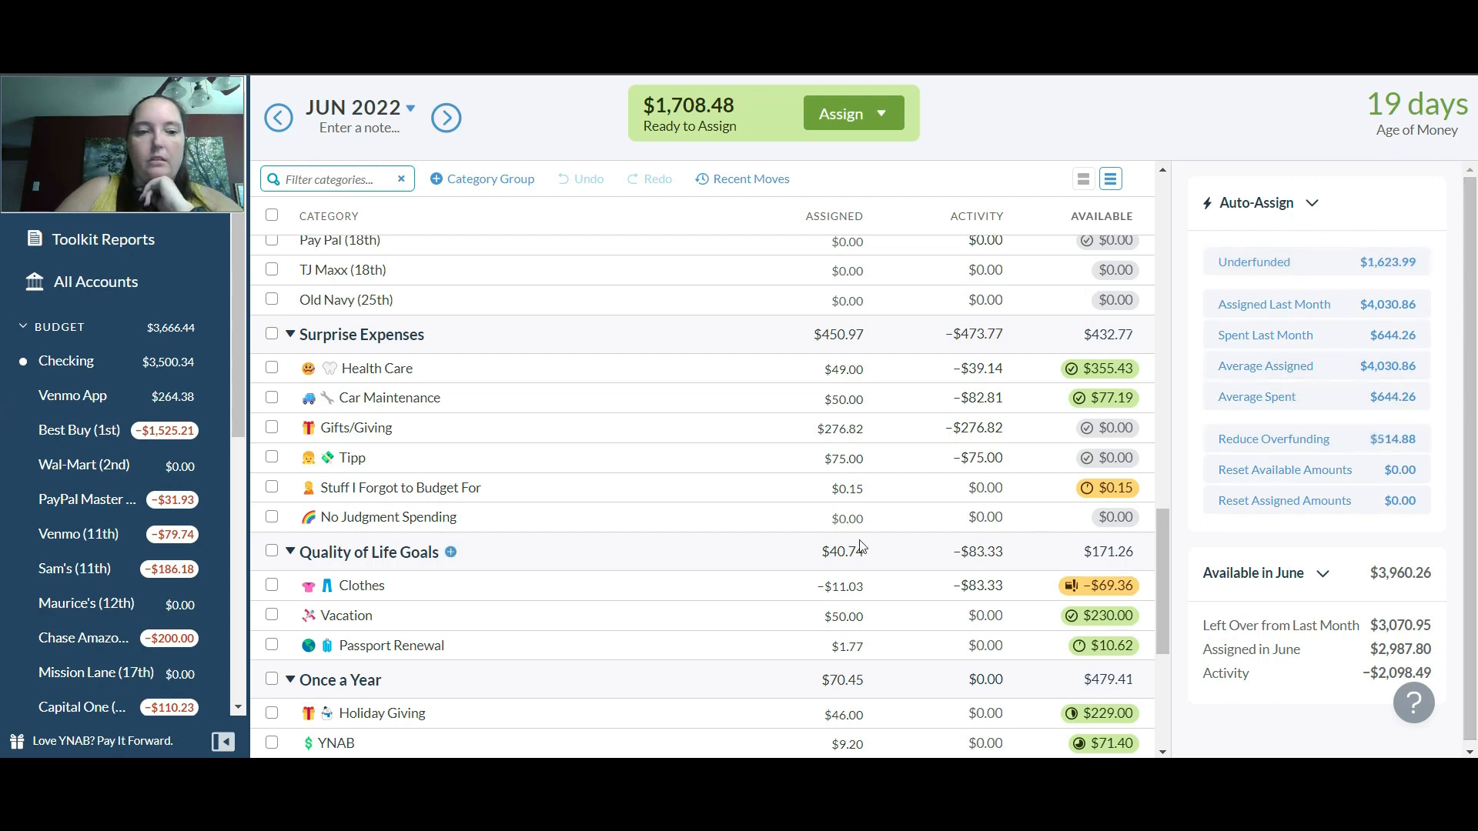
{"action": "left_click", "coordinate": [271, 587]}
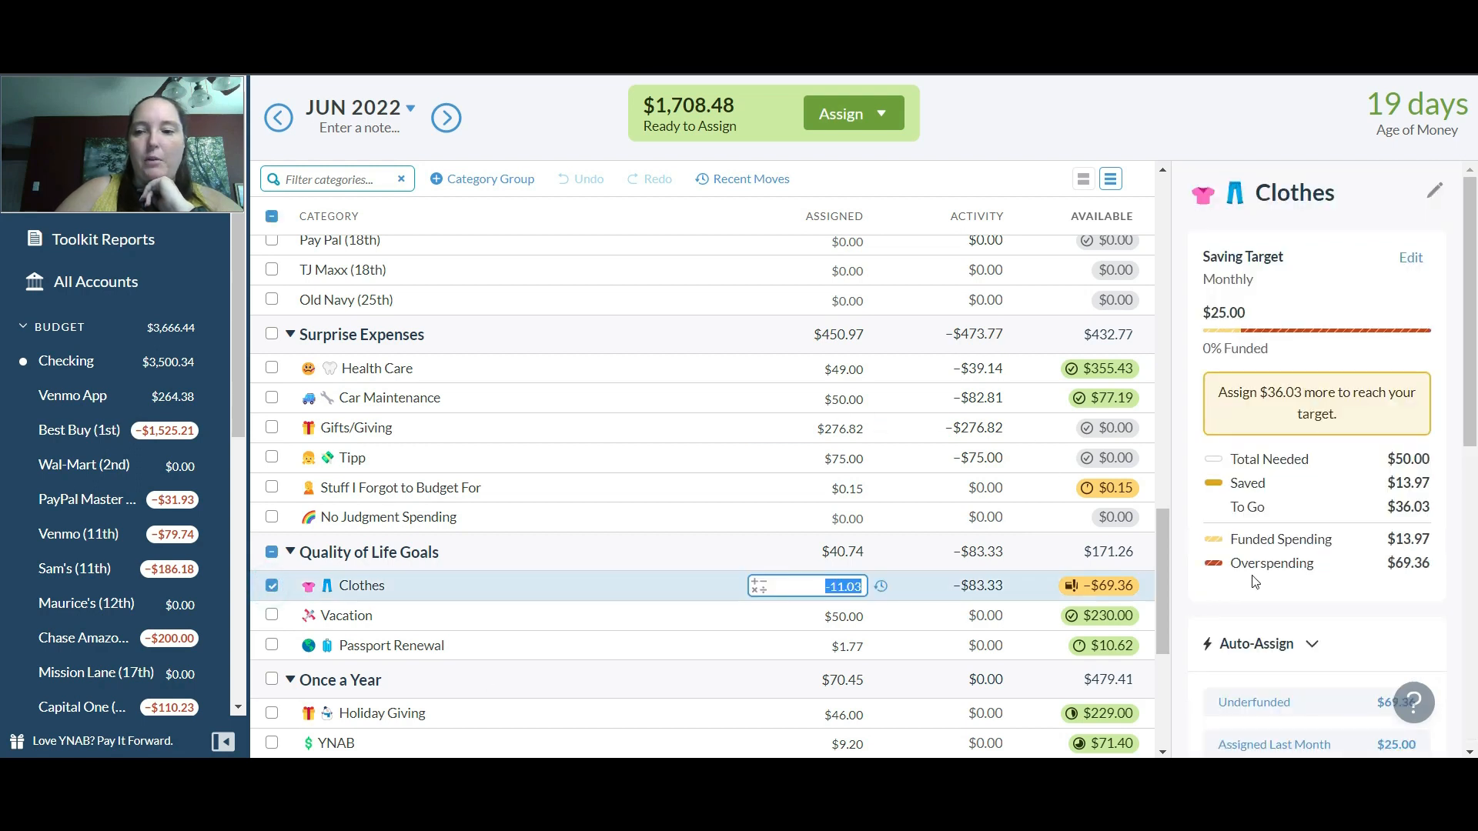
{"action": "left_click", "coordinate": [1286, 702]}
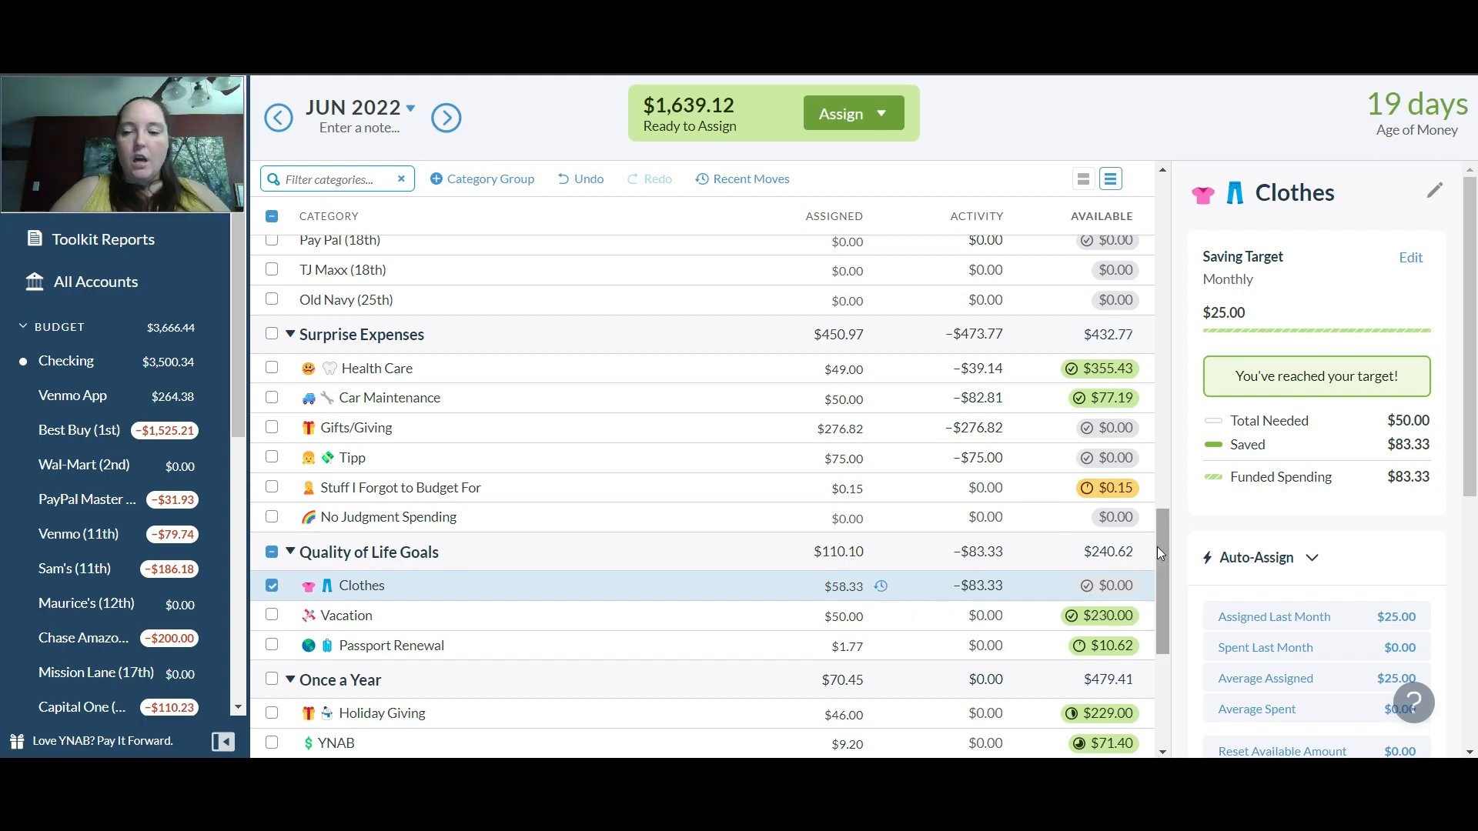
{"action": "left_click_drag", "start_coordinate": [1159, 562], "coordinate": [1147, 663]}
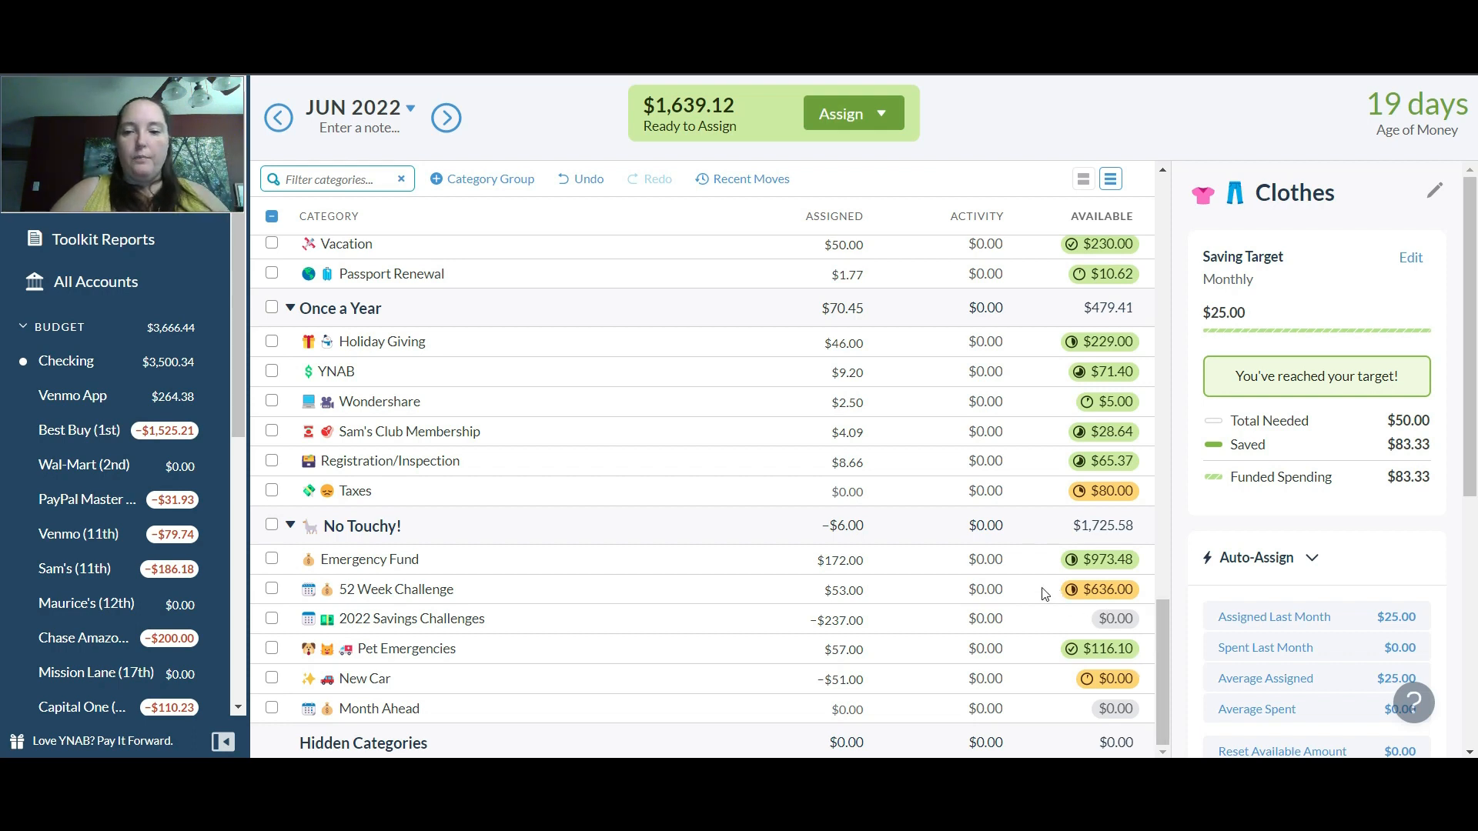
{"action": "left_click_drag", "start_coordinate": [1161, 630], "coordinate": [1127, 517]}
{"action": "left_click", "coordinate": [1106, 466]}
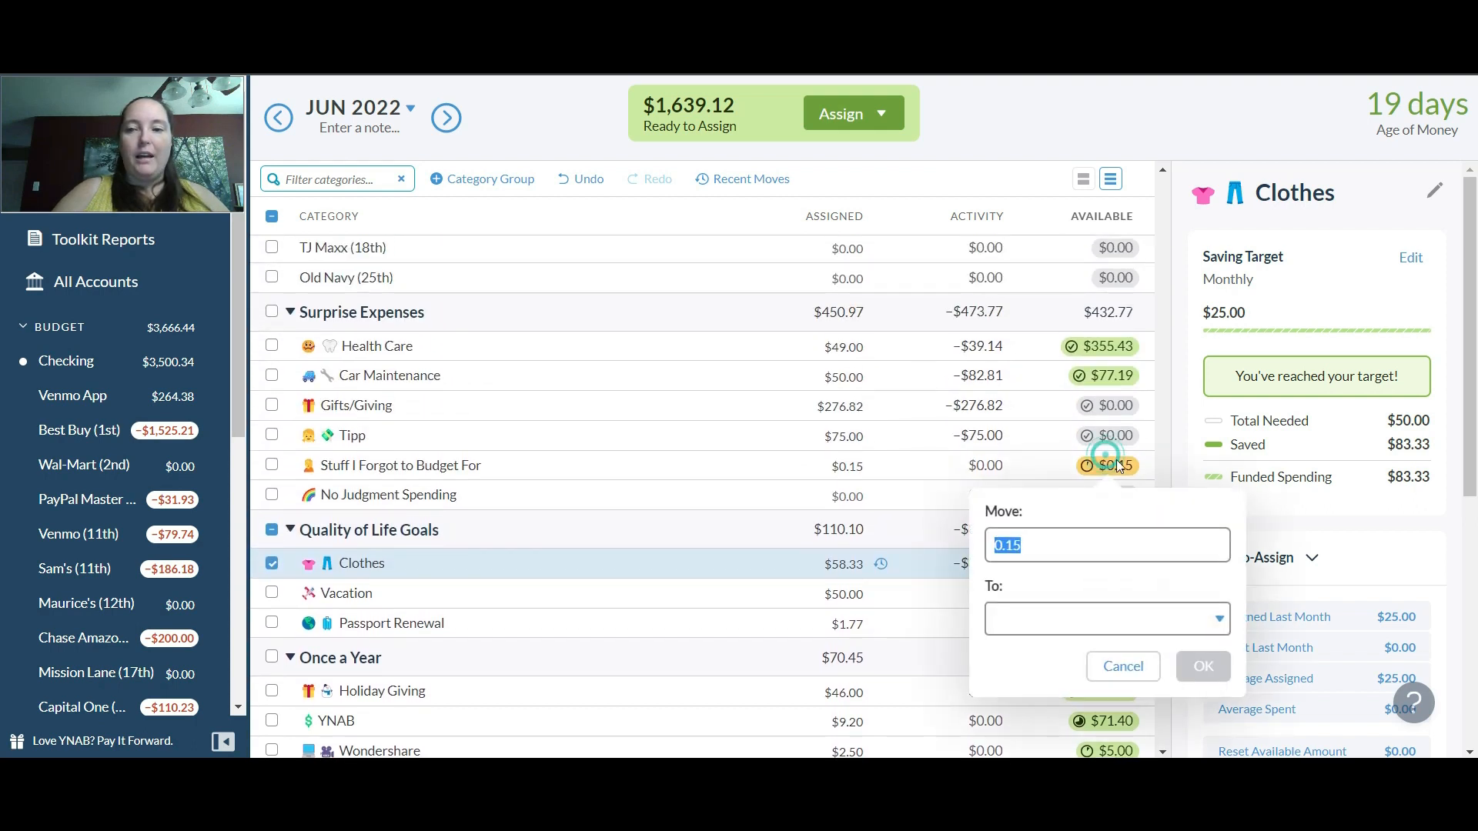
{"action": "left_click", "coordinate": [1220, 618]}
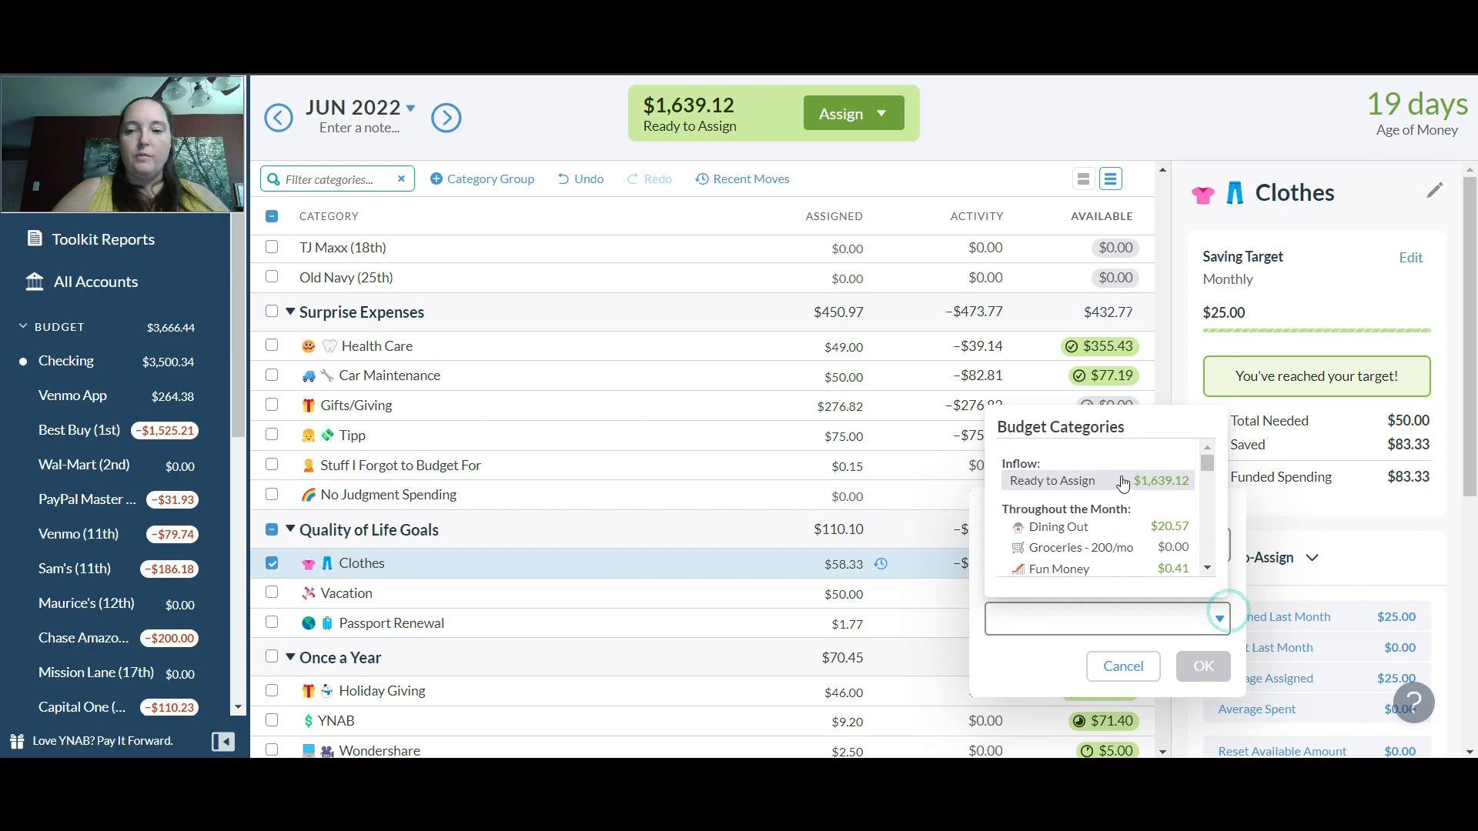
{"action": "left_click", "coordinate": [1134, 132]}
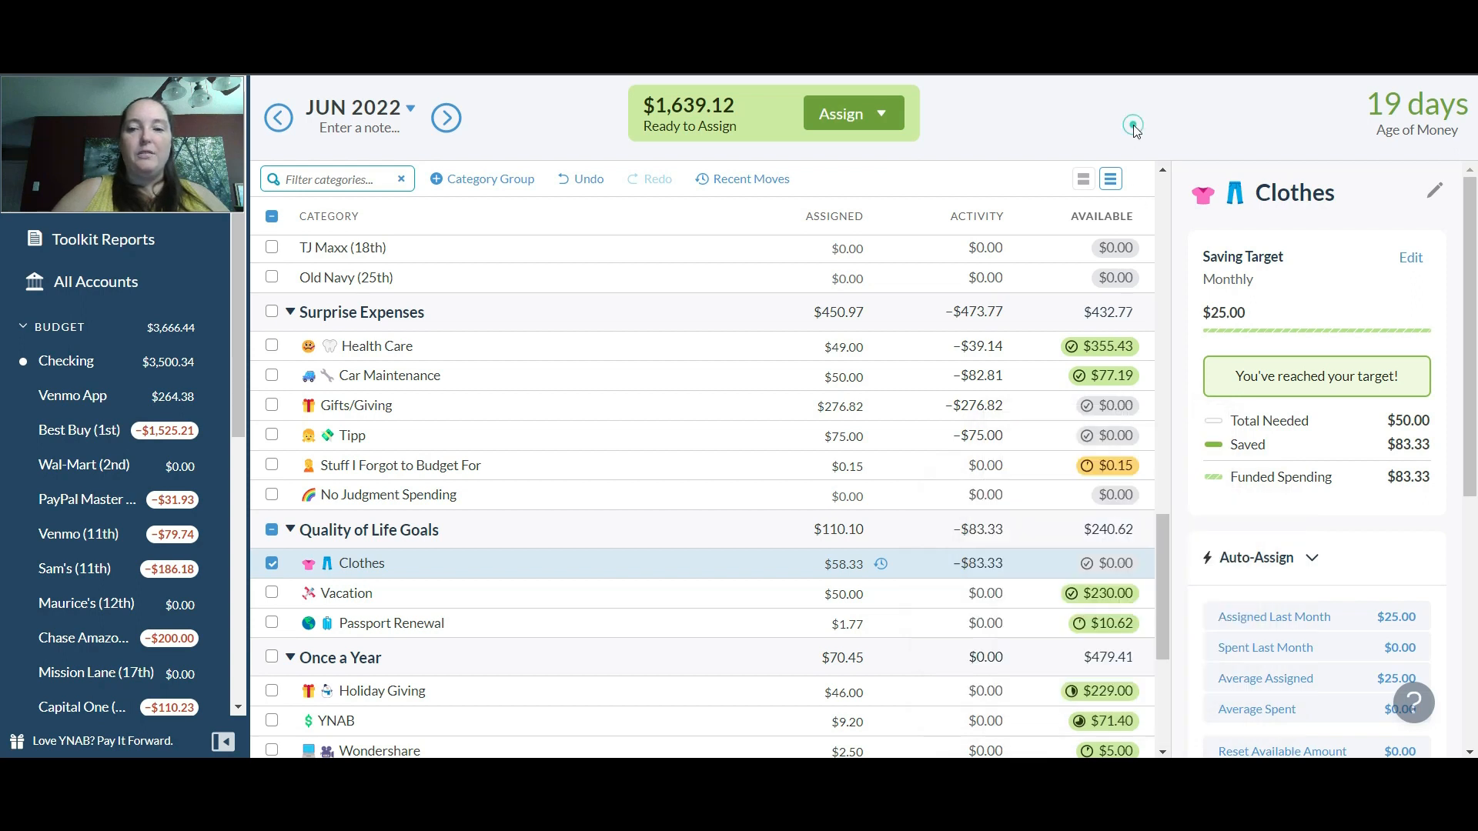
Assign $167.00 to the Consolidation Loan (25th) category for June 2022
{"action": "scroll", "coordinate": [1165, 562], "scroll_direction": "up", "scroll_amount": 15}
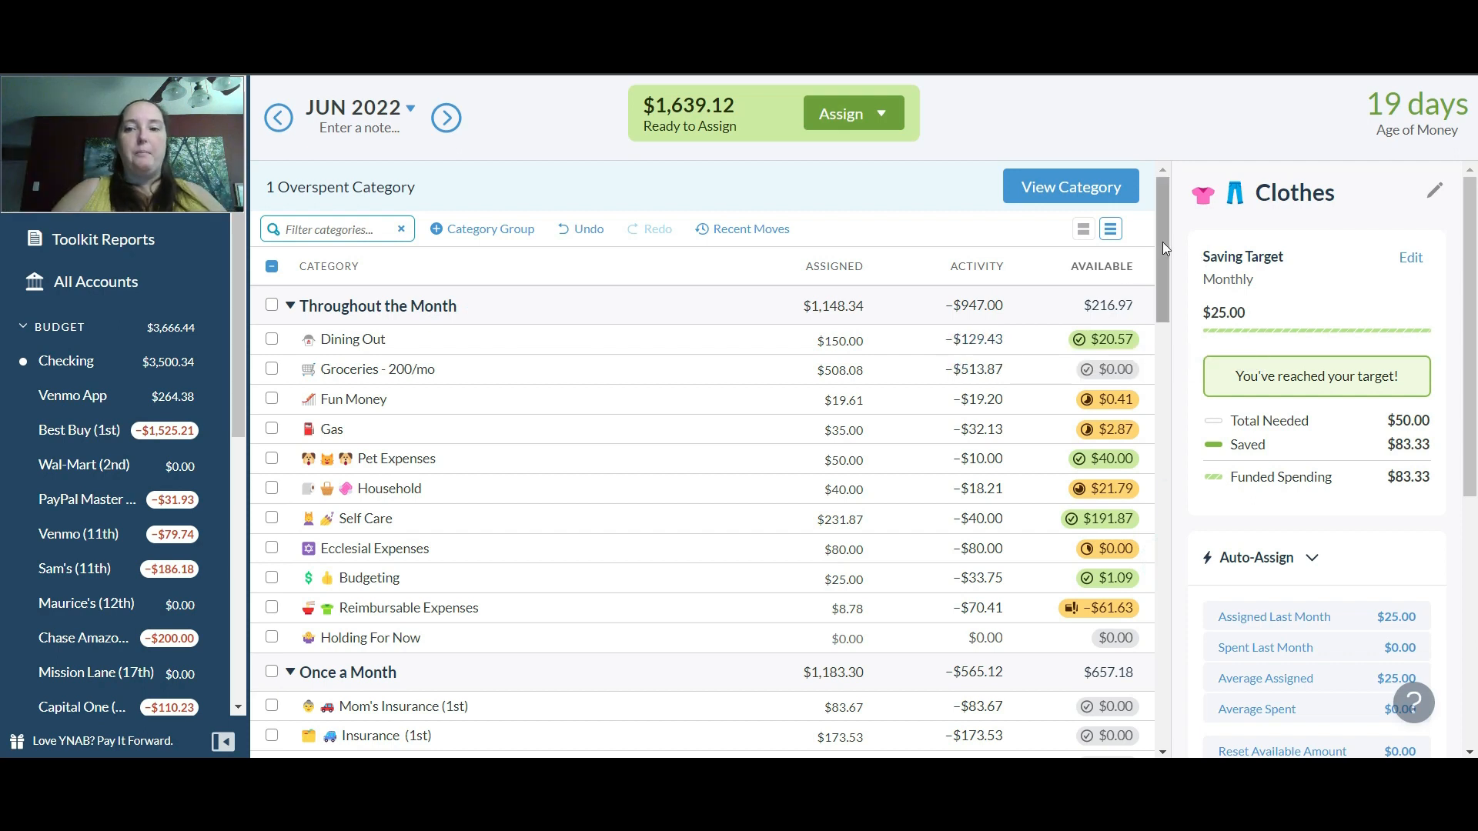
{"action": "left_click_drag", "start_coordinate": [1165, 259], "coordinate": [1153, 409]}
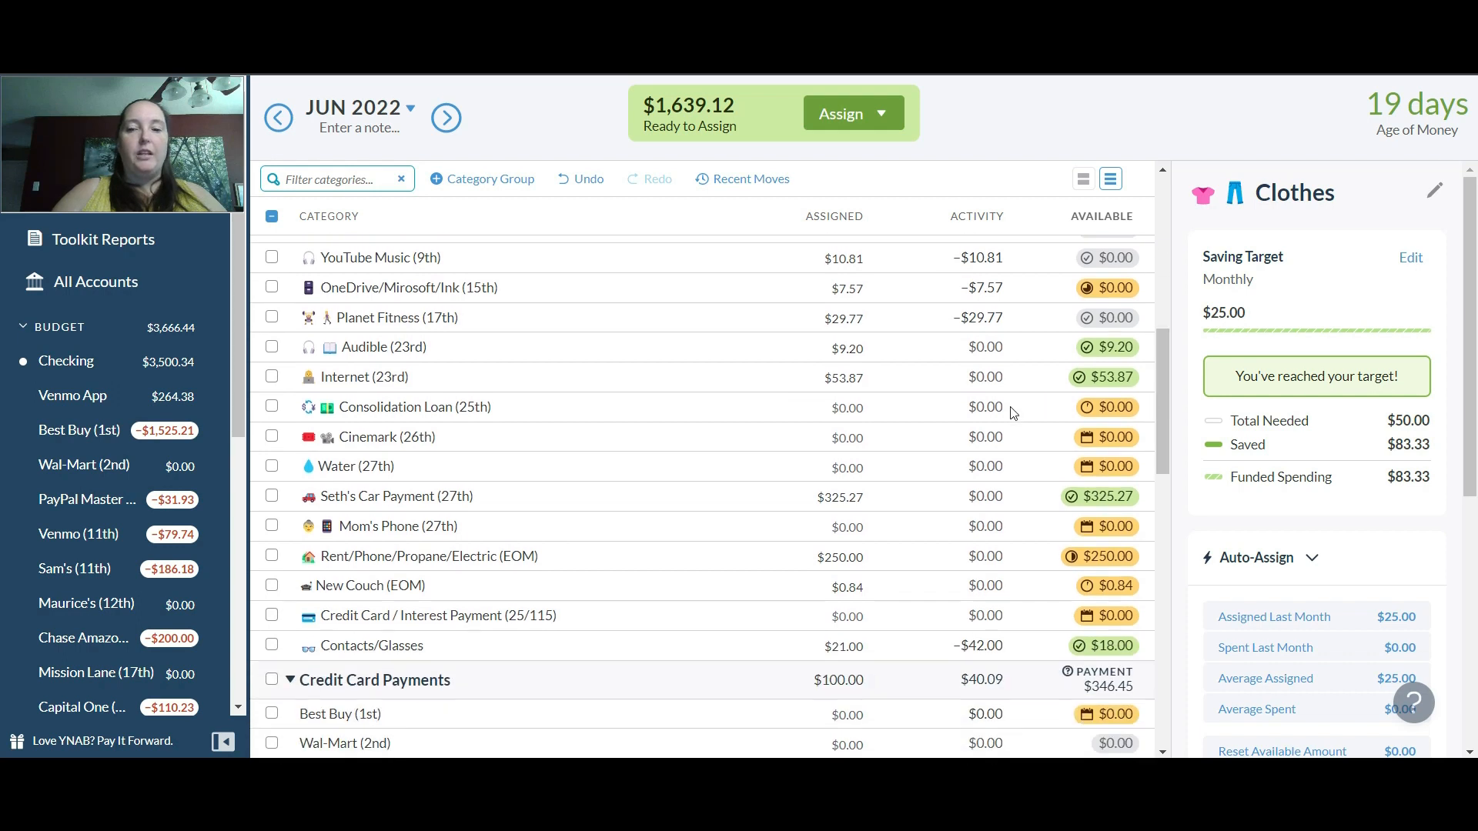
{"action": "left_click", "coordinate": [847, 405]}
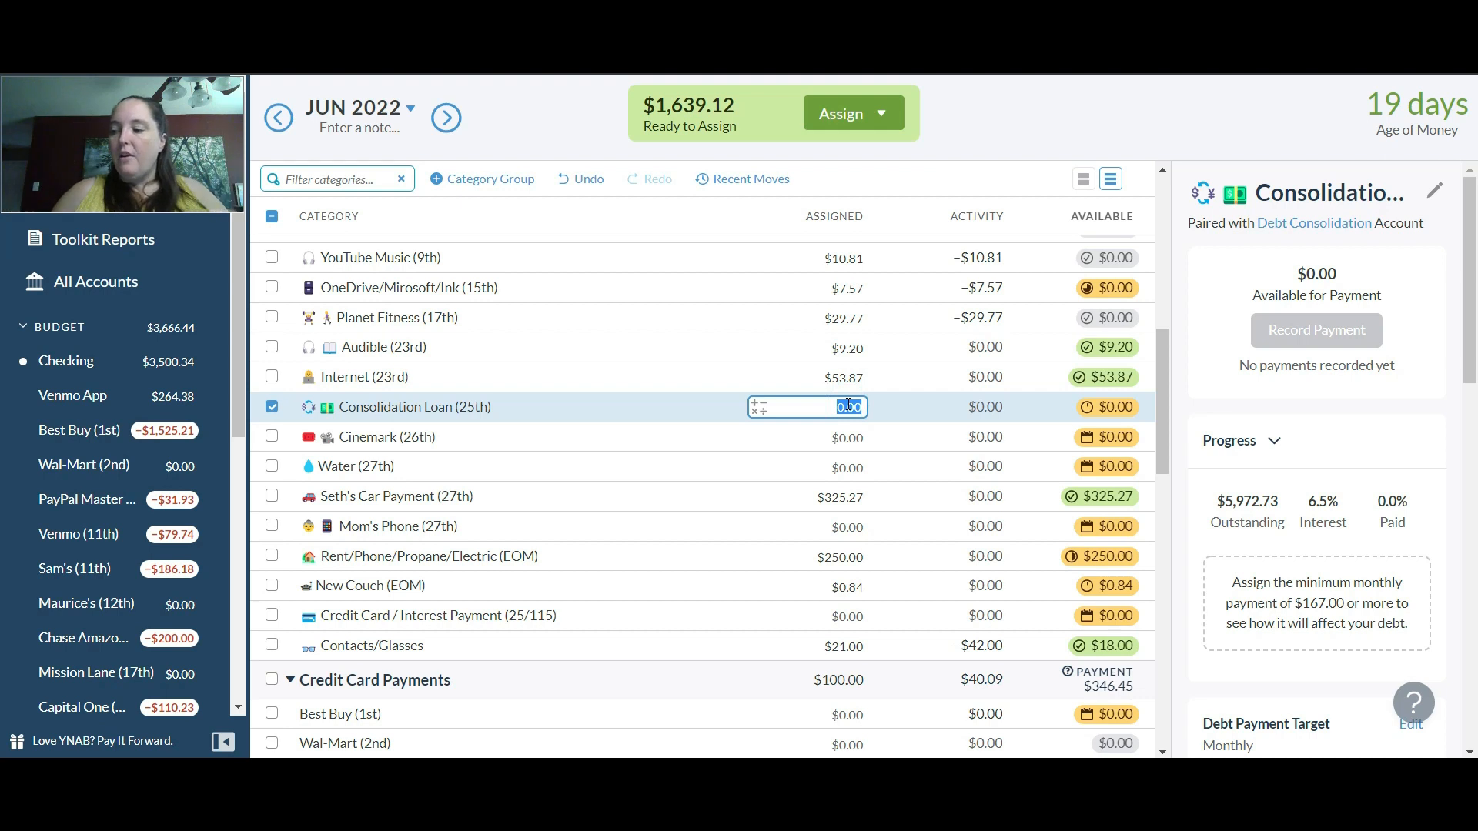
{"action": "type", "text": "1678"}
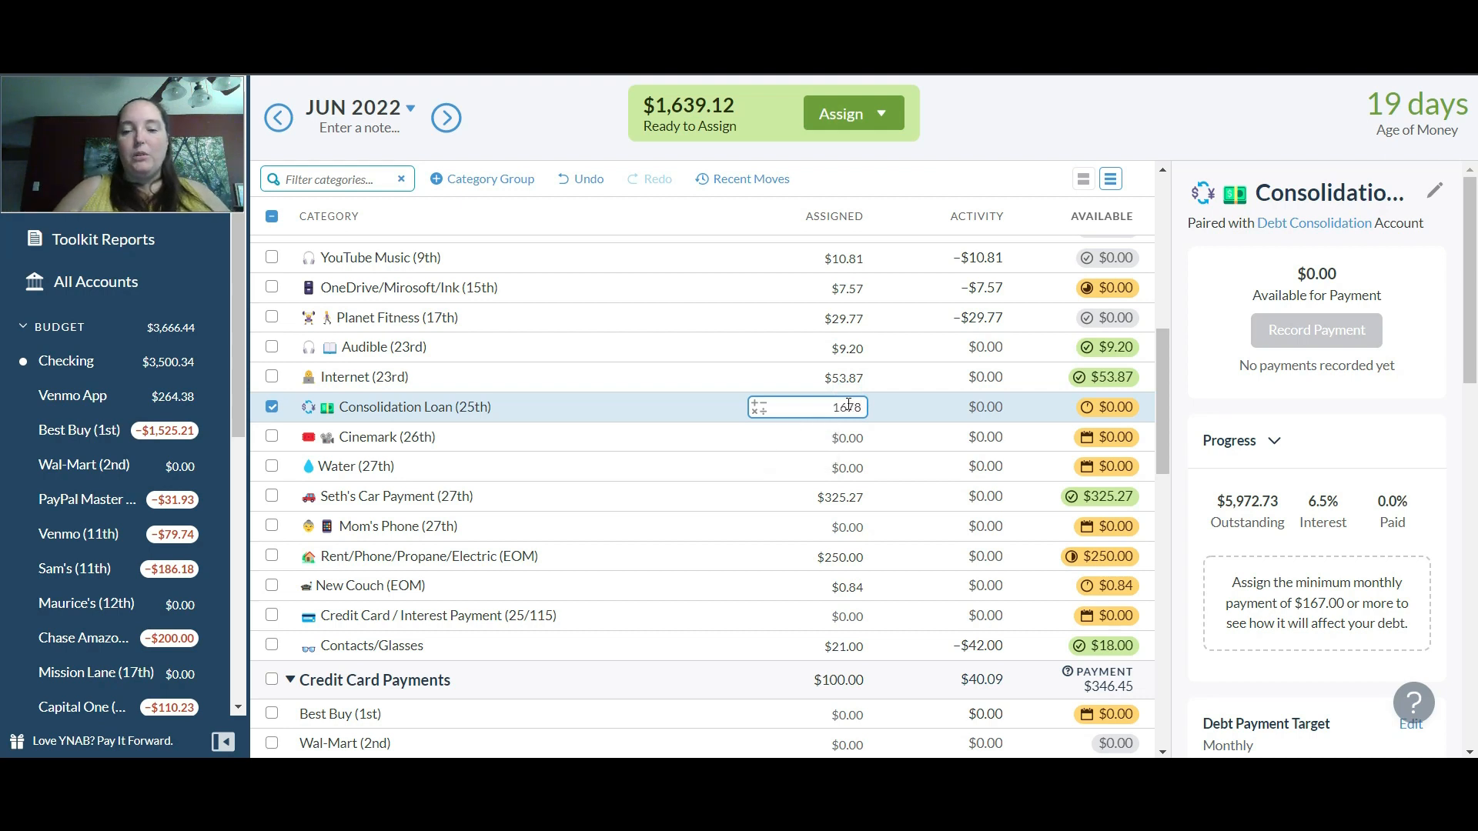
{"action": "key", "text": "BackSpace"}
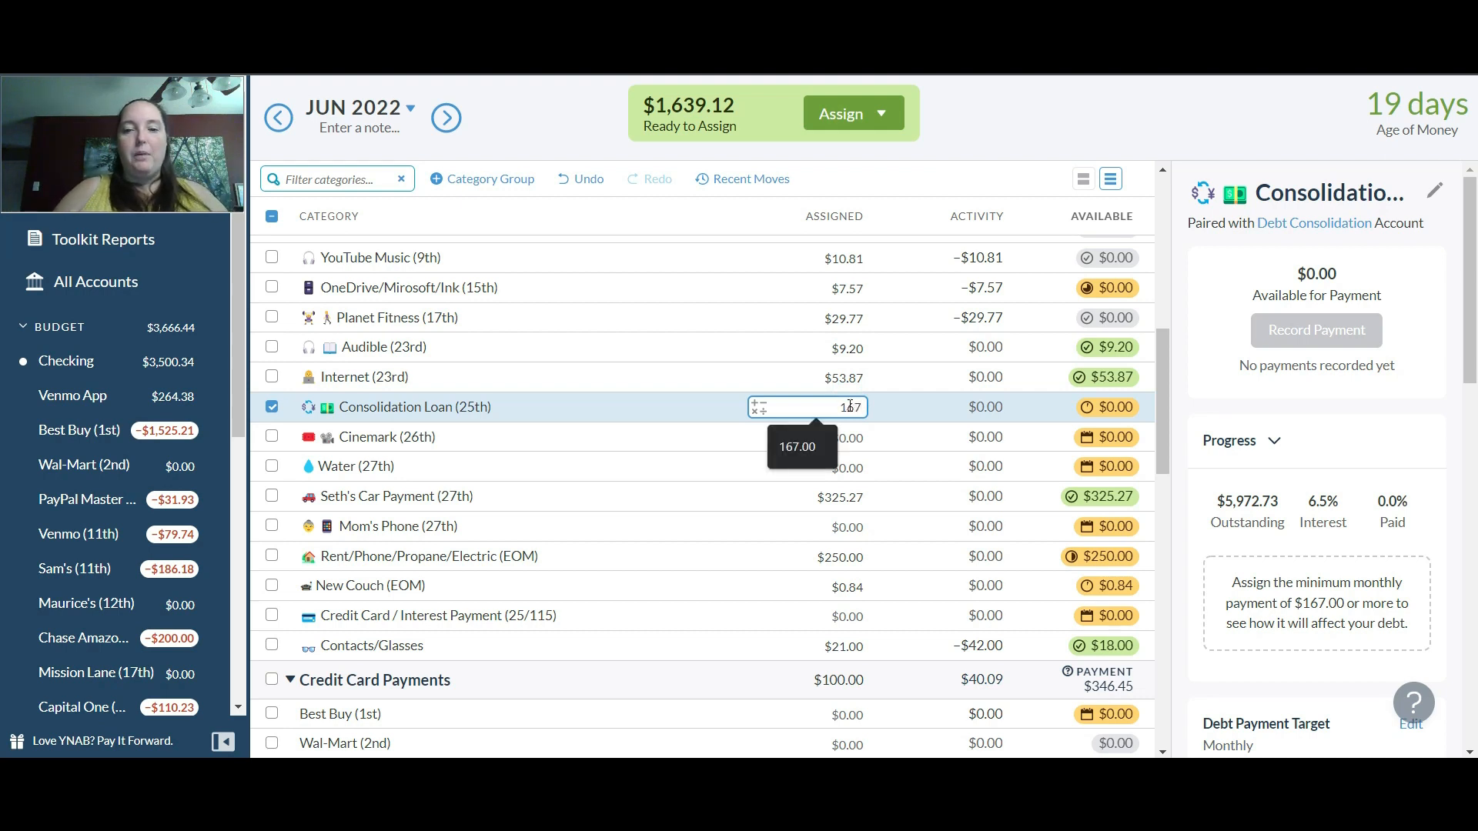
{"action": "key", "text": "Return"}
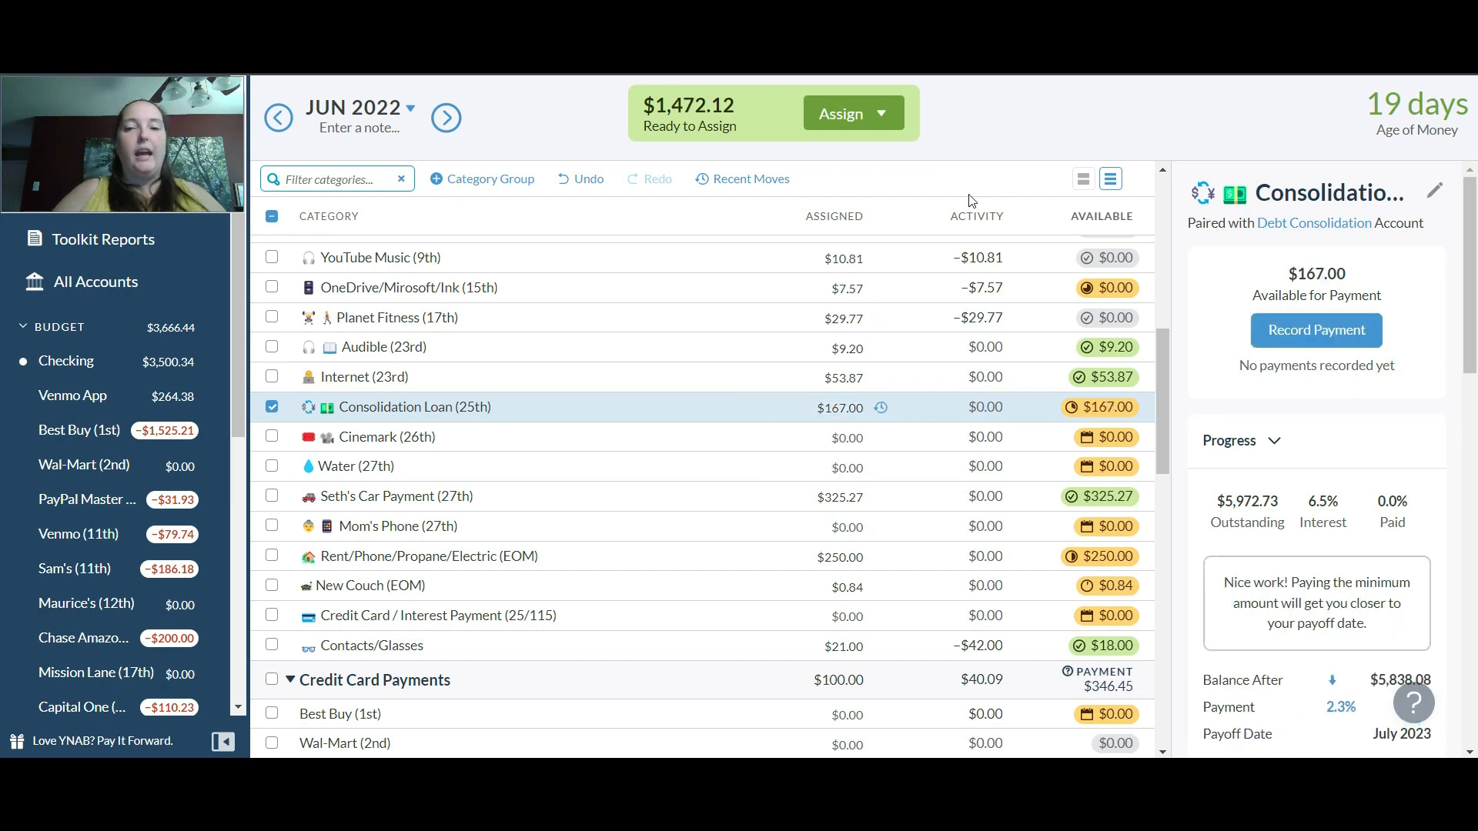
Auto-assign the underfunded $10.81 to Cinemark (26th) and assign $104.00 to Water (27th)
{"action": "left_click", "coordinate": [829, 440]}
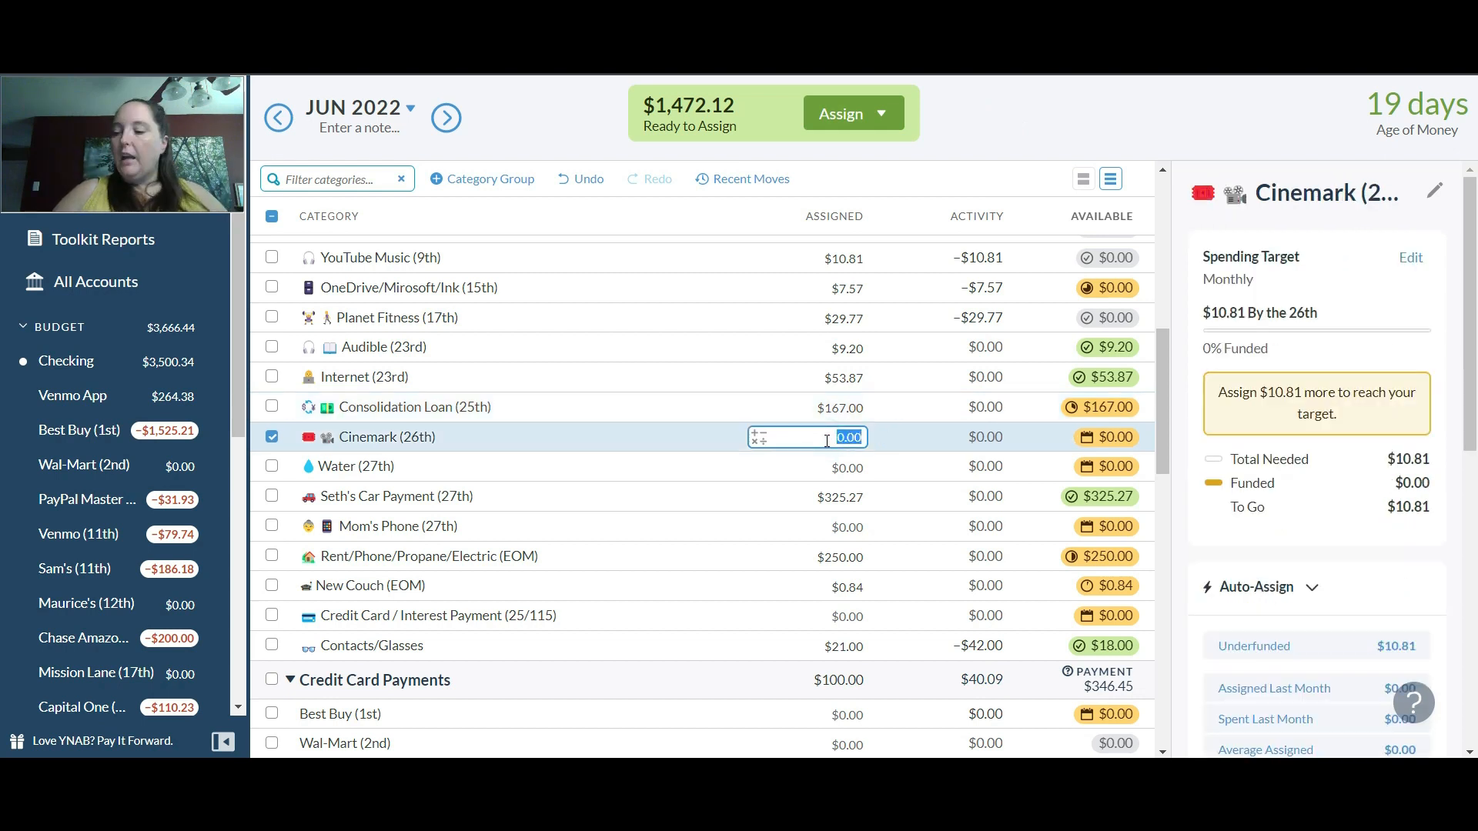
{"action": "left_click", "coordinate": [1263, 655]}
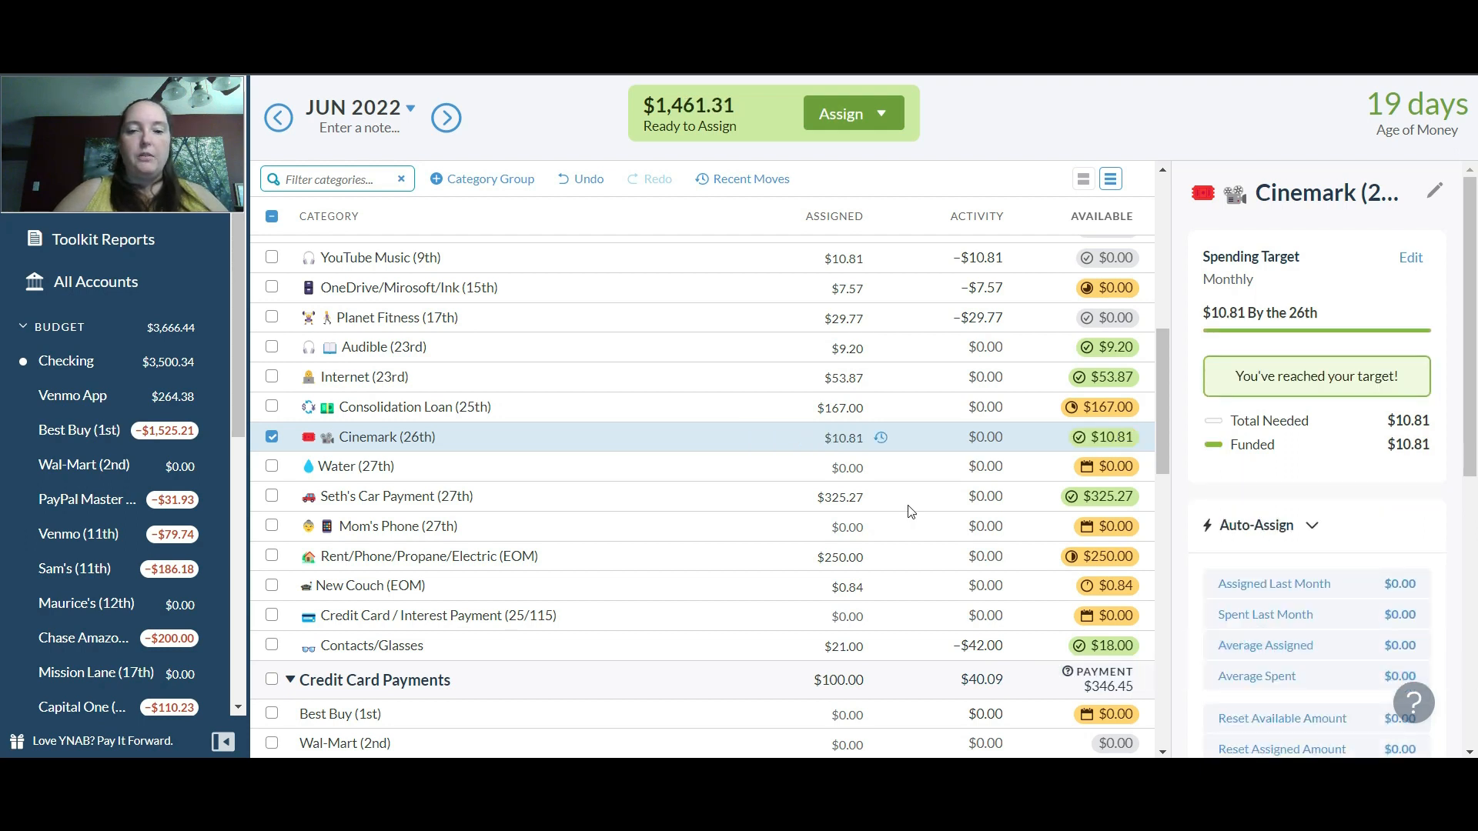
{"action": "left_click", "coordinate": [816, 464]}
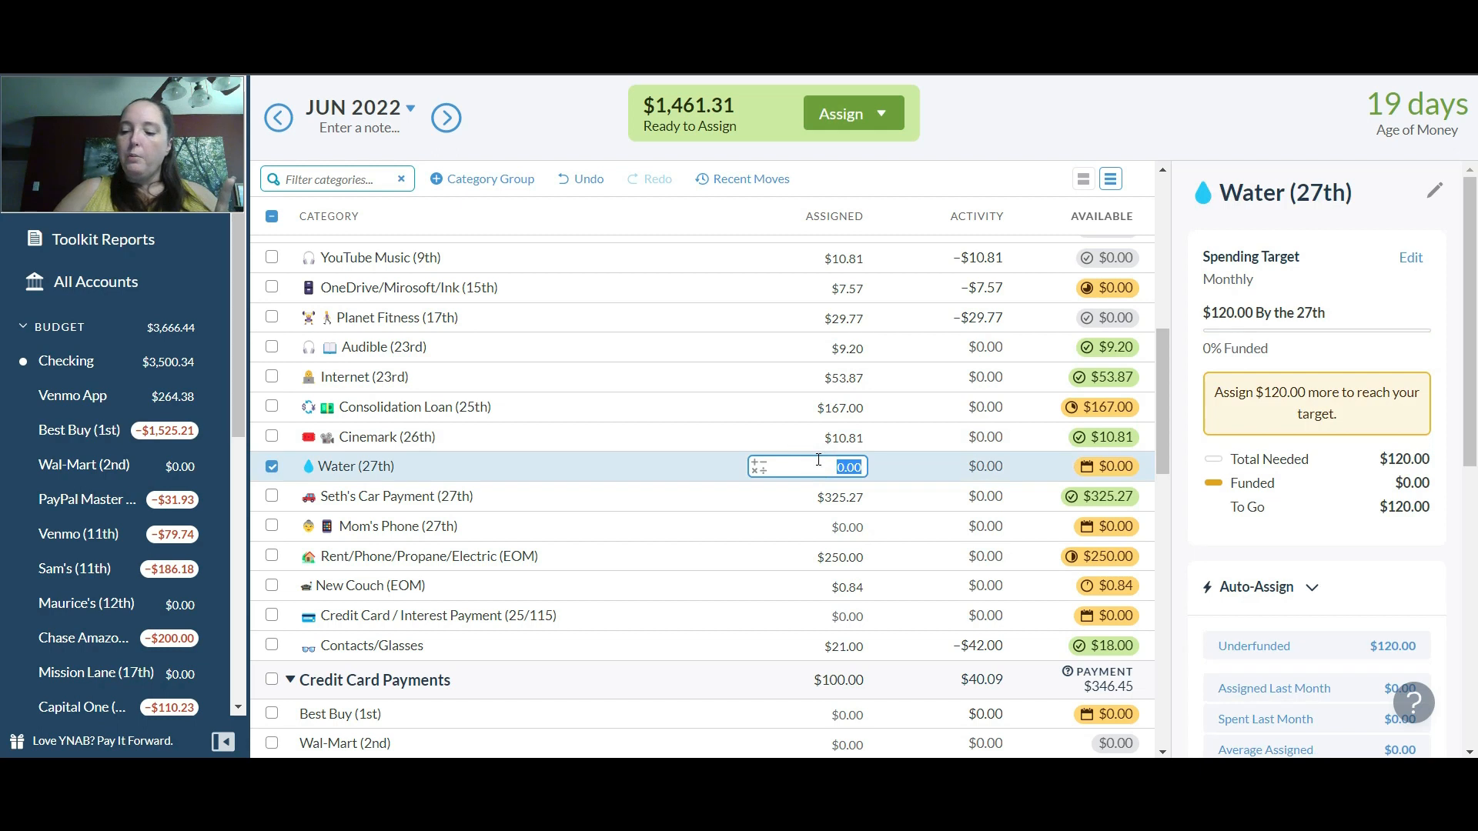
{"action": "type", "text": "104"}
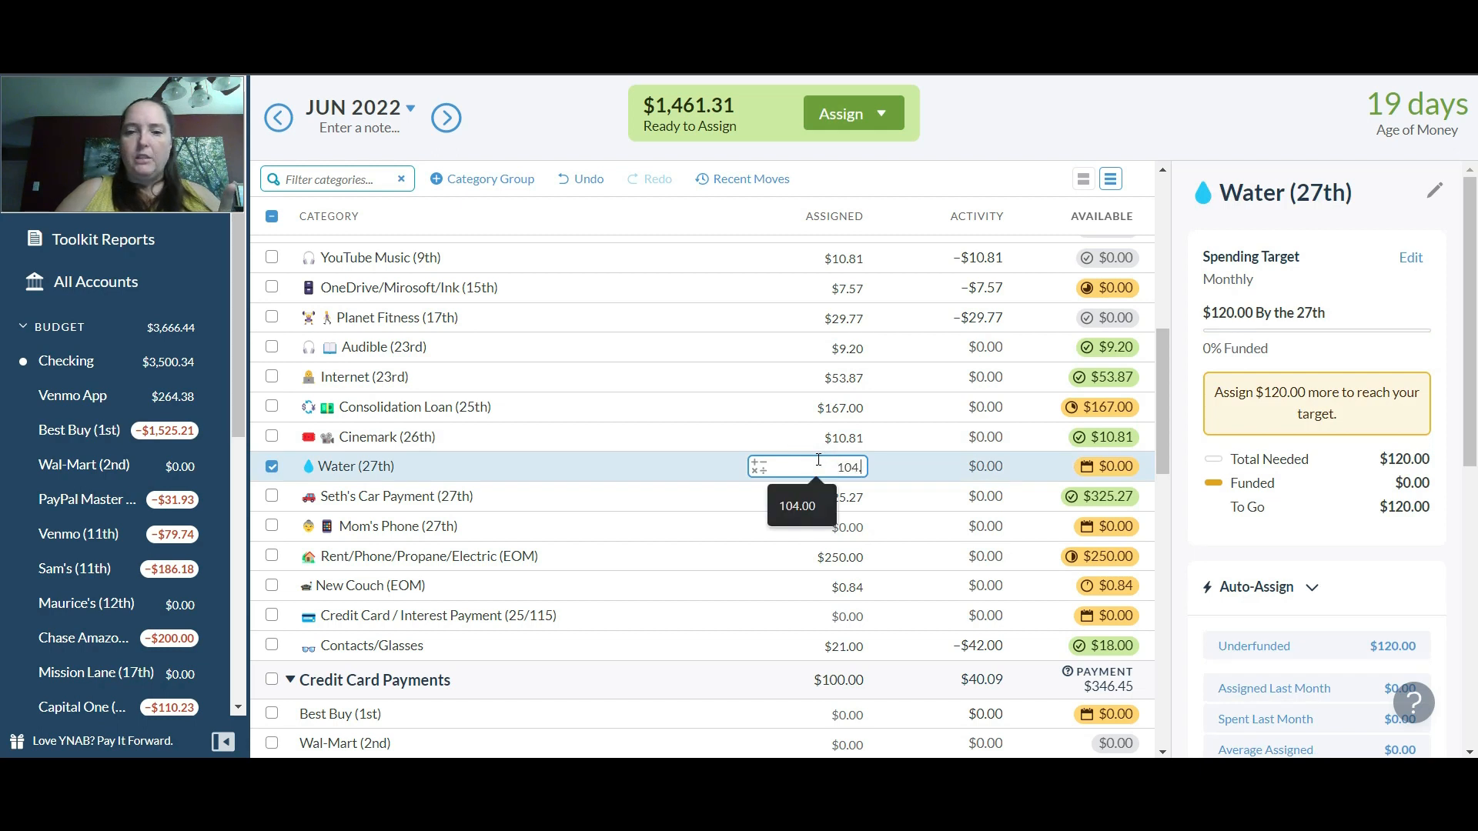
{"action": "key", "text": "Return"}
Auto-assign the underfunded $63.21 to the Mom's Phone (27th) category
{"action": "left_click", "coordinate": [838, 493]}
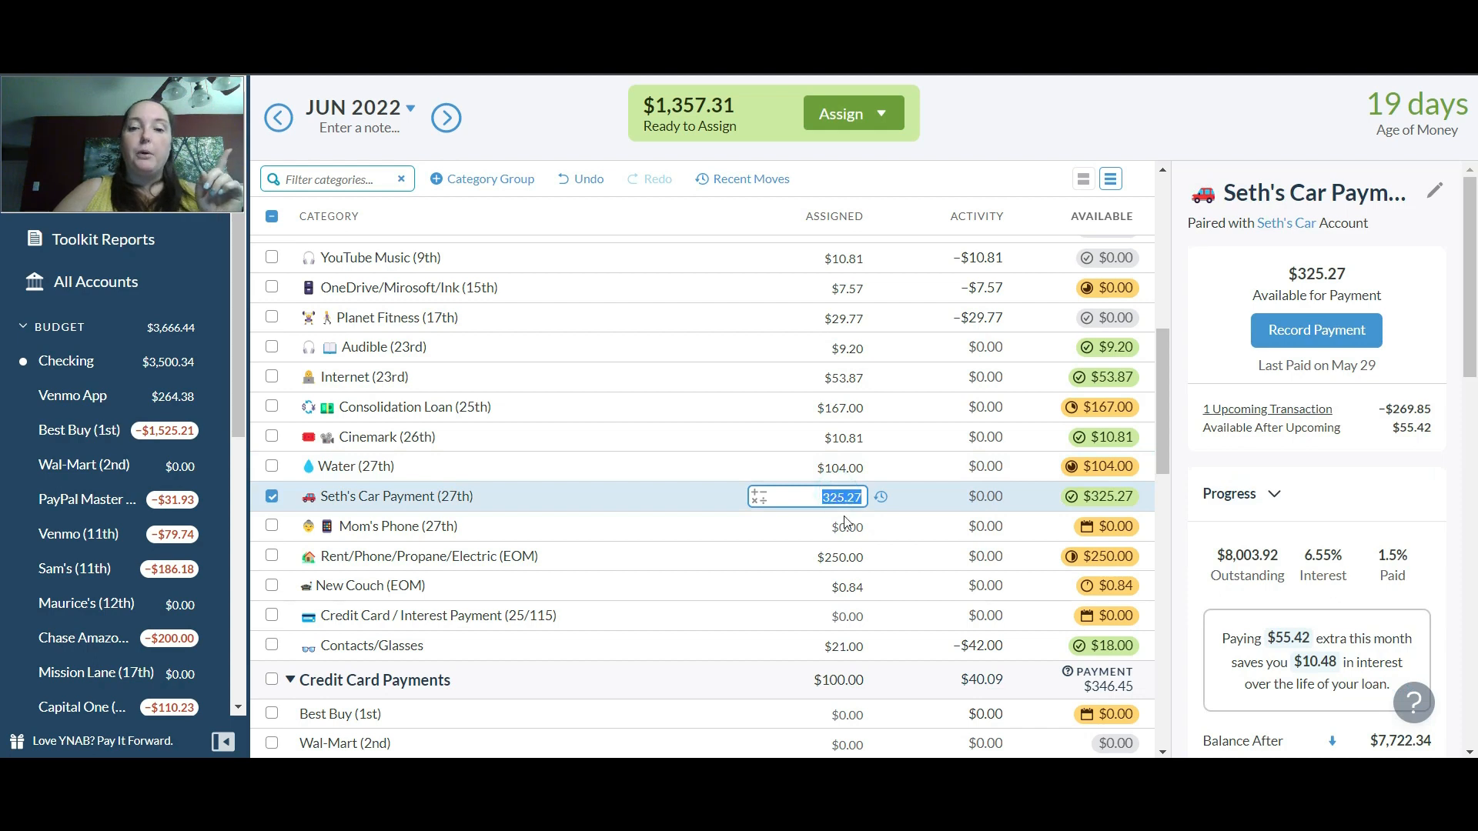
{"action": "left_click", "coordinate": [844, 531]}
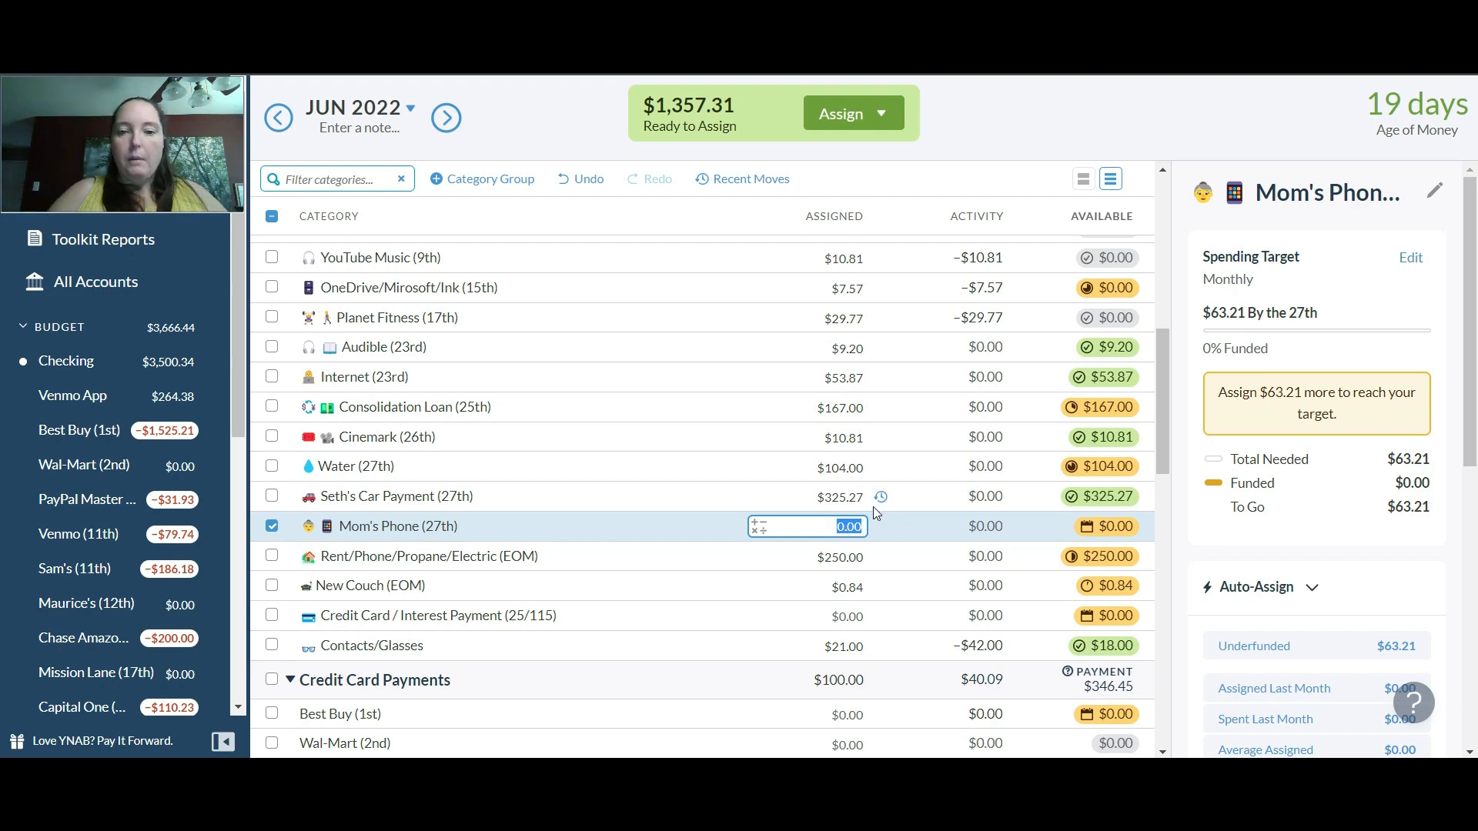
{"action": "left_click", "coordinate": [1251, 643]}
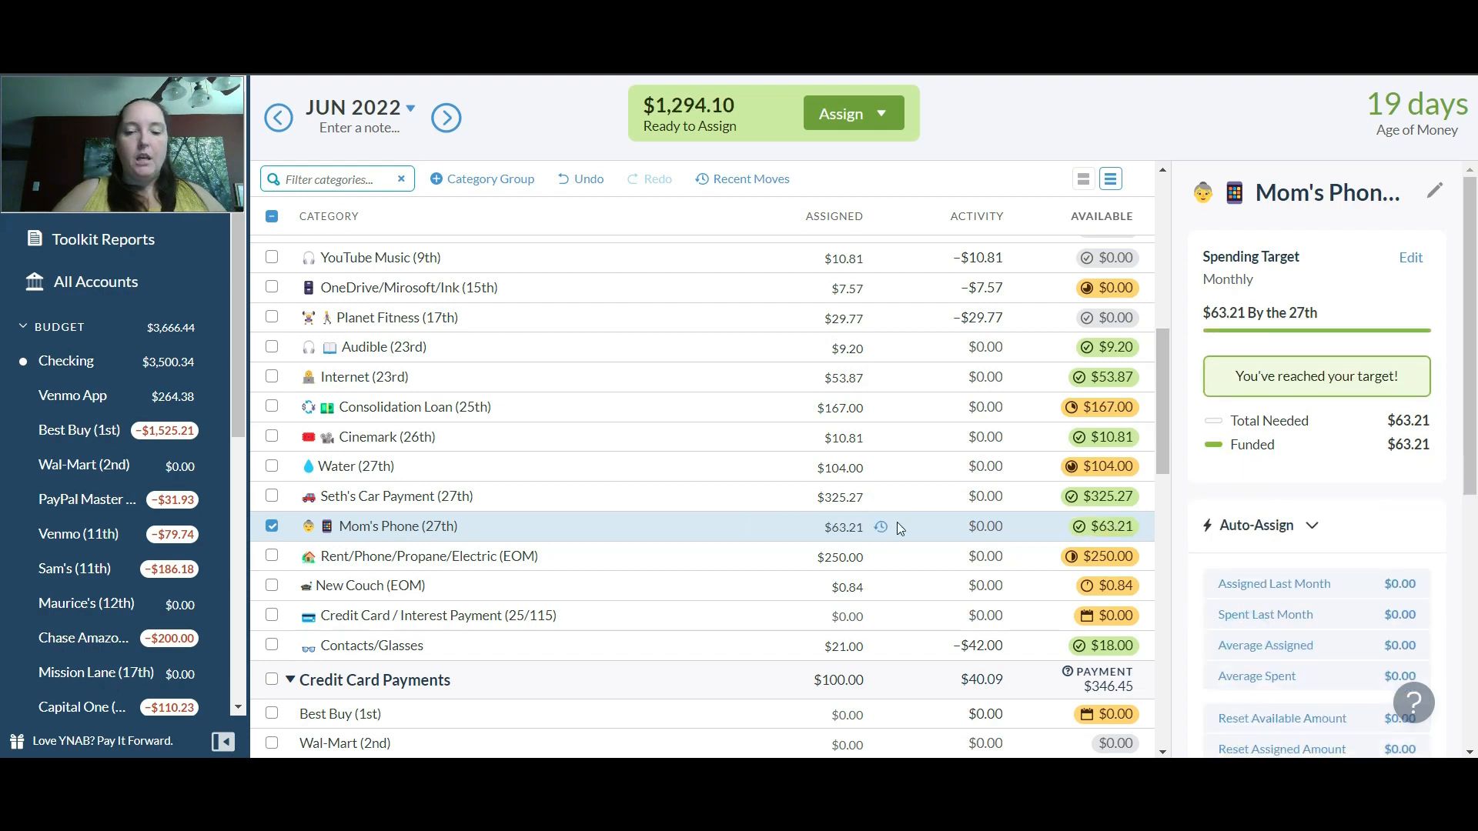
{"action": "left_click", "coordinate": [826, 554]}
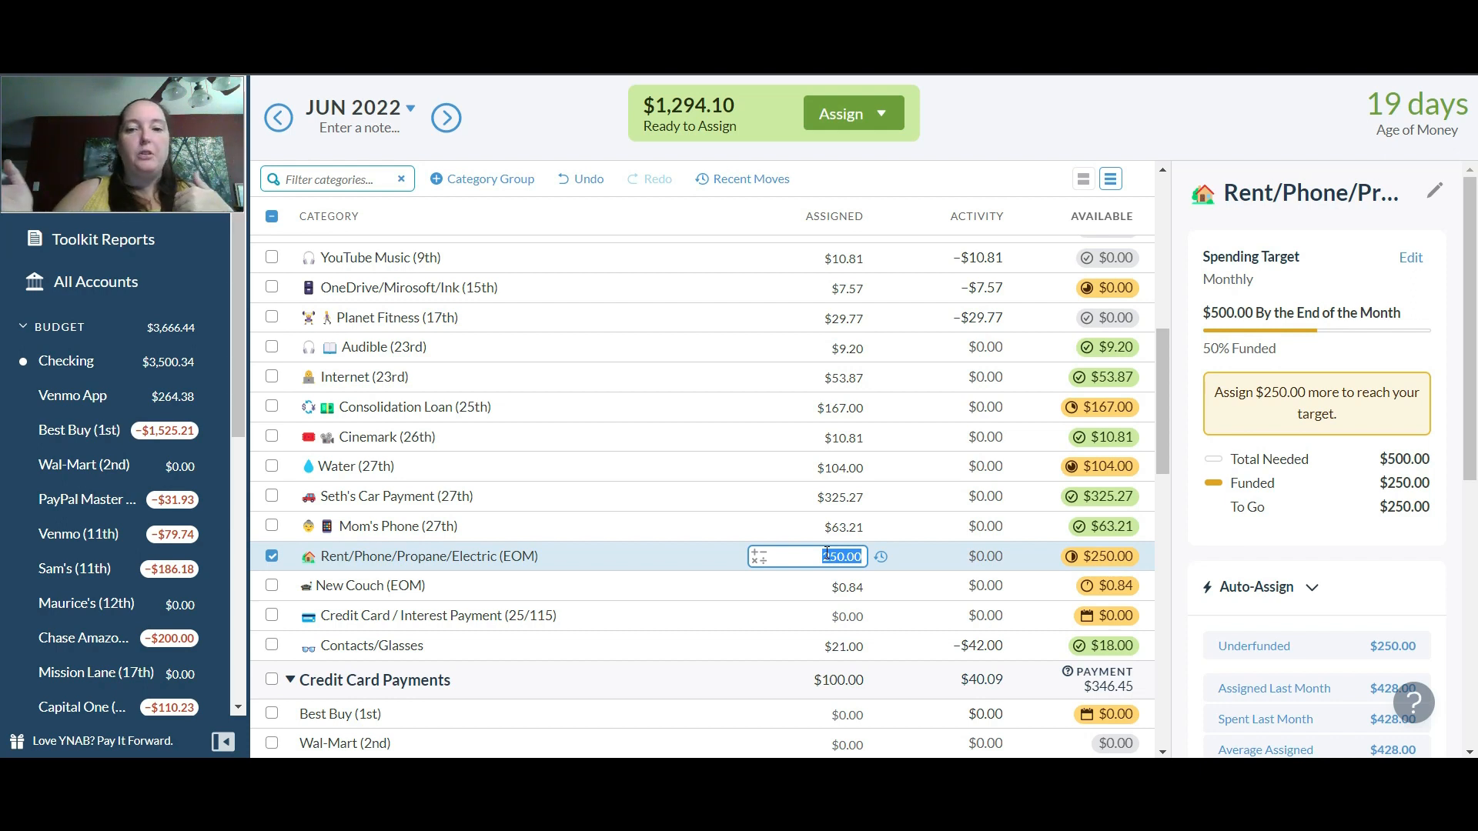
{"action": "type", "text": "245"}
{"action": "key", "text": "BackSpace"}
{"action": "key", "text": "BackSpace"}
{"action": "key", "text": "BackSpace"}
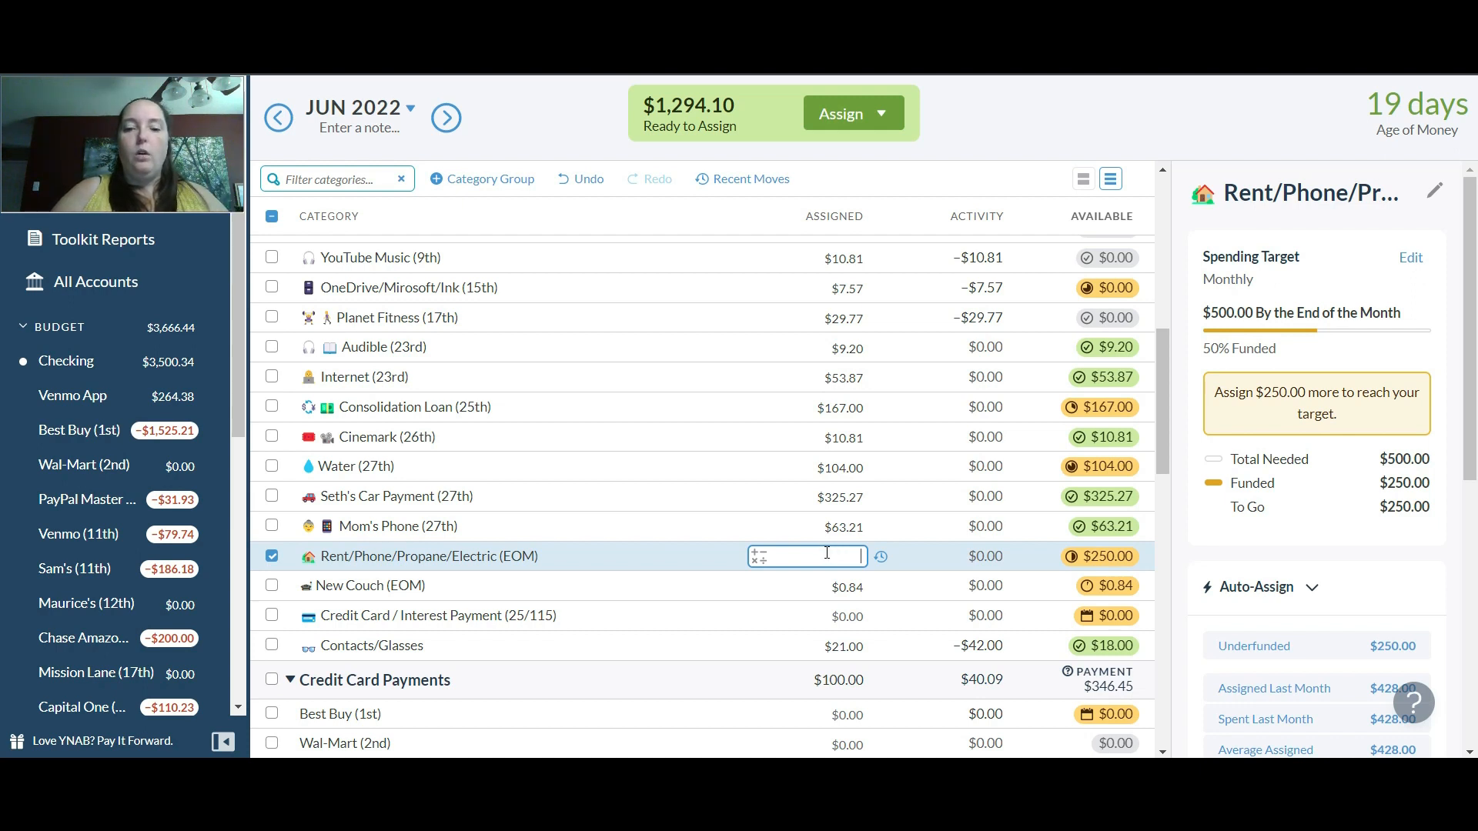
{"action": "key", "text": "Up"}
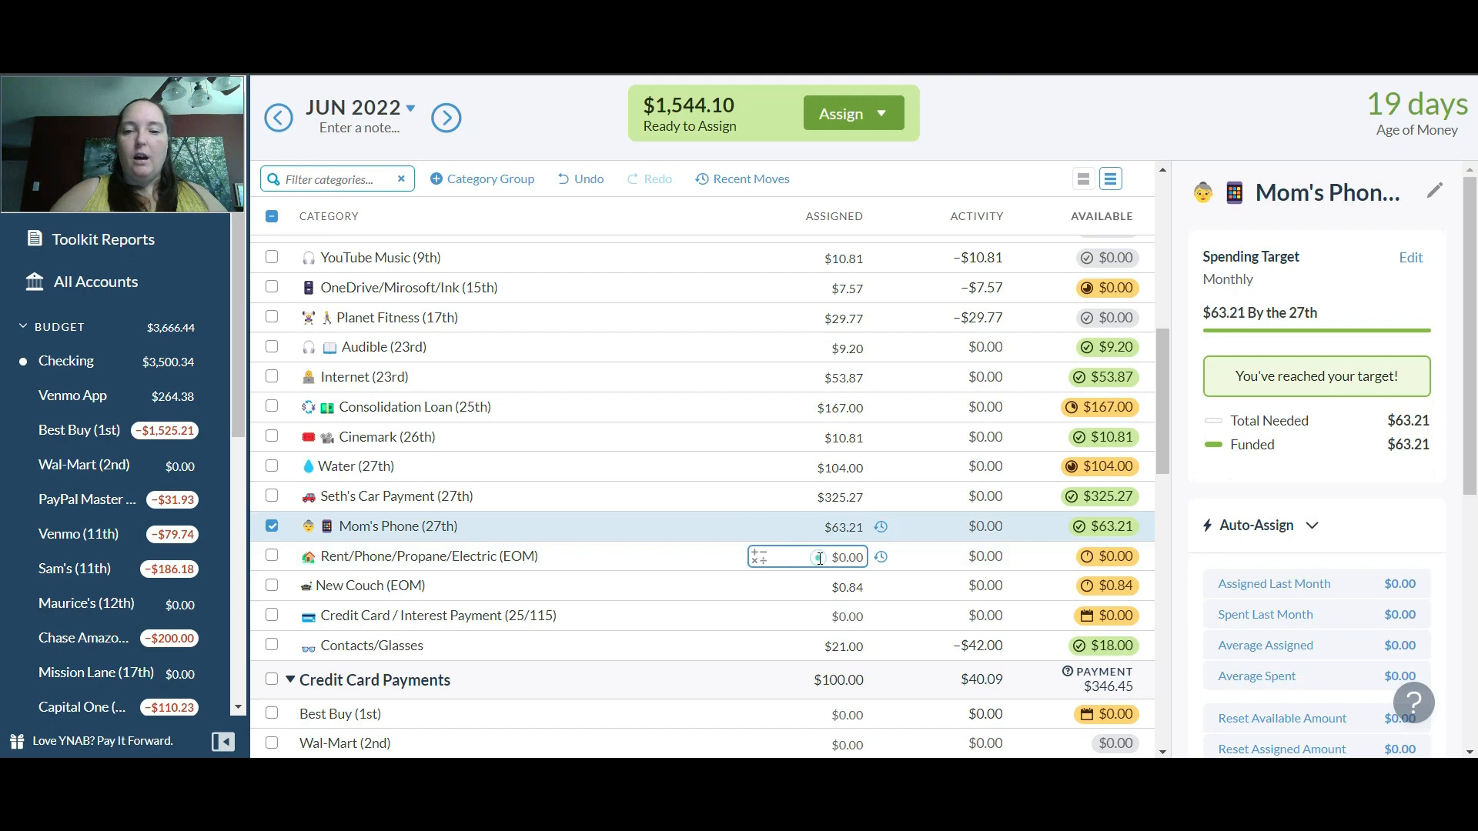
{"action": "left_click", "coordinate": [819, 559]}
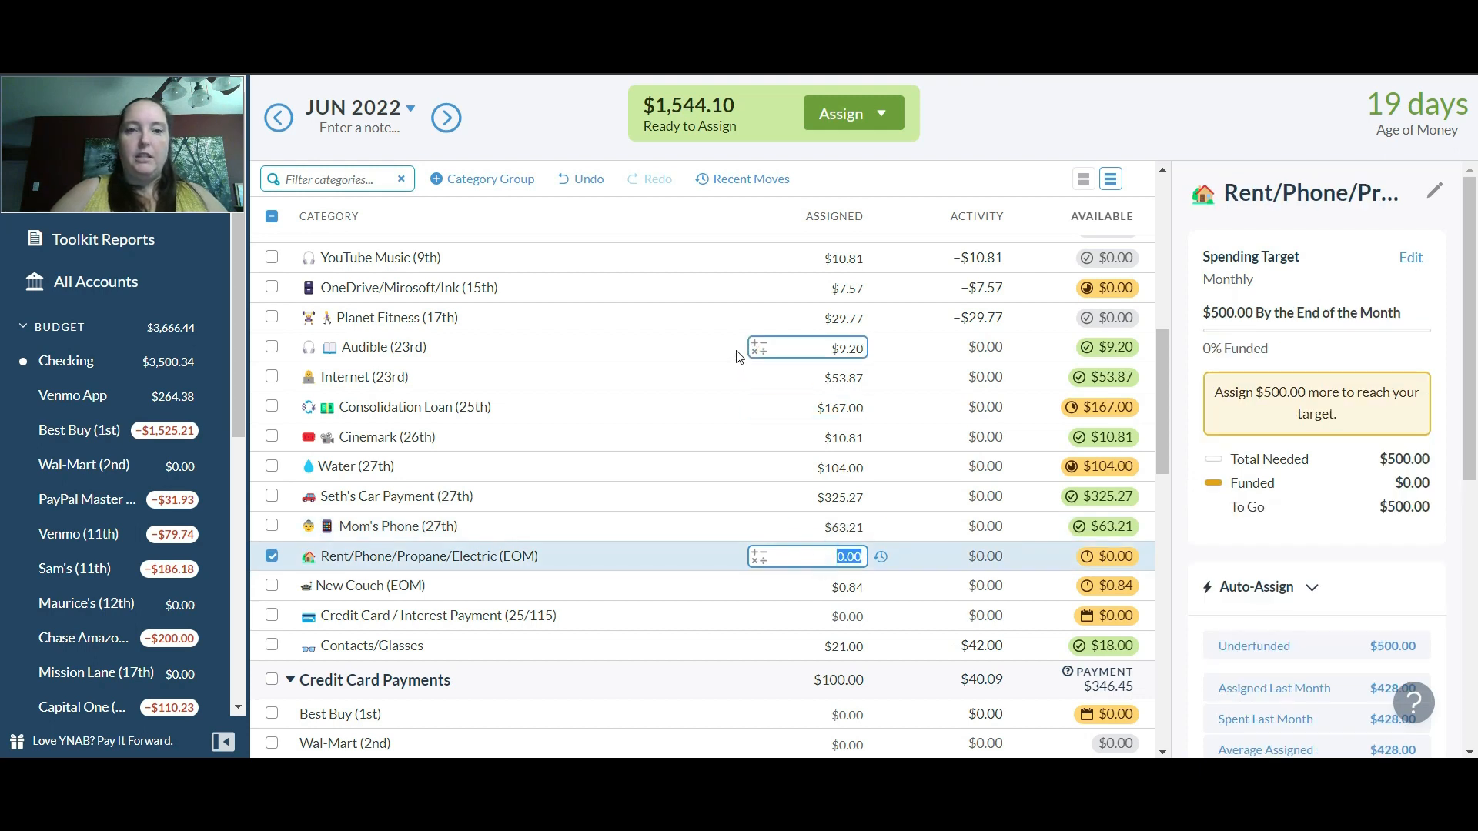
{"action": "left_click", "coordinate": [579, 199]}
{"action": "left_click", "coordinate": [589, 185]}
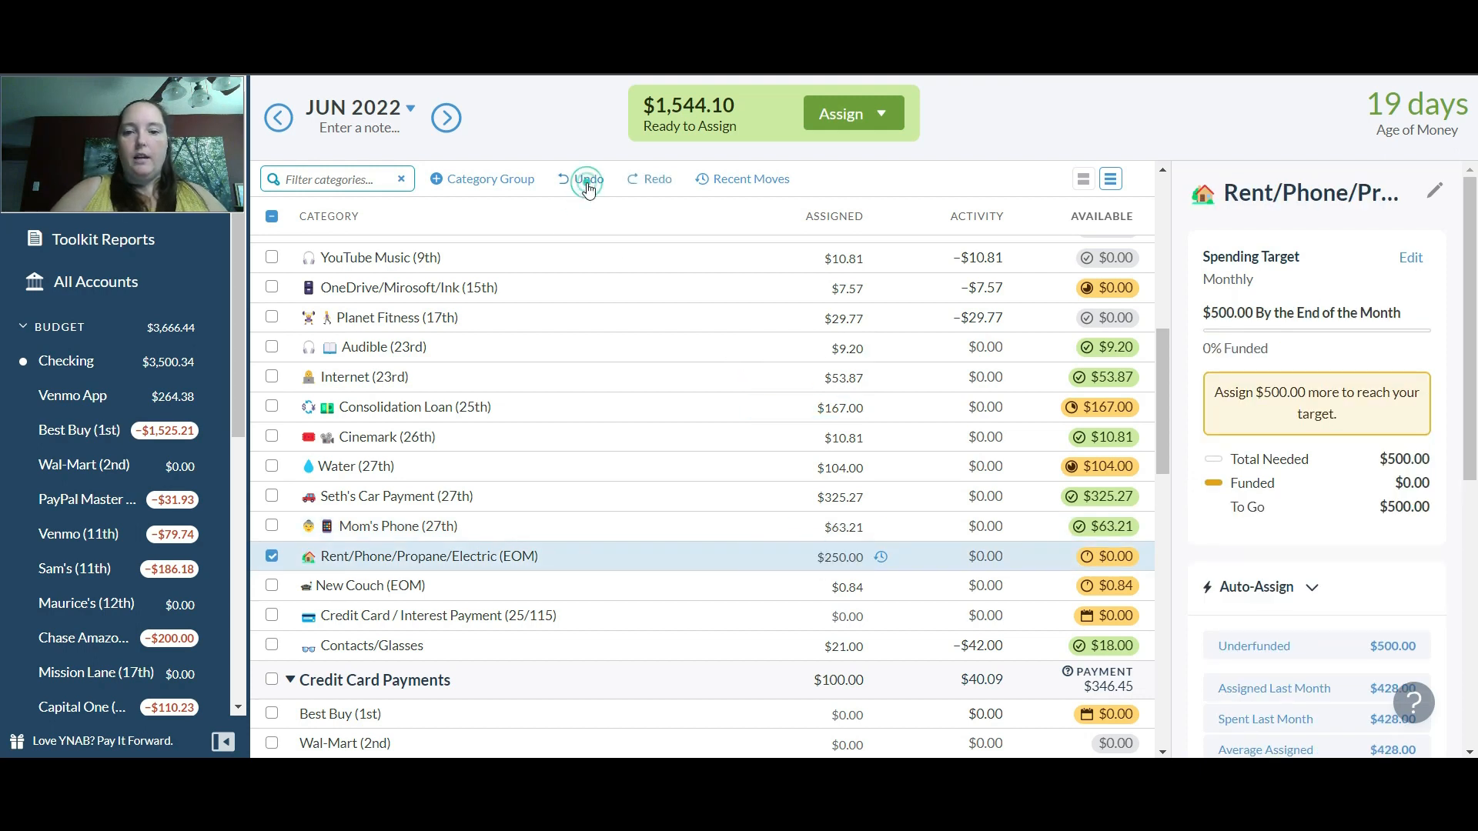
Add $245 to the amount already assigned to Rent/Phone/Propane/Electric (EOM)
{"action": "left_click", "coordinate": [825, 548]}
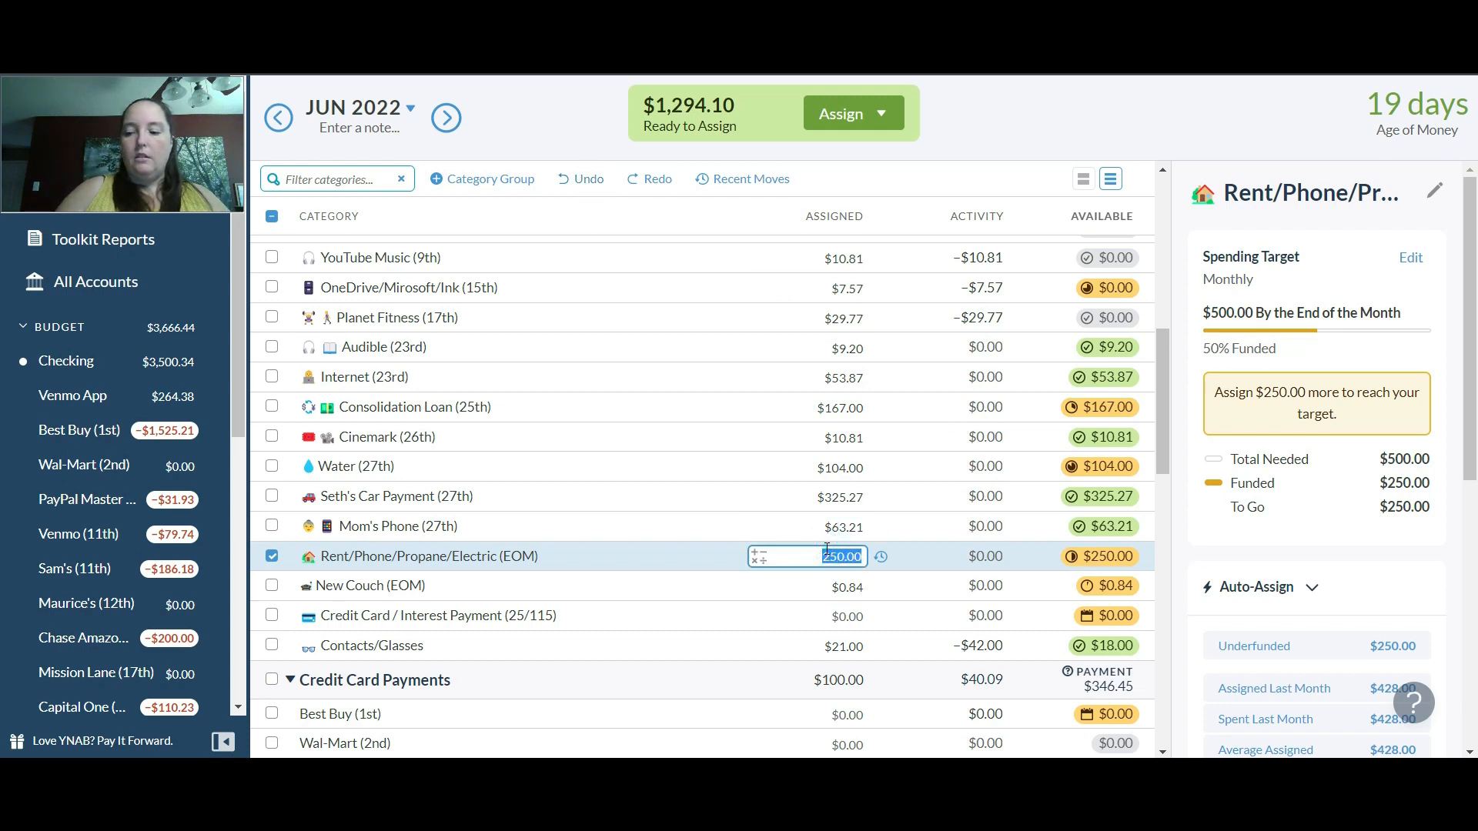
{"action": "type", "text": "+245"}
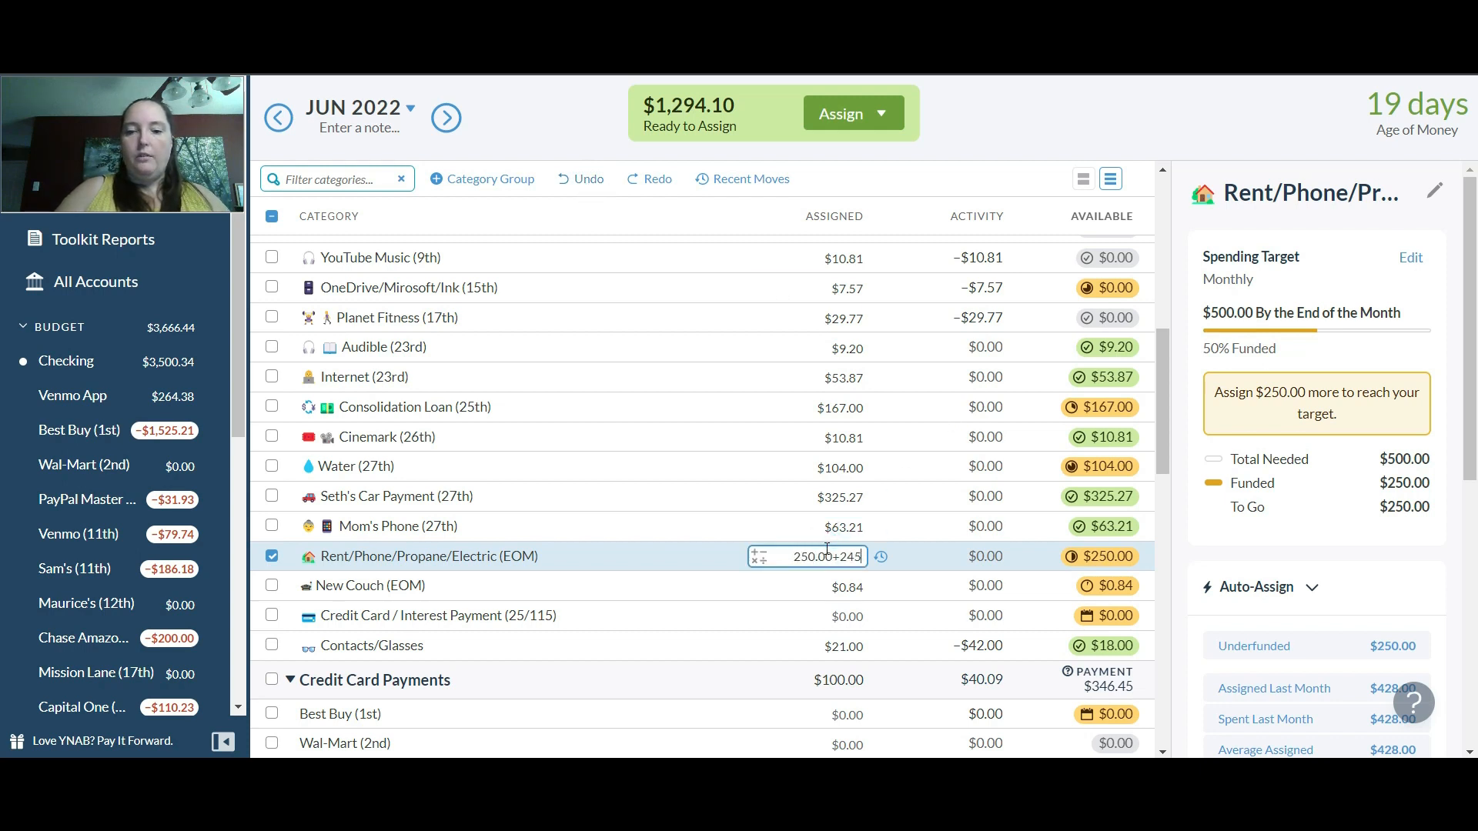
{"action": "key", "text": "Return"}
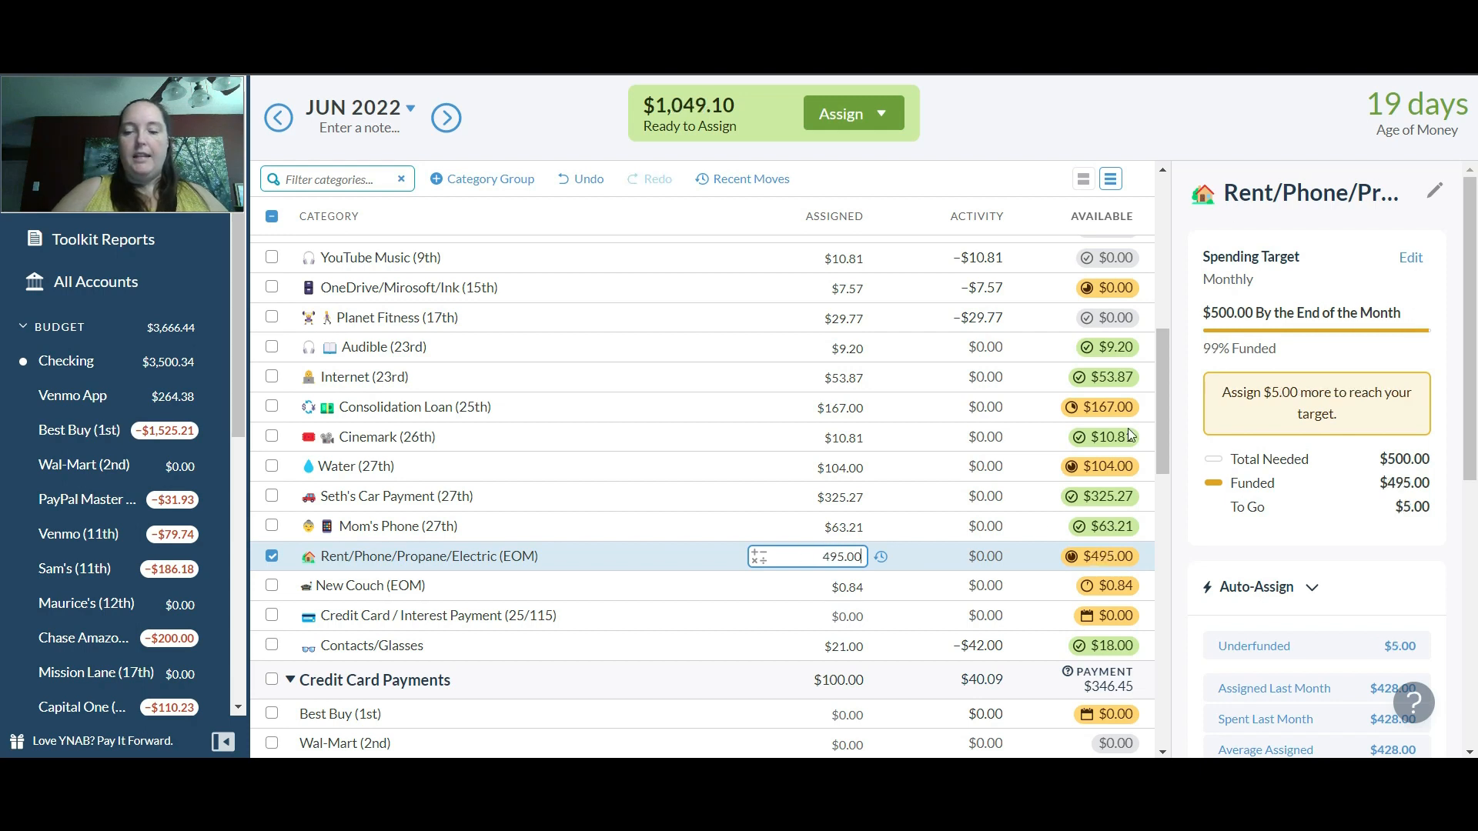
{"action": "left_click", "coordinate": [1158, 127]}
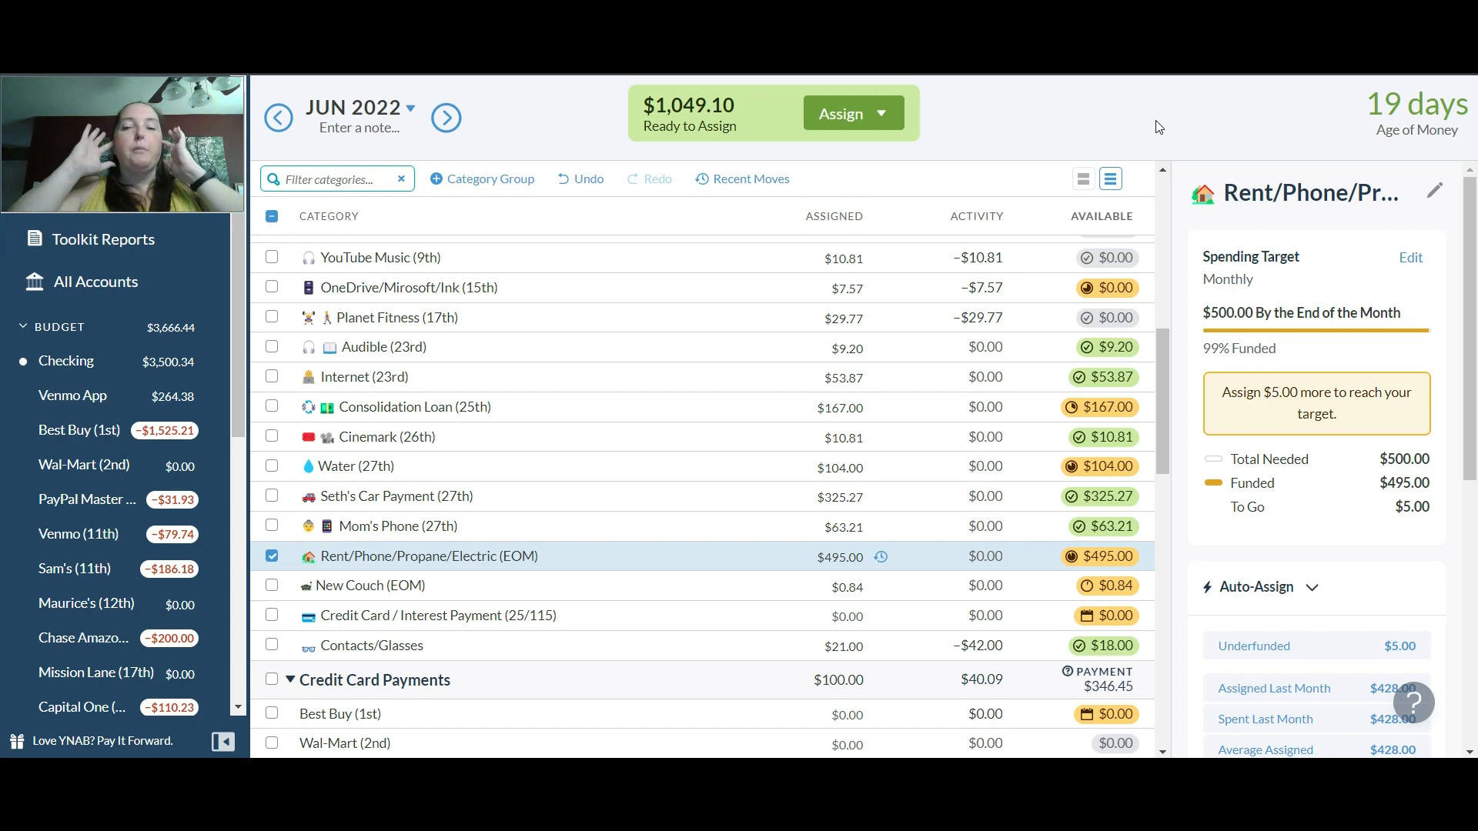
Auto-assign the underfunded $49.16 to New Couch (EOM) and $4.57 to Credit Card / Interest Payment (25/115)
{"action": "left_click", "coordinate": [839, 586]}
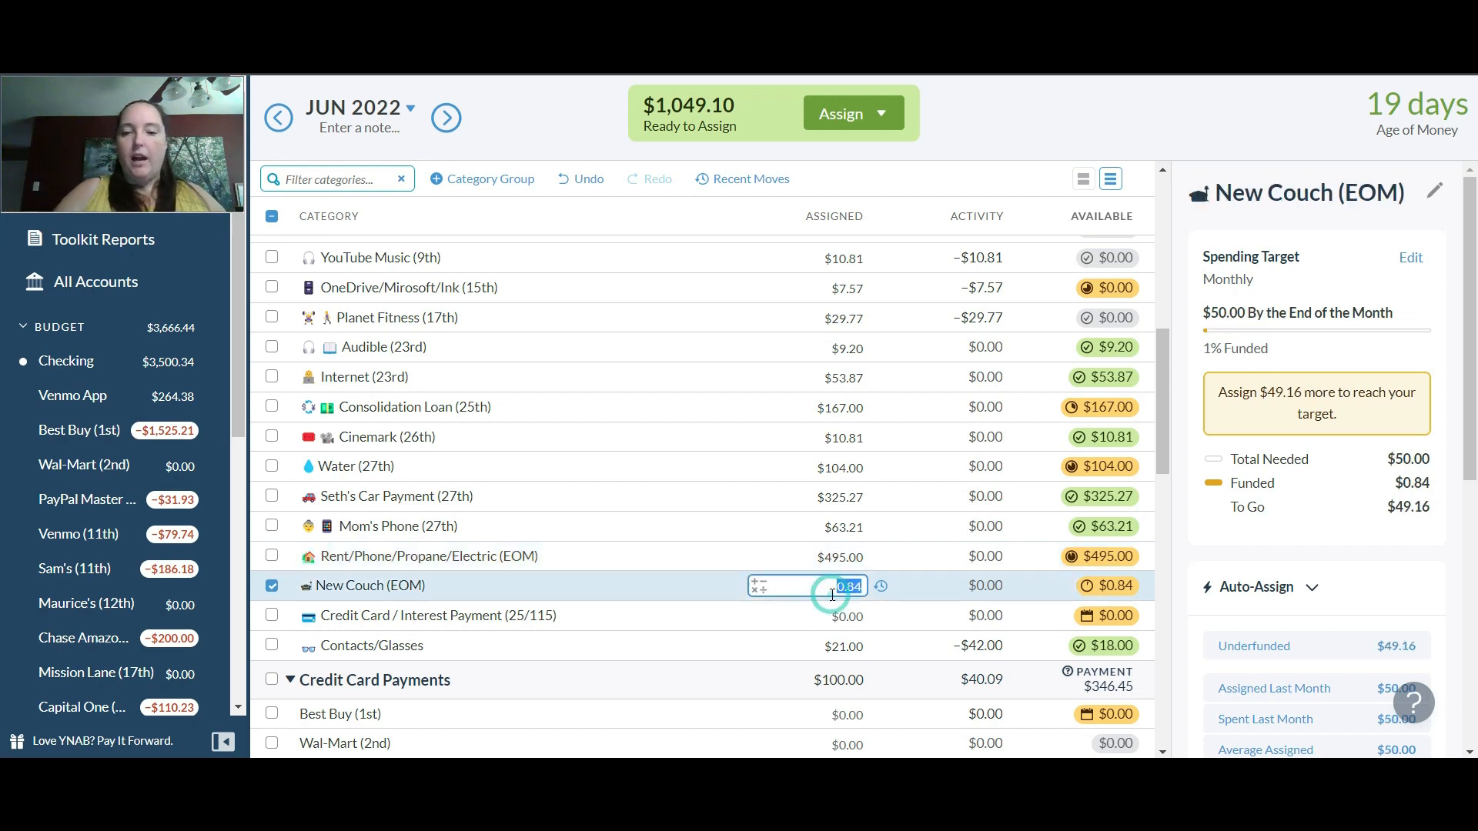
{"action": "left_click", "coordinate": [1250, 646]}
{"action": "left_click", "coordinate": [817, 617]}
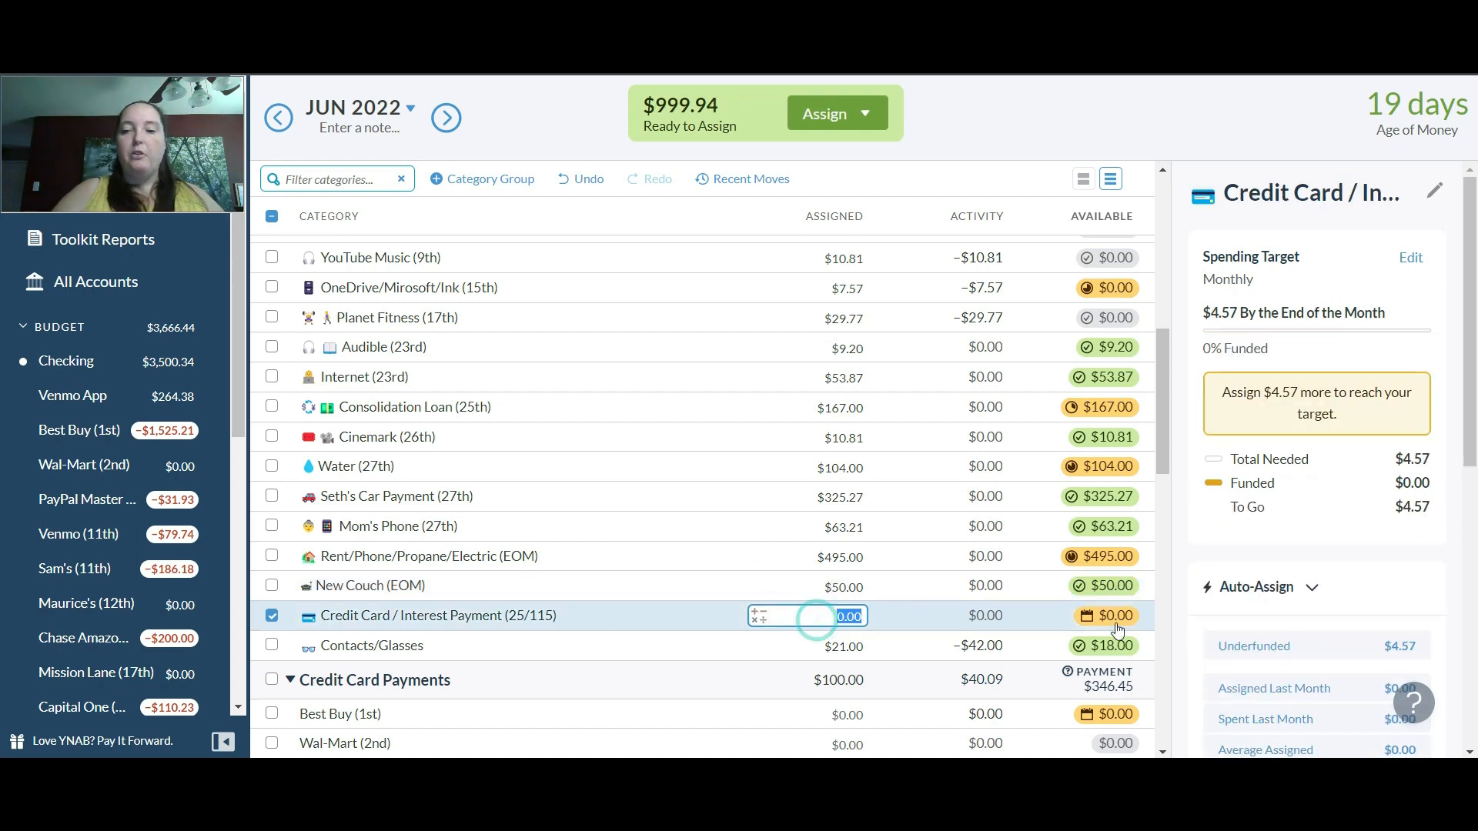
{"action": "left_click", "coordinate": [1229, 654]}
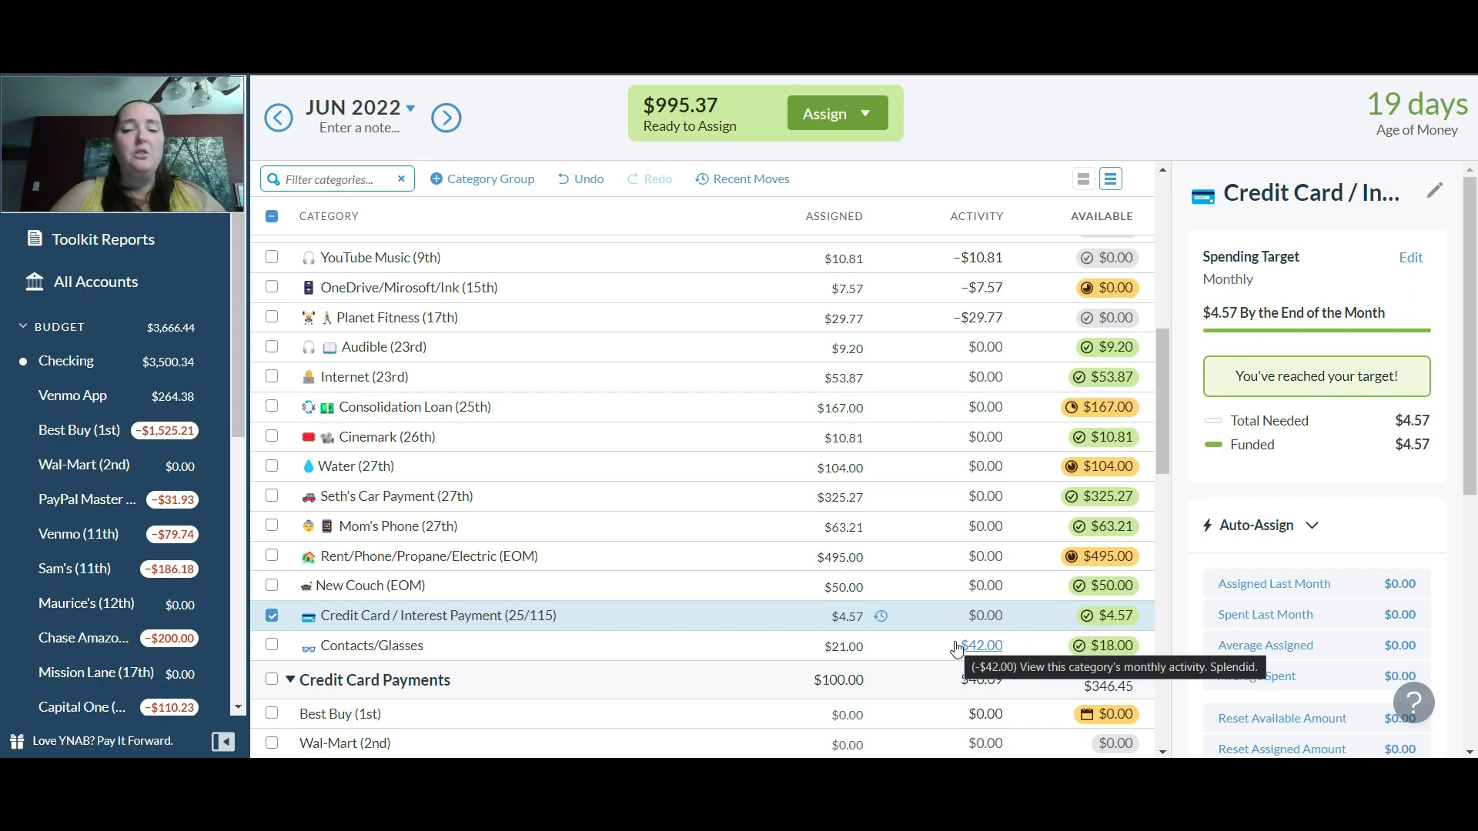
{"action": "left_click", "coordinate": [271, 616]}
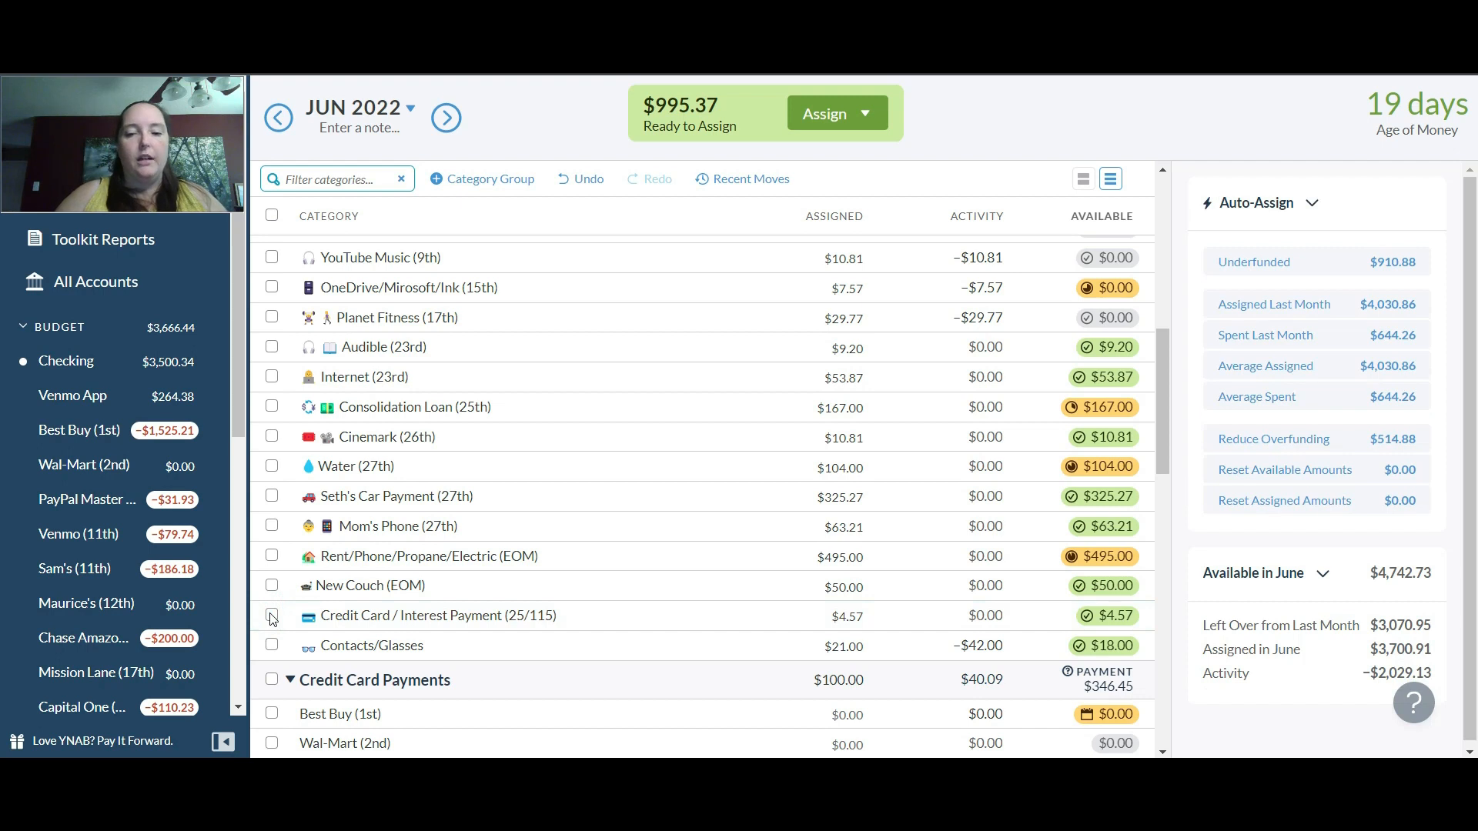
Set the June 2022 assigned amount of Contacts/Glasses to $42.00
{"action": "left_click", "coordinate": [778, 646]}
{"action": "type", "text": "42.00"}
{"action": "key", "text": "Return"}
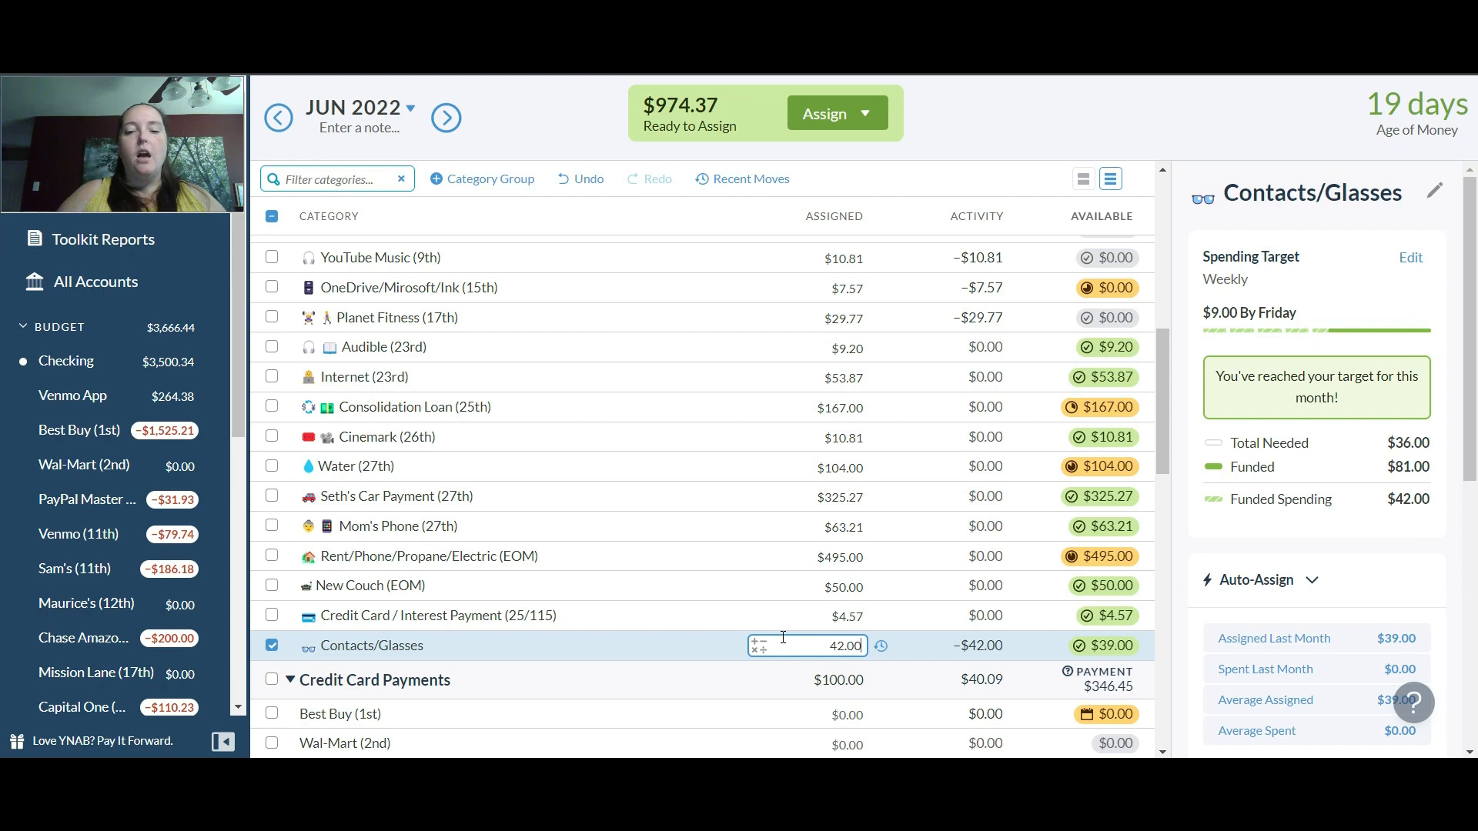
{"action": "left_click", "coordinate": [944, 579]}
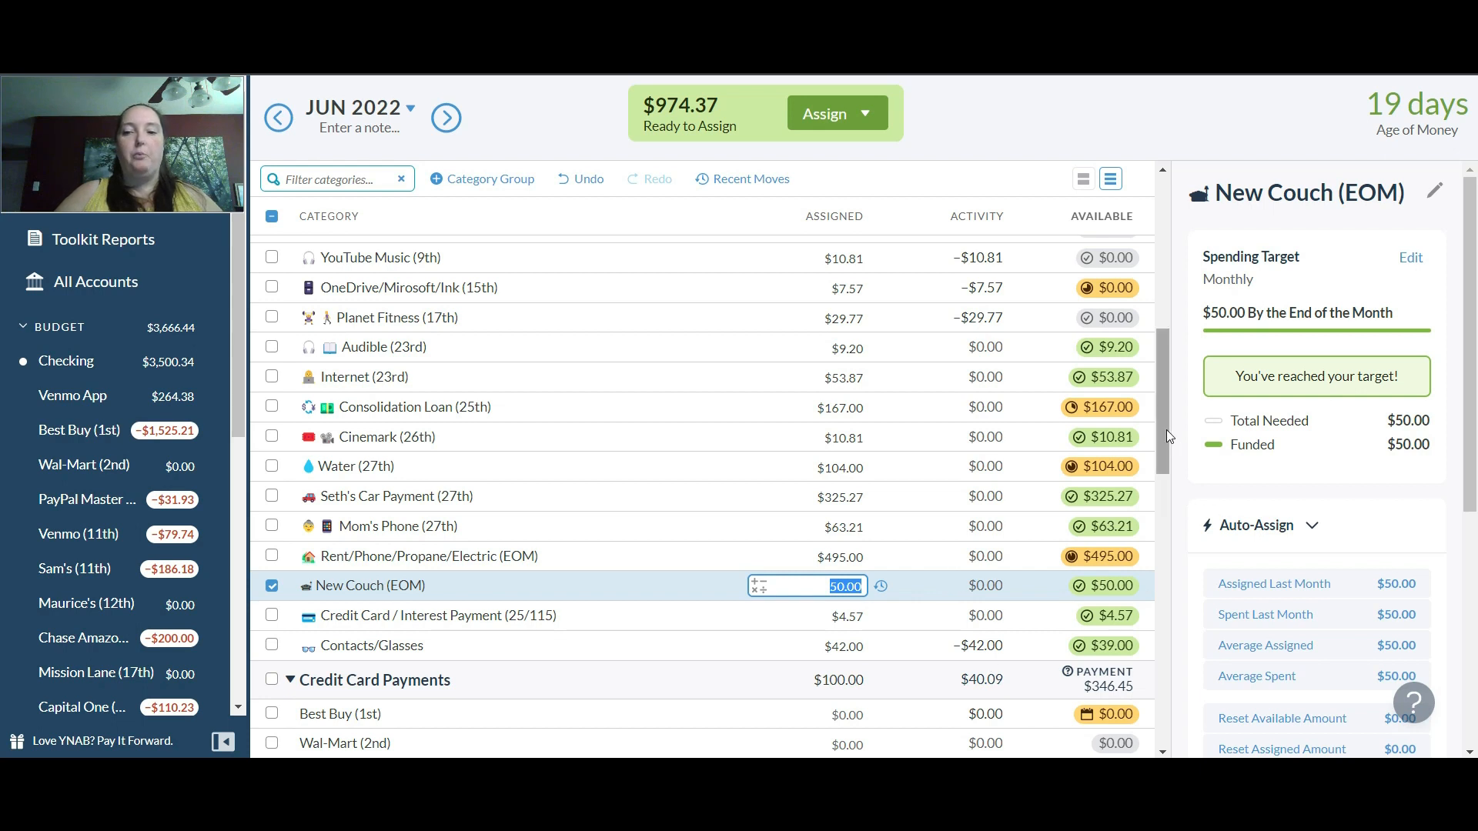
Switch the budget to July 2022 and auto-assign the underfunded $83.67 to Mom's Insurance (1st)
{"action": "left_click_drag", "start_coordinate": [1166, 430], "coordinate": [1153, 269]}
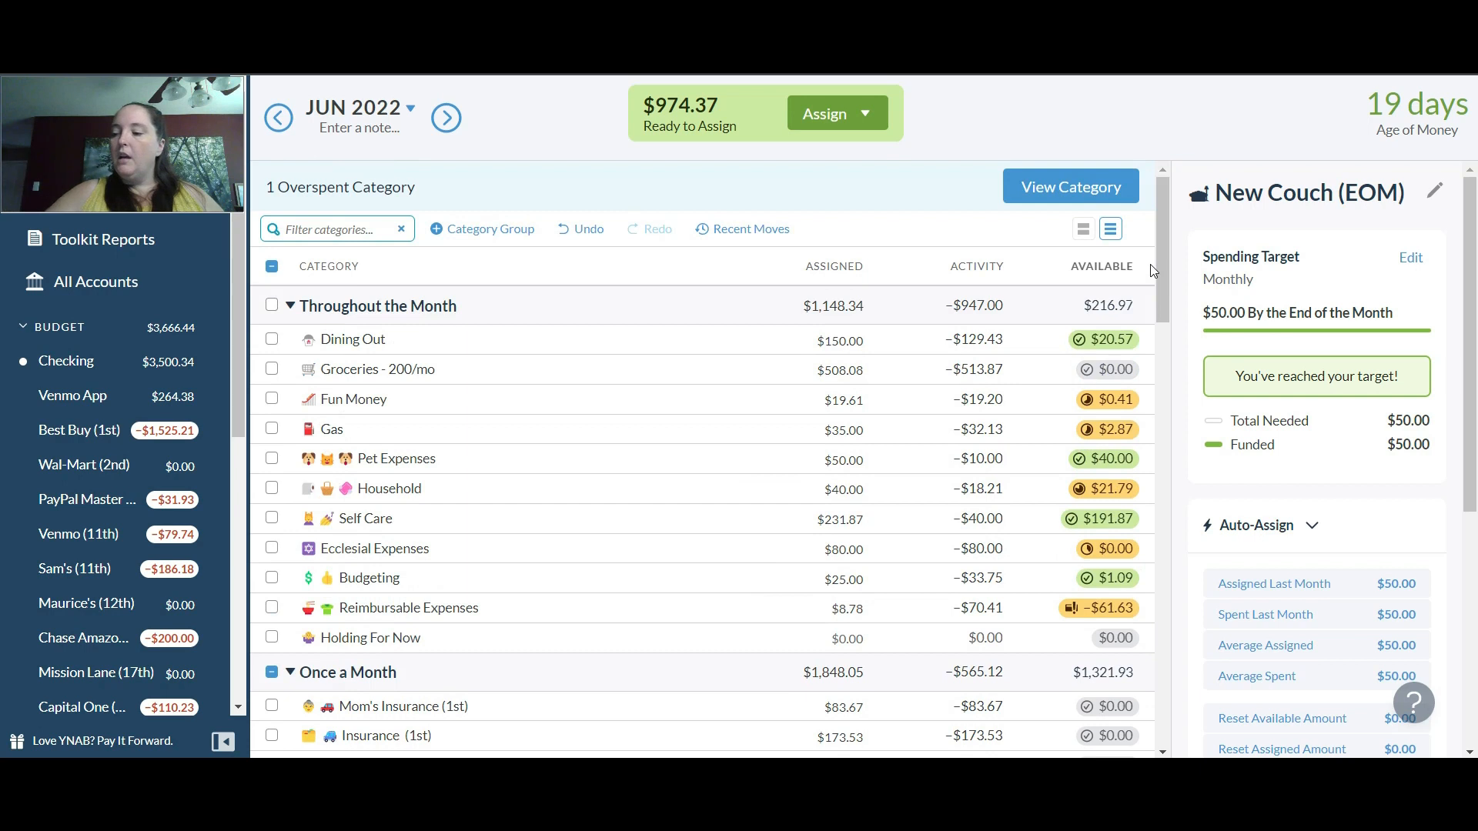
{"action": "left_click", "coordinate": [437, 117]}
{"action": "left_click", "coordinate": [437, 117]}
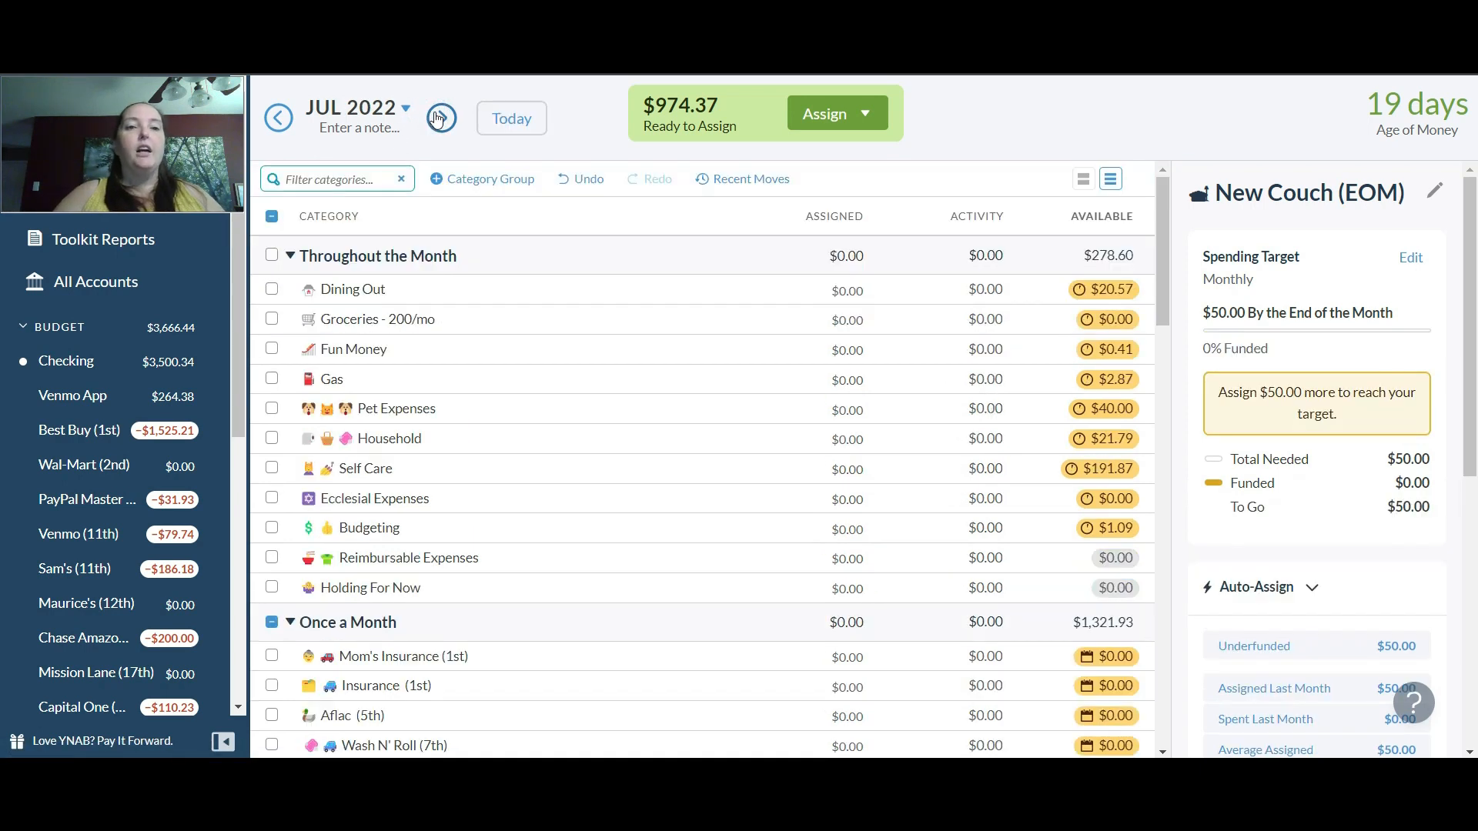
{"action": "left_click_drag", "start_coordinate": [1157, 254], "coordinate": [1163, 342]}
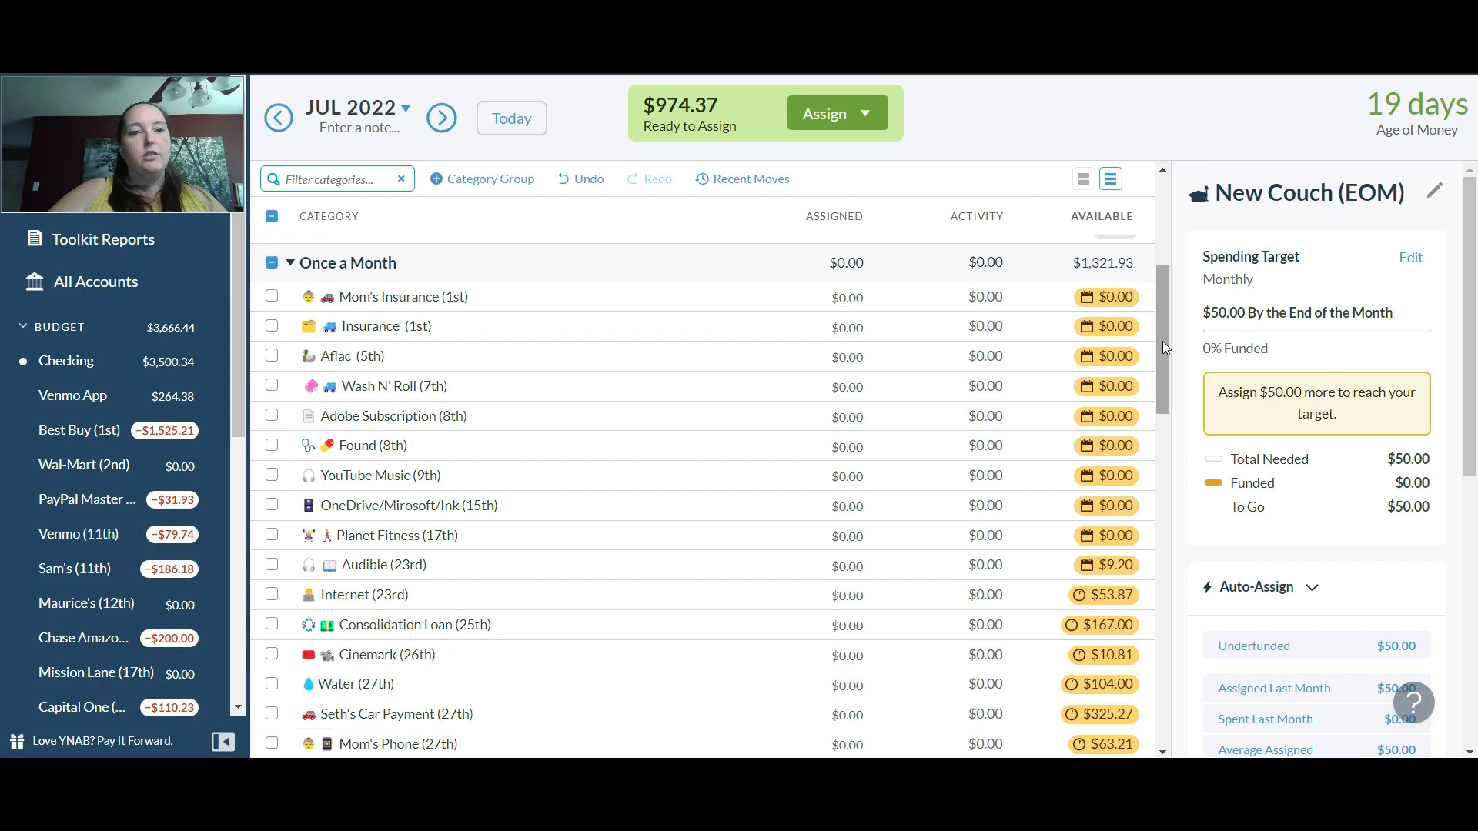
{"action": "left_click", "coordinate": [851, 299]}
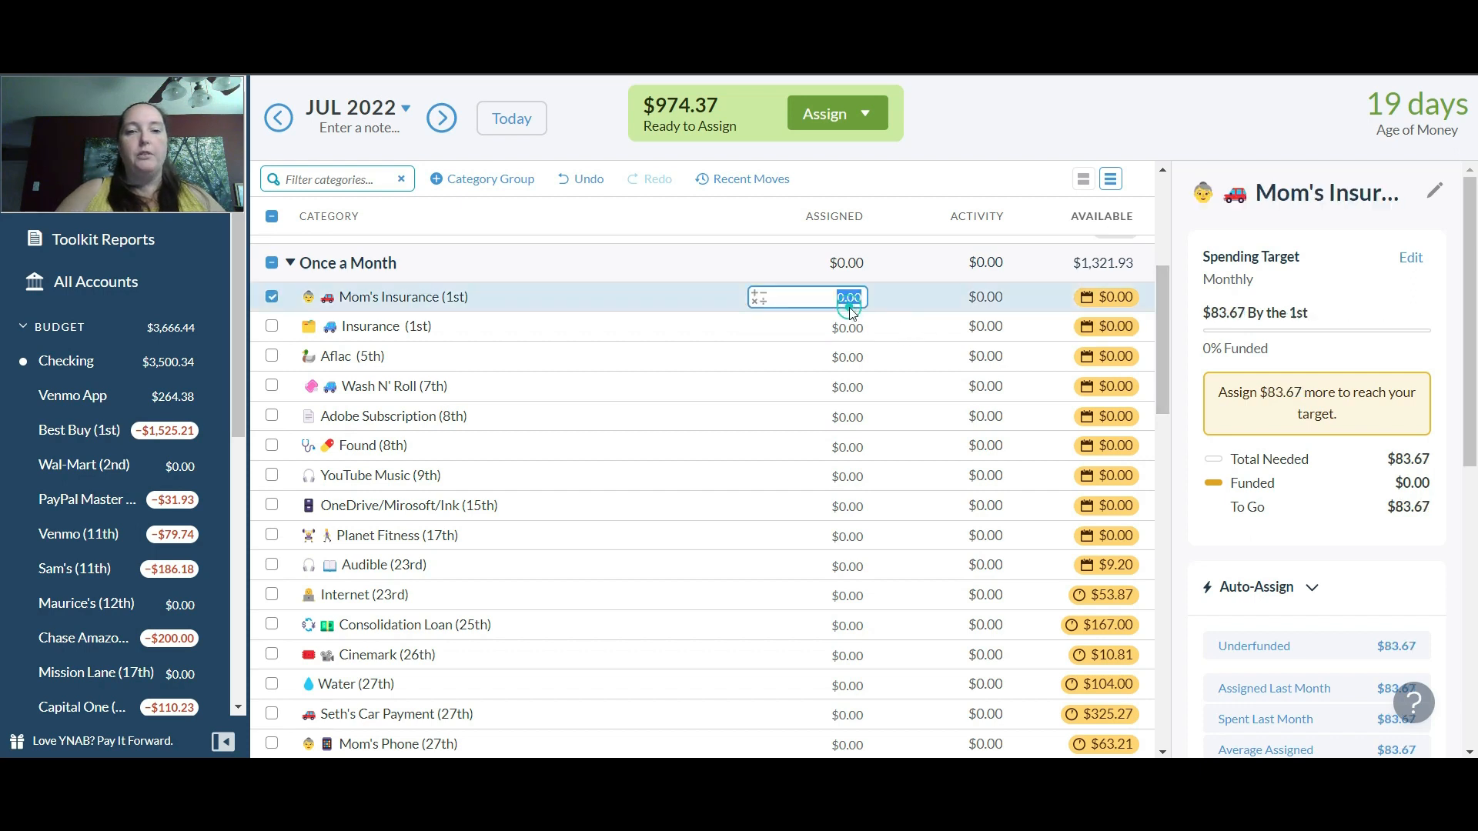
{"action": "left_click", "coordinate": [1309, 649]}
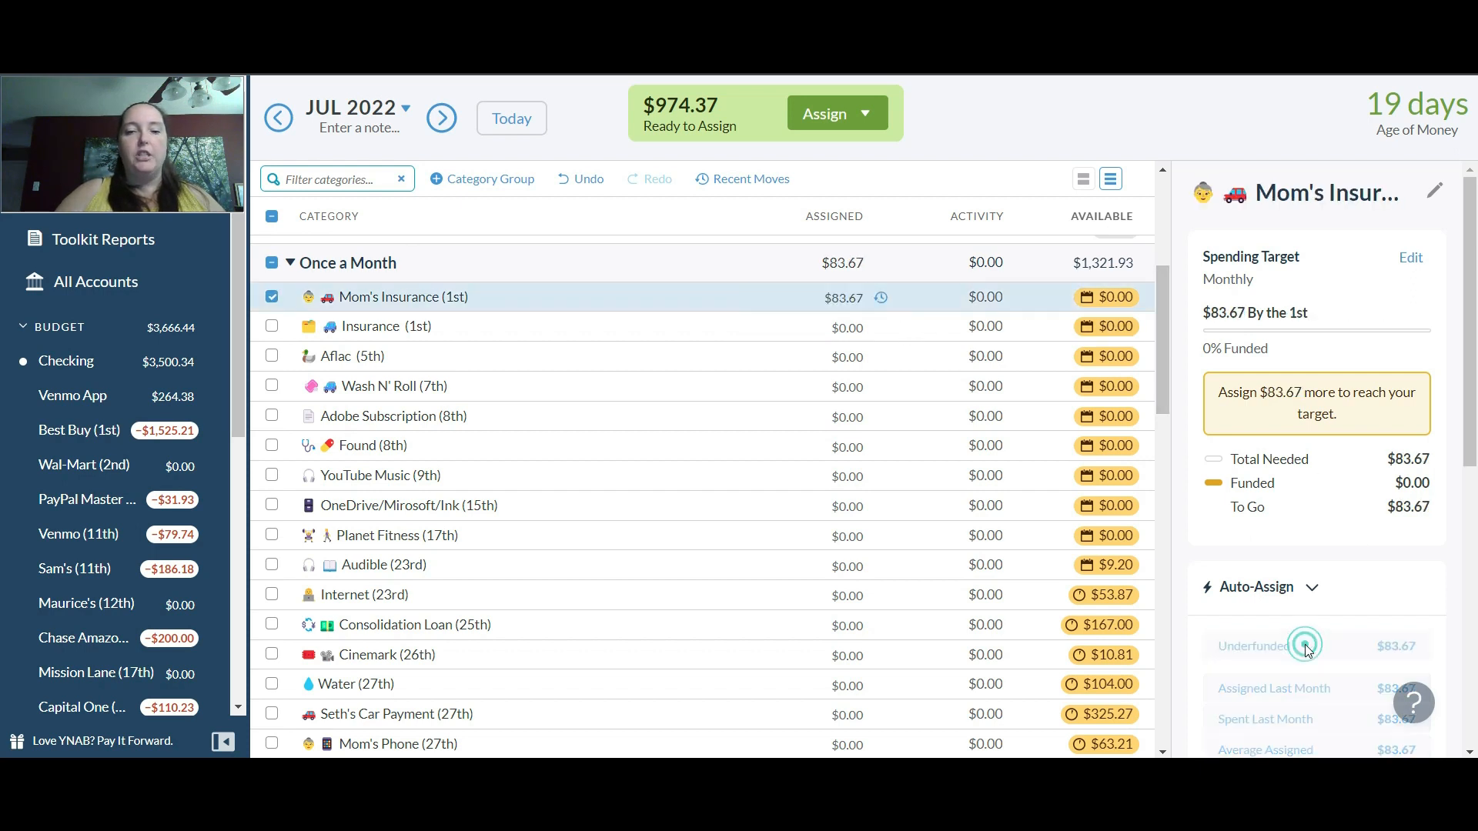
Auto-assign the underfunded $173.53 to Insurance (1st) and $82.55 to Aflac (5th) for July 2022
{"action": "left_click", "coordinate": [827, 326]}
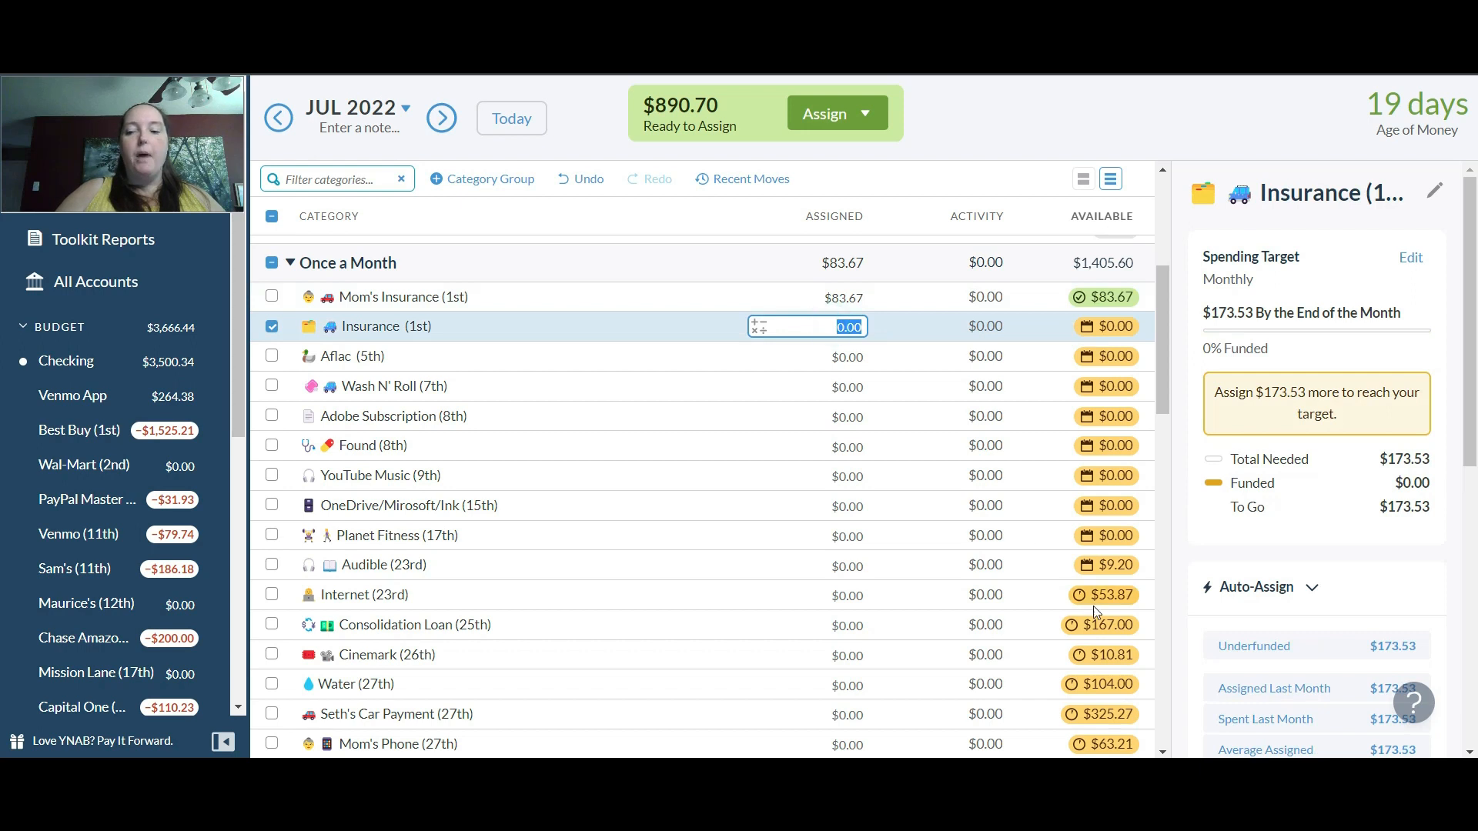
{"action": "left_click", "coordinate": [1255, 649]}
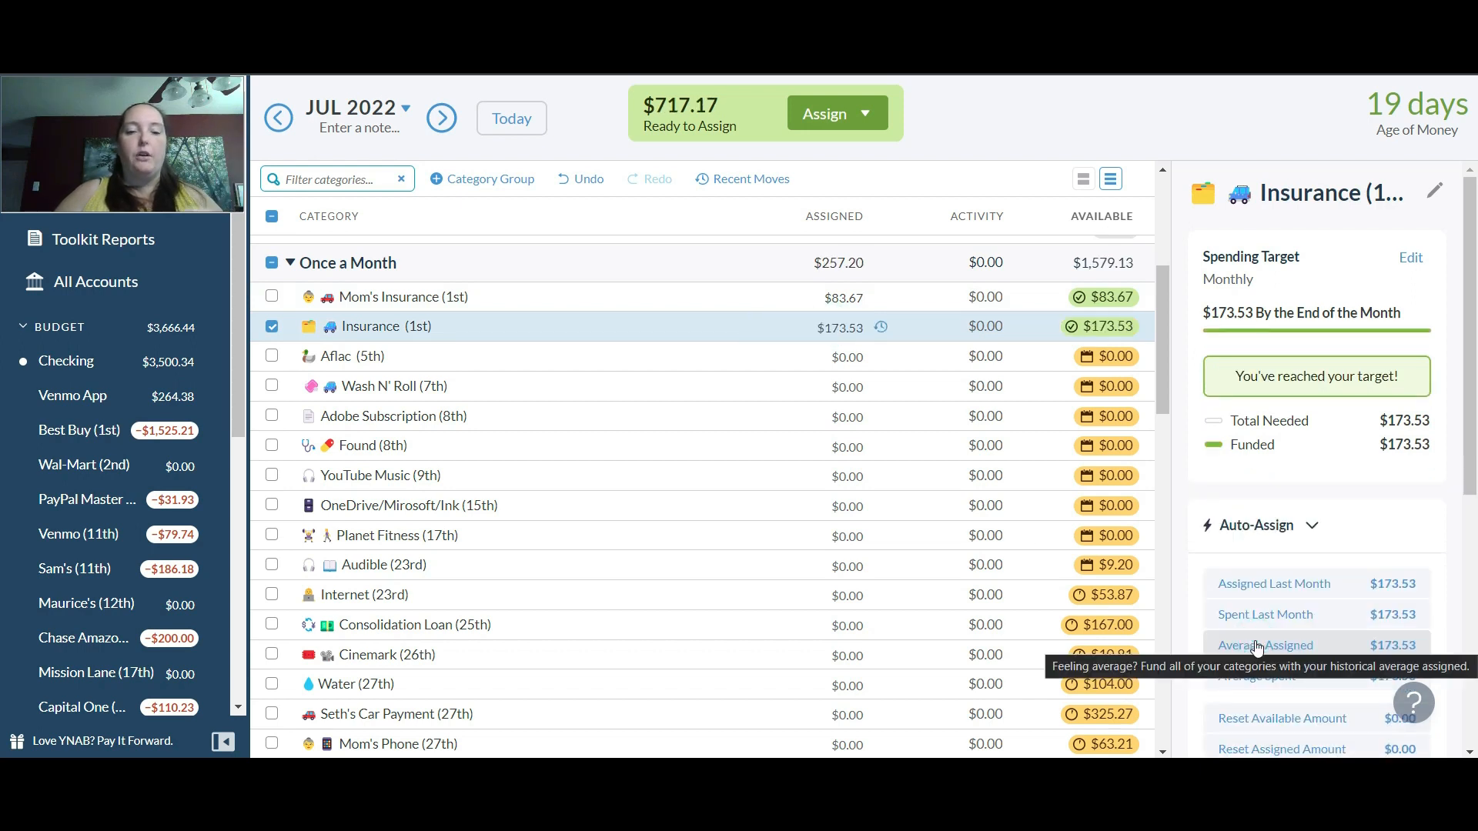
{"action": "left_click", "coordinate": [807, 351]}
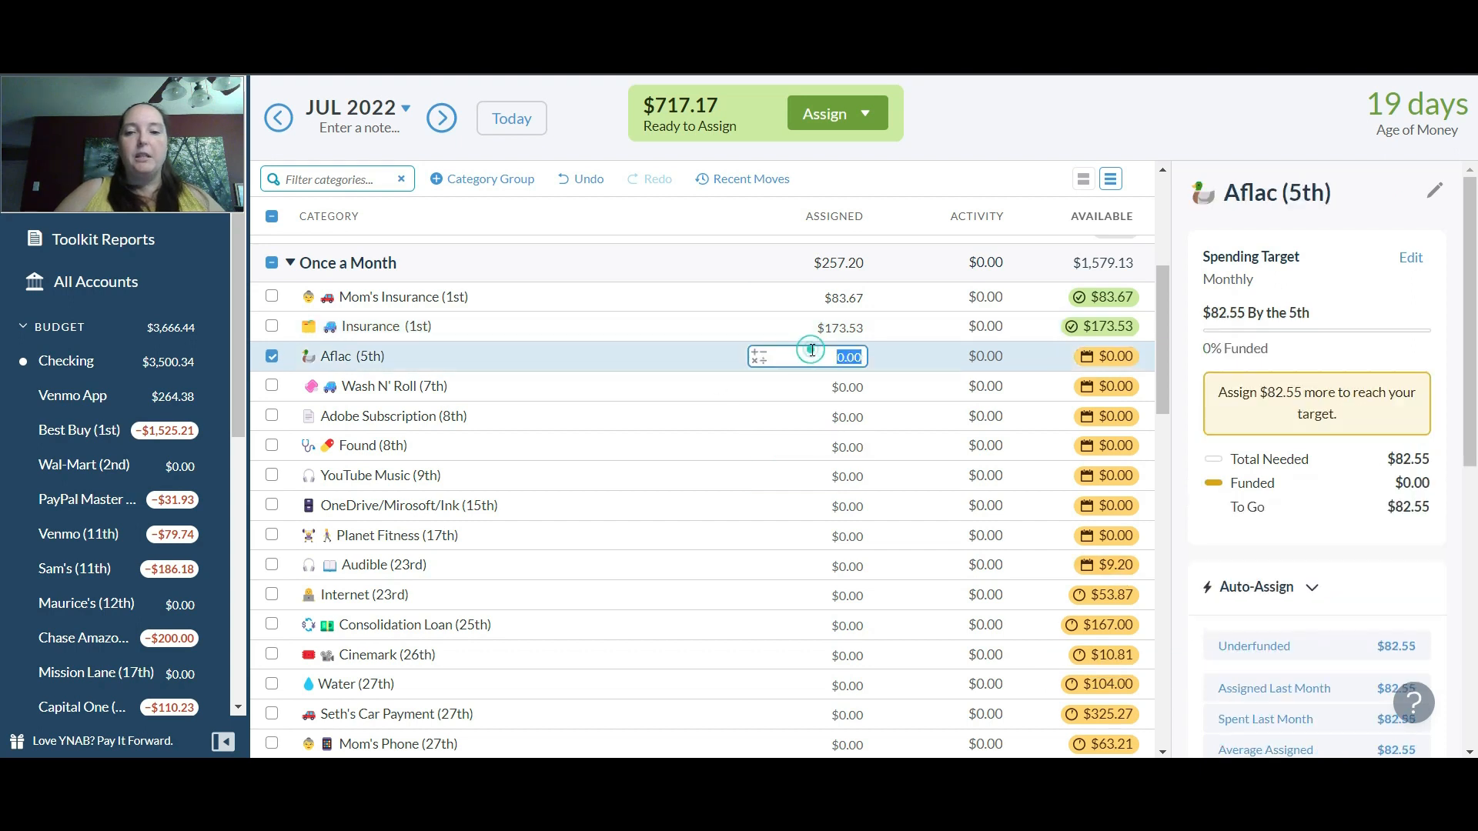
{"action": "left_click", "coordinate": [1270, 656]}
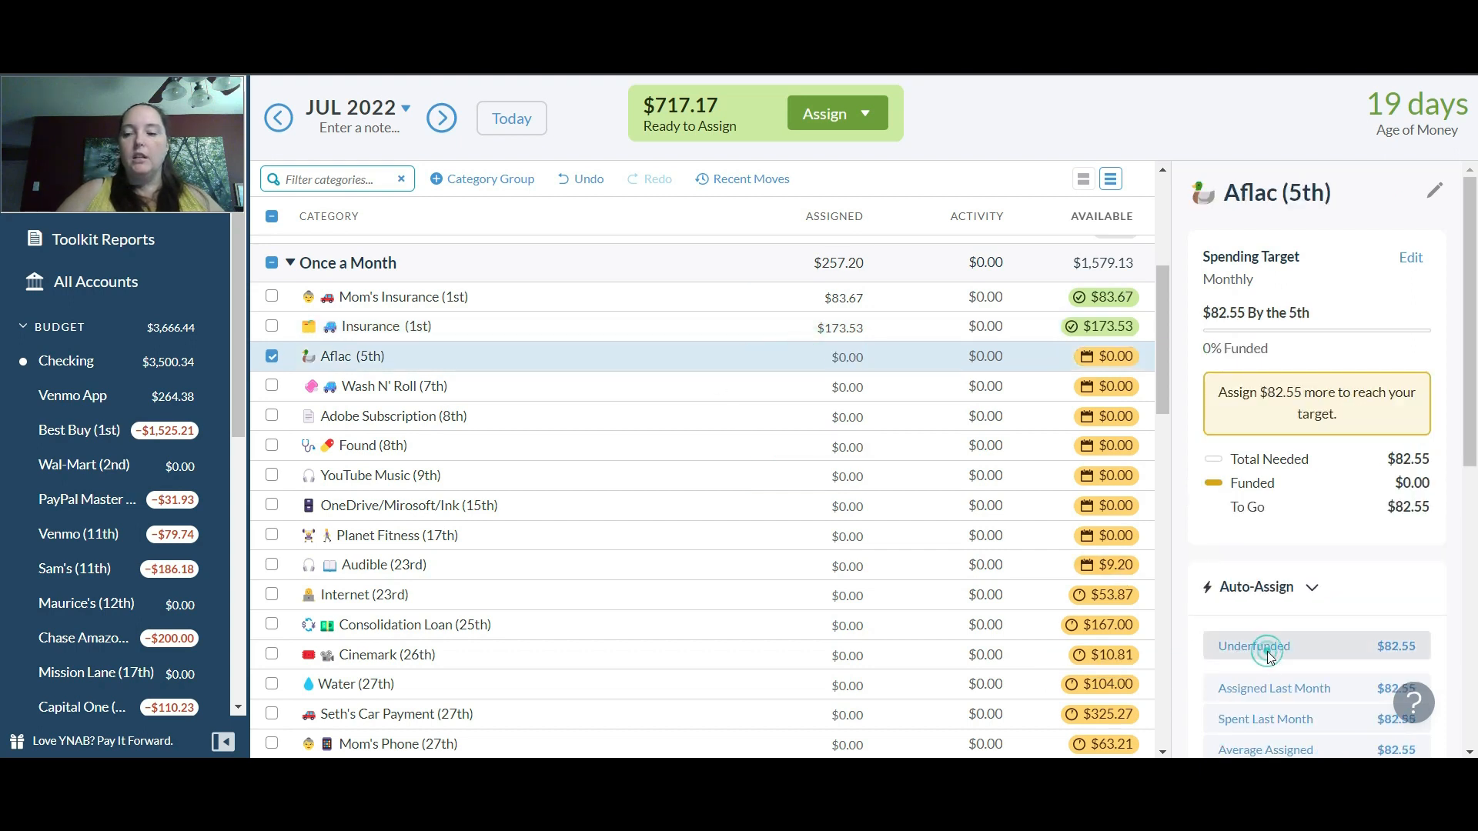
Auto-assign the underfunded $16.23 to Adobe Subscription (8th) for July 2022, then deselect the category
{"action": "left_click", "coordinate": [844, 386]}
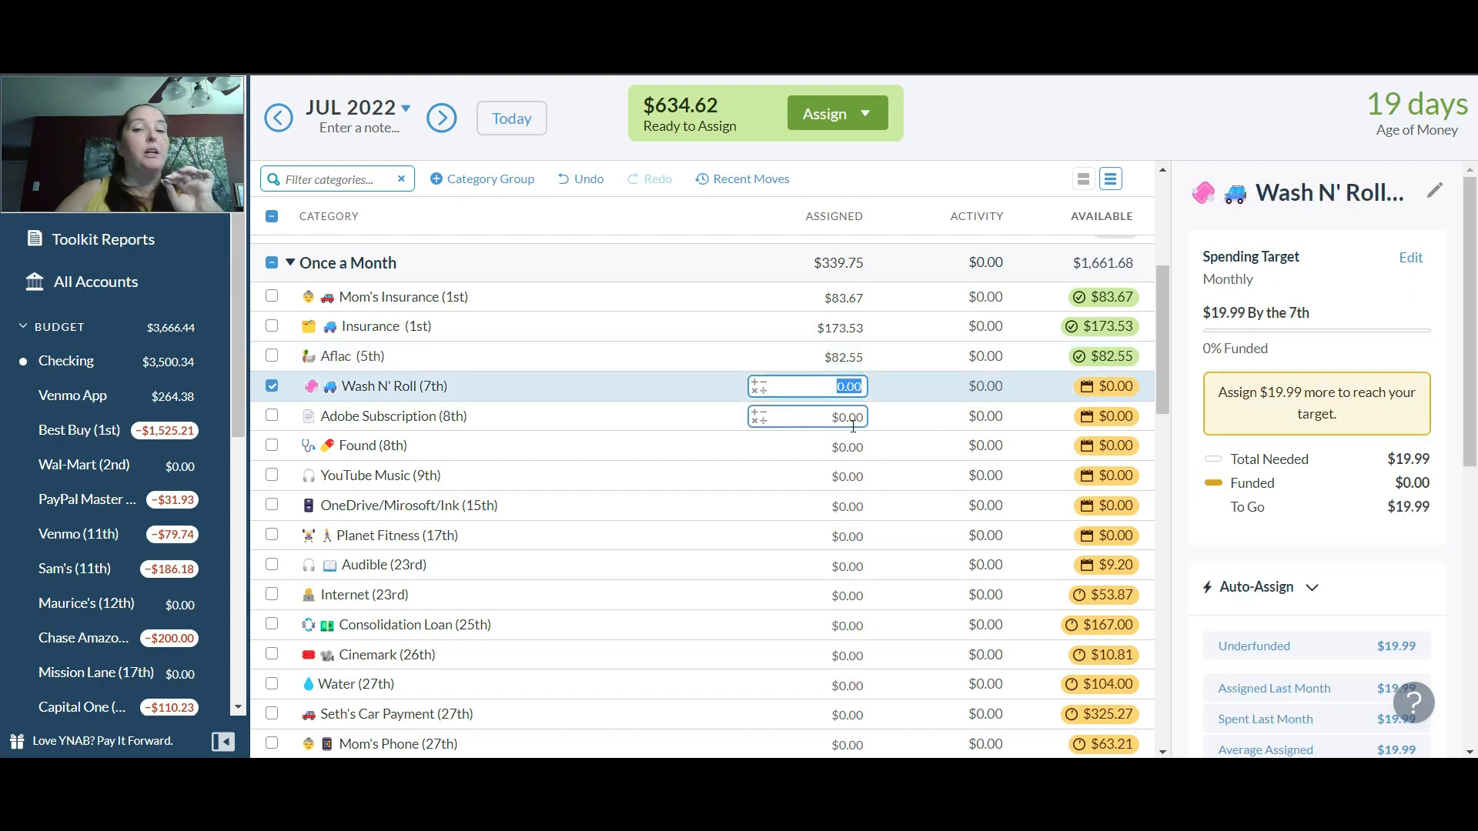
{"action": "left_click", "coordinate": [848, 421]}
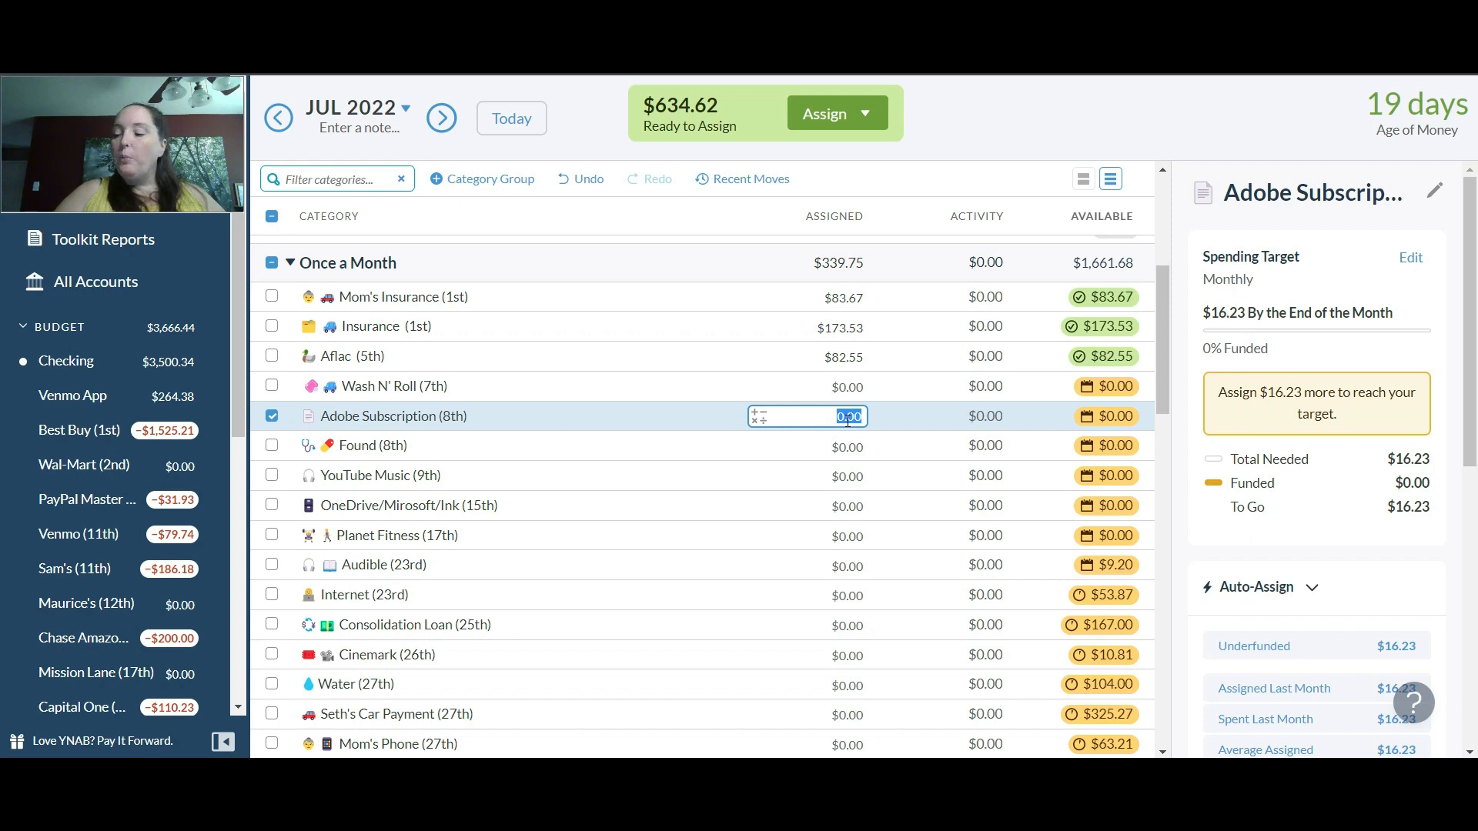
{"action": "left_click", "coordinate": [1267, 646]}
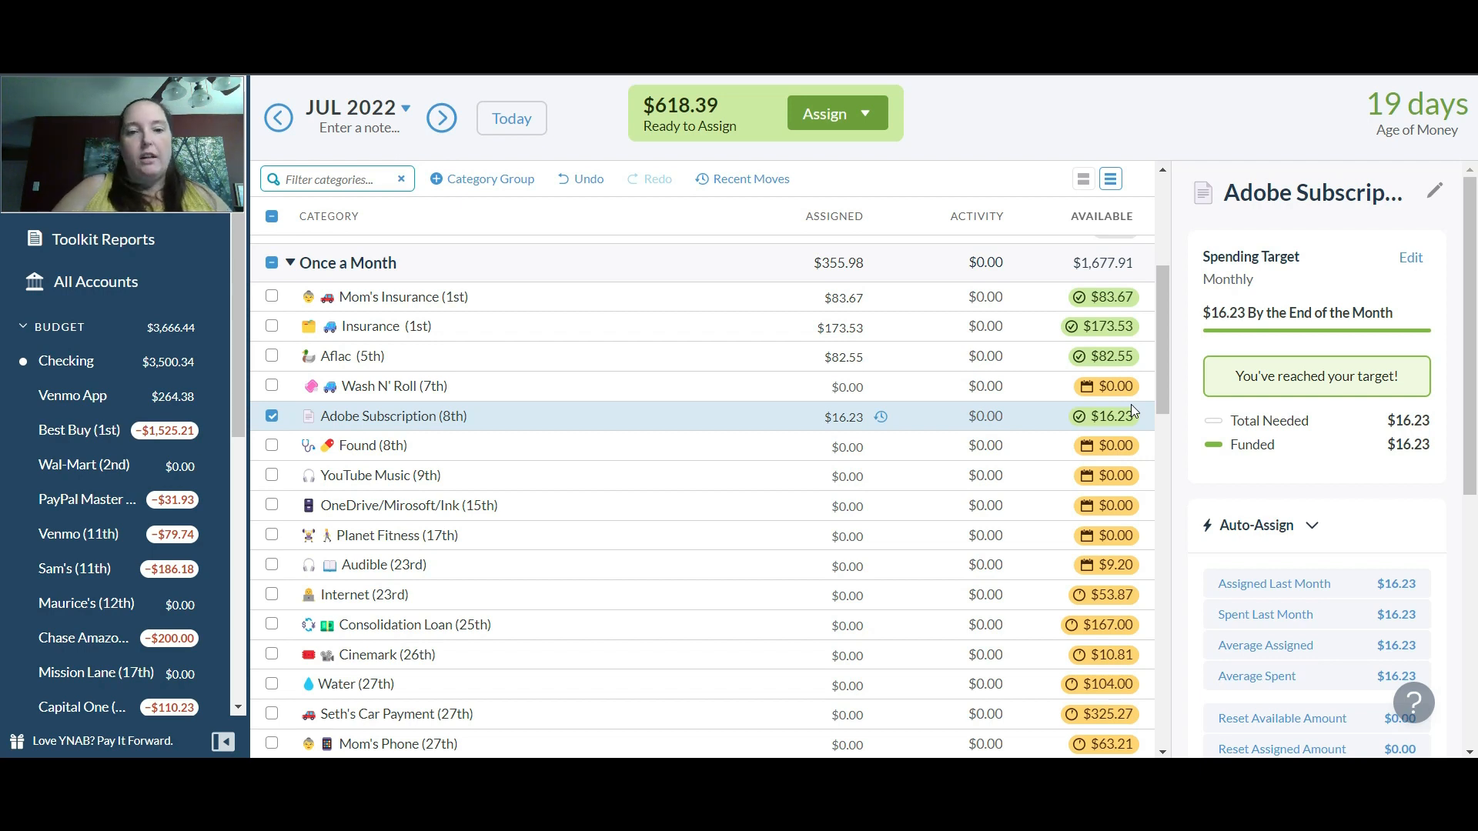
{"action": "left_click", "coordinate": [274, 417]}
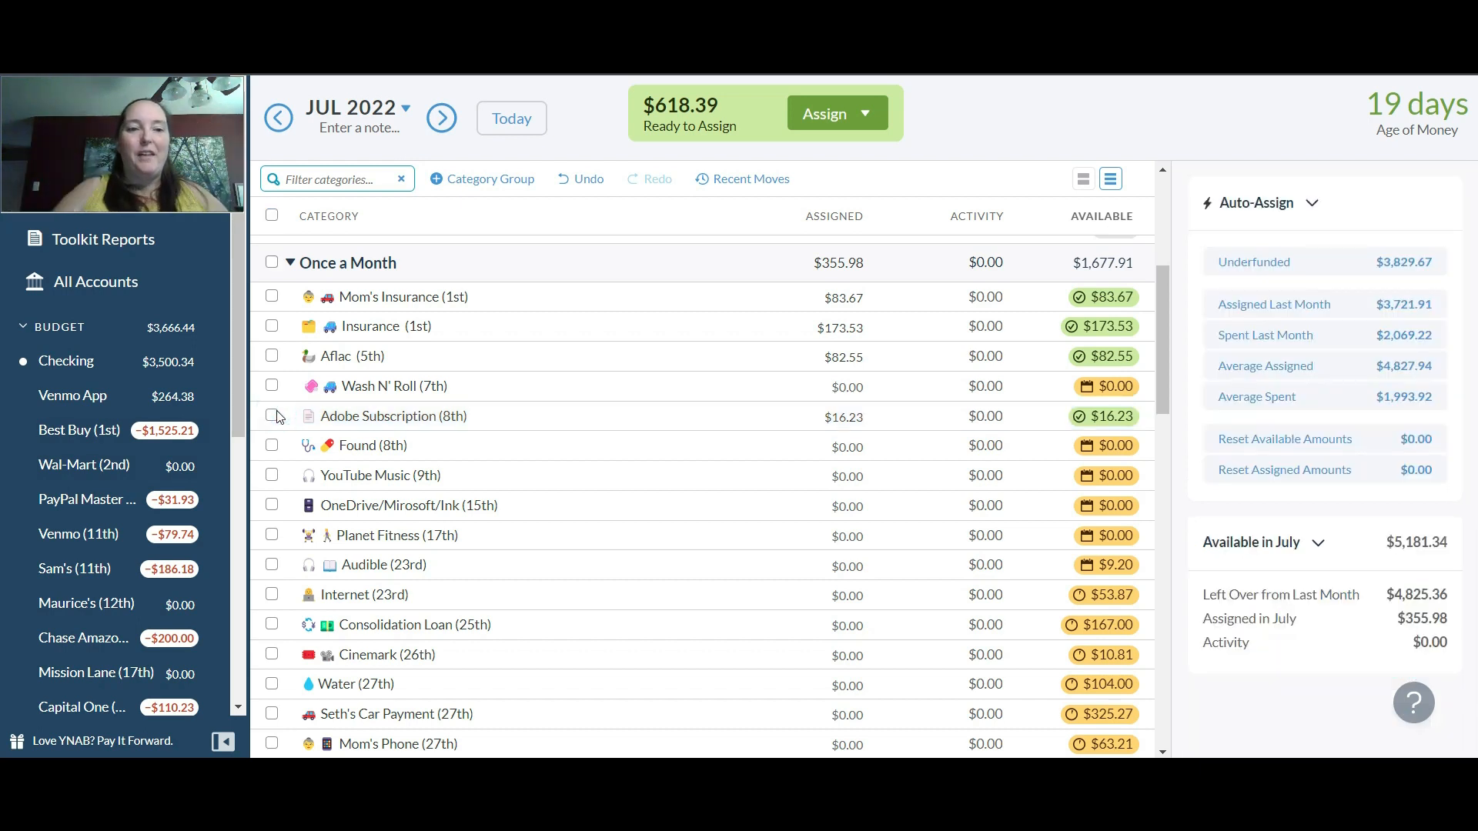
Undo the July 2022 assignment to Adobe Subscription (8th) and deselect the category
{"action": "left_click", "coordinate": [829, 445]}
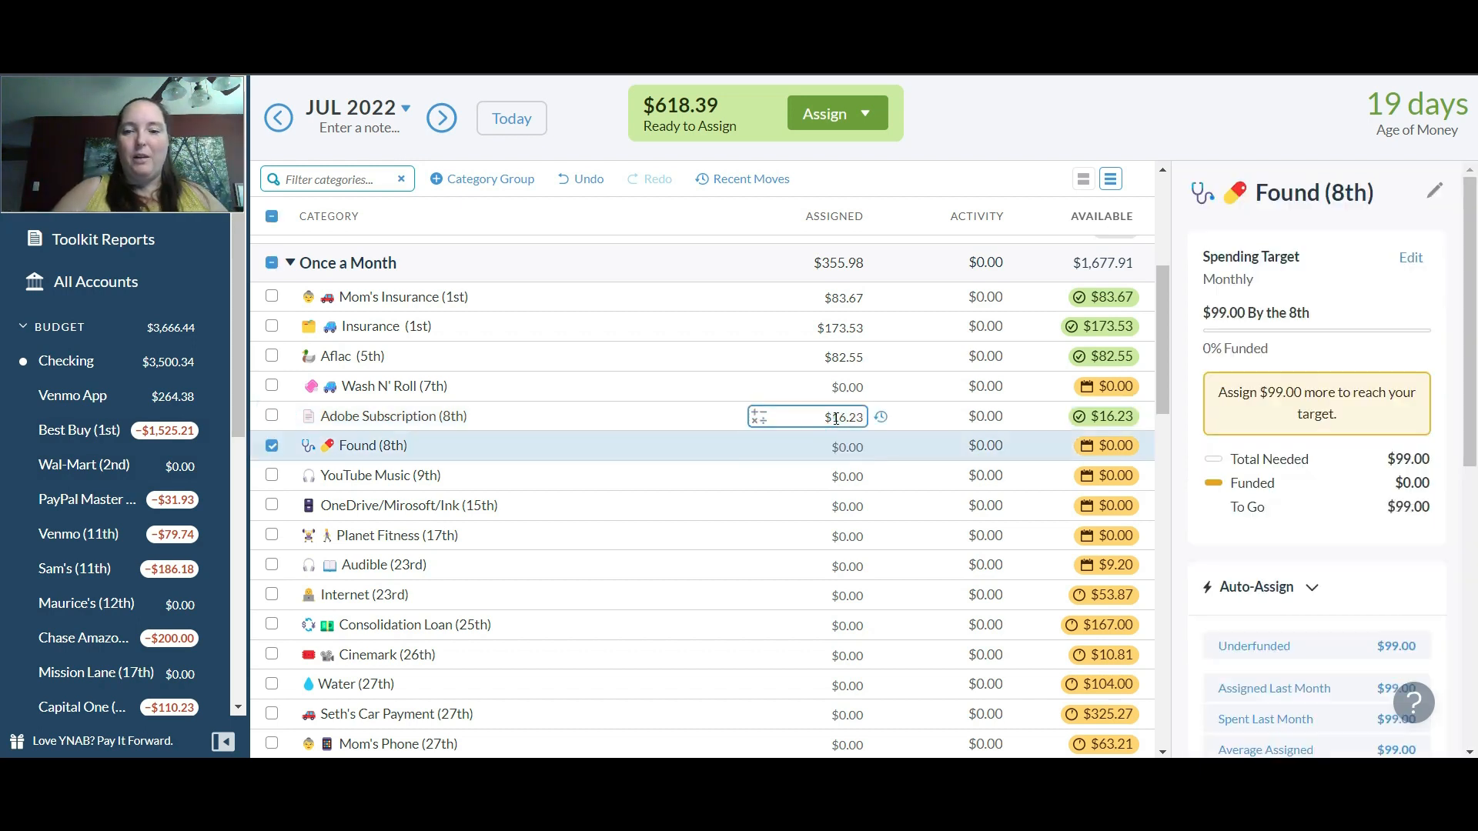
{"action": "left_click", "coordinate": [836, 418]}
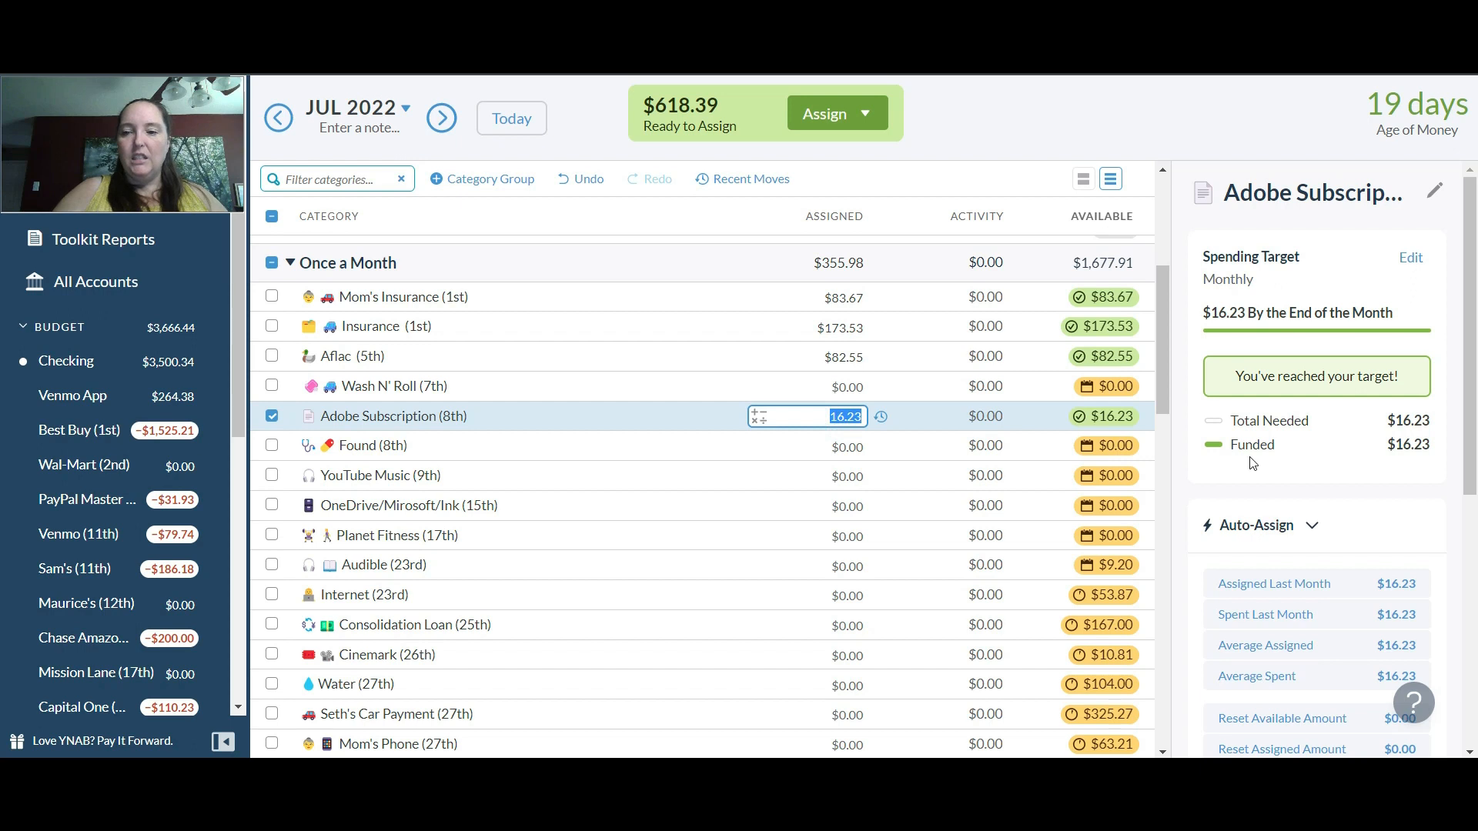
{"action": "left_click", "coordinate": [583, 178]}
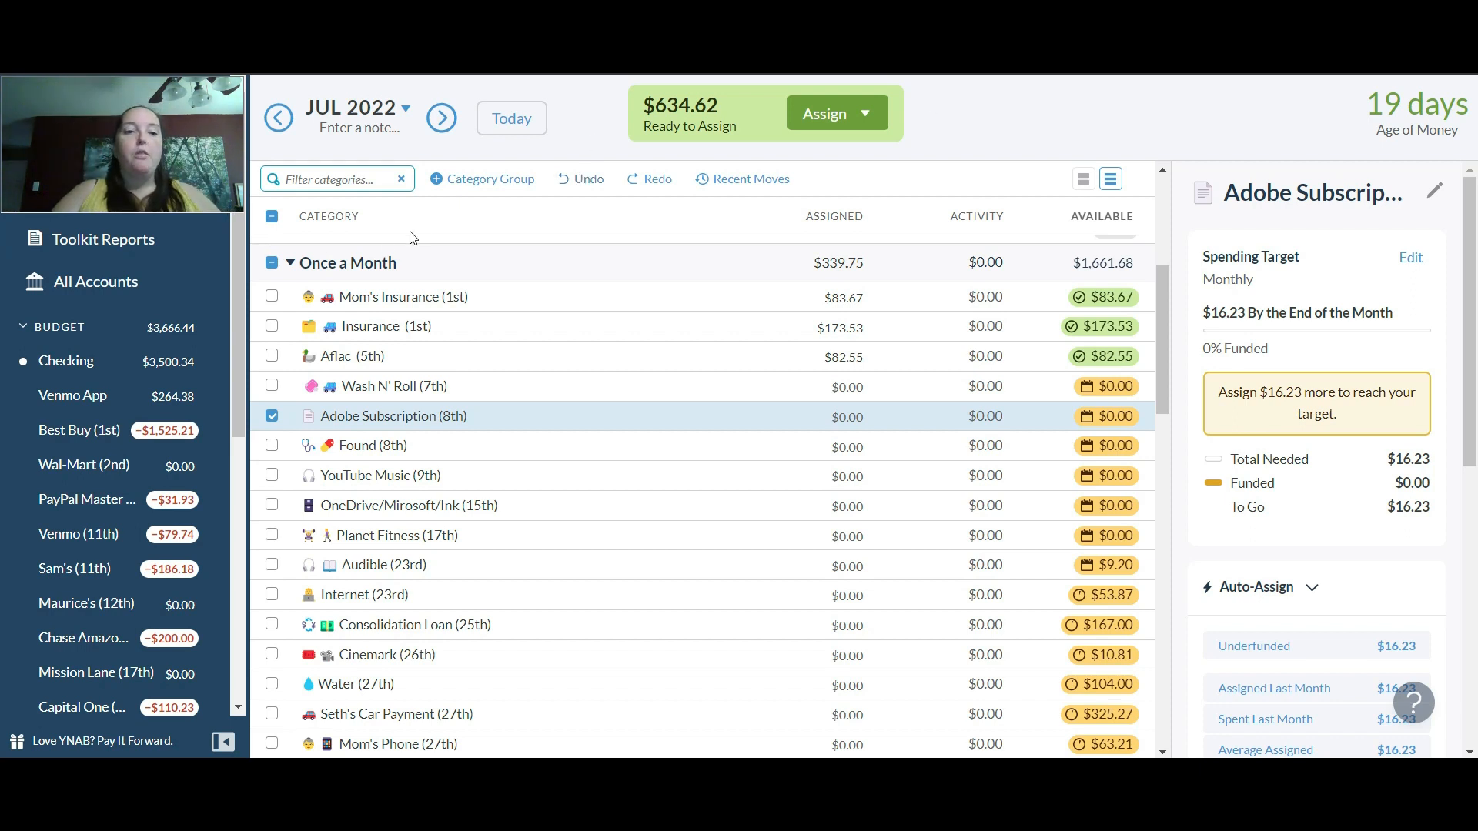
{"action": "left_click", "coordinate": [271, 421]}
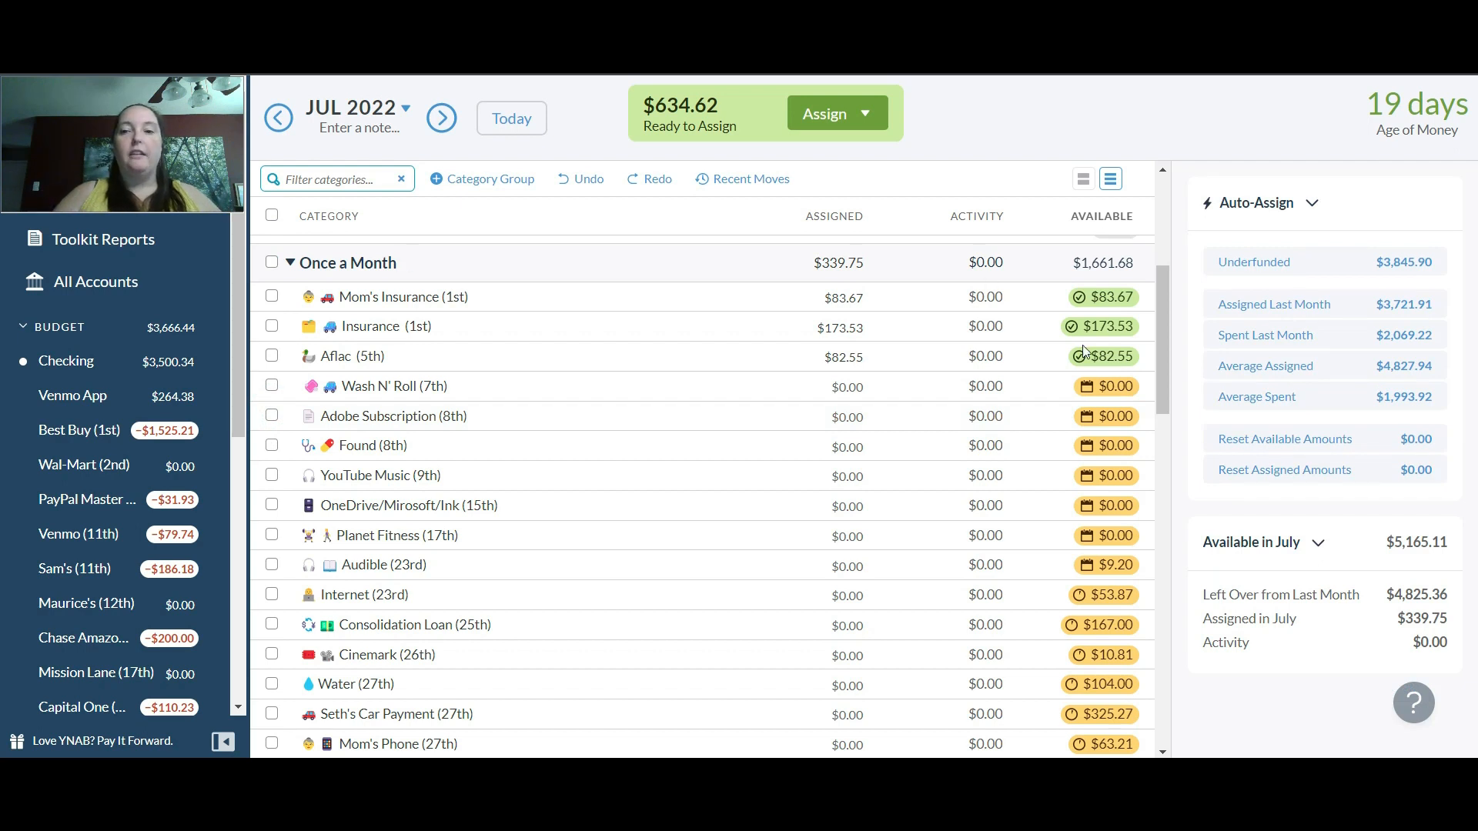
Return to the June 2022 budget and add $75 to the amount already assigned to Dining Out
{"action": "scroll", "coordinate": [1164, 339], "scroll_direction": "up", "scroll_amount": 5}
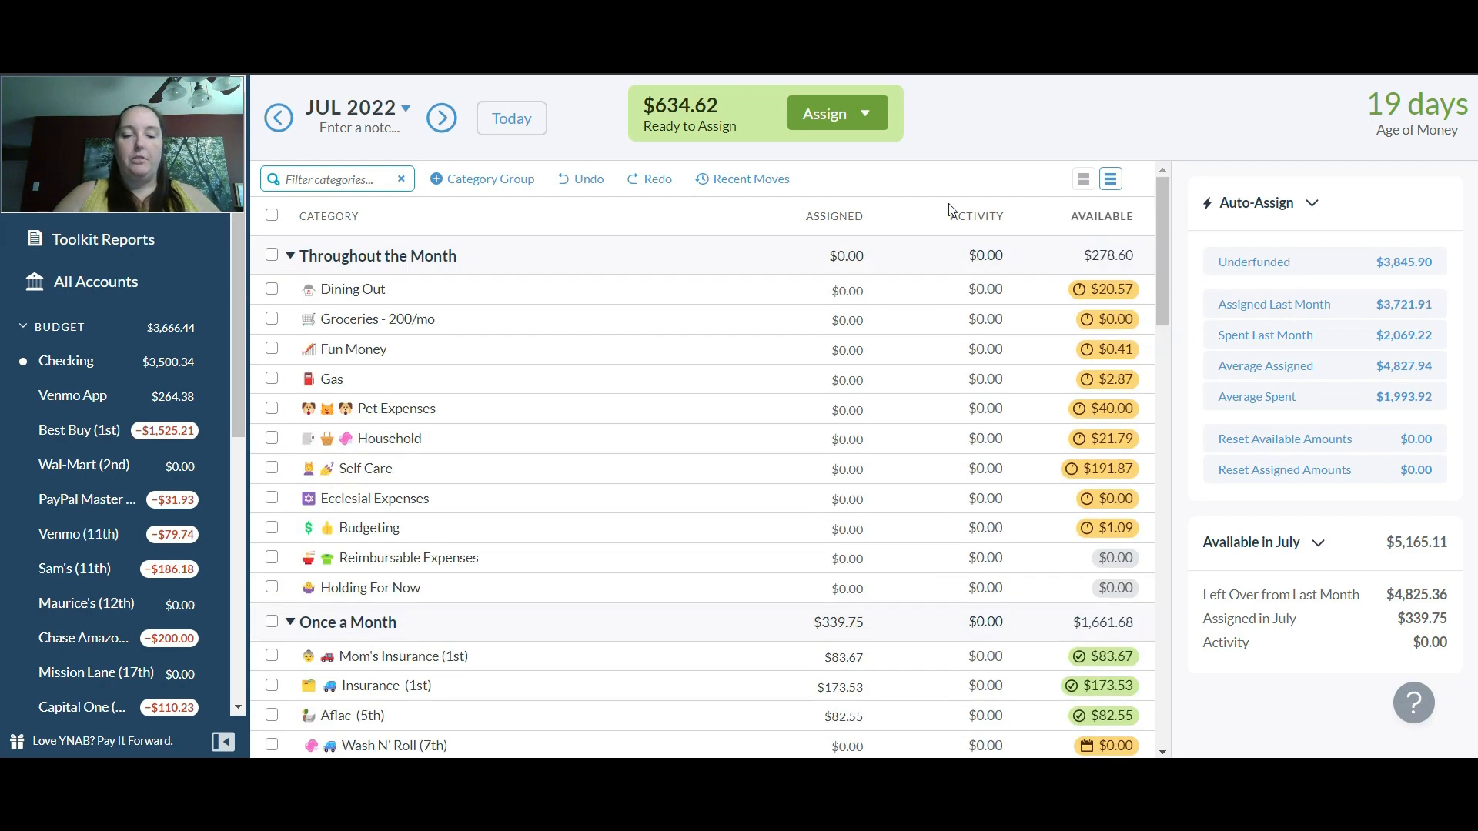
{"action": "left_click", "coordinate": [277, 117]}
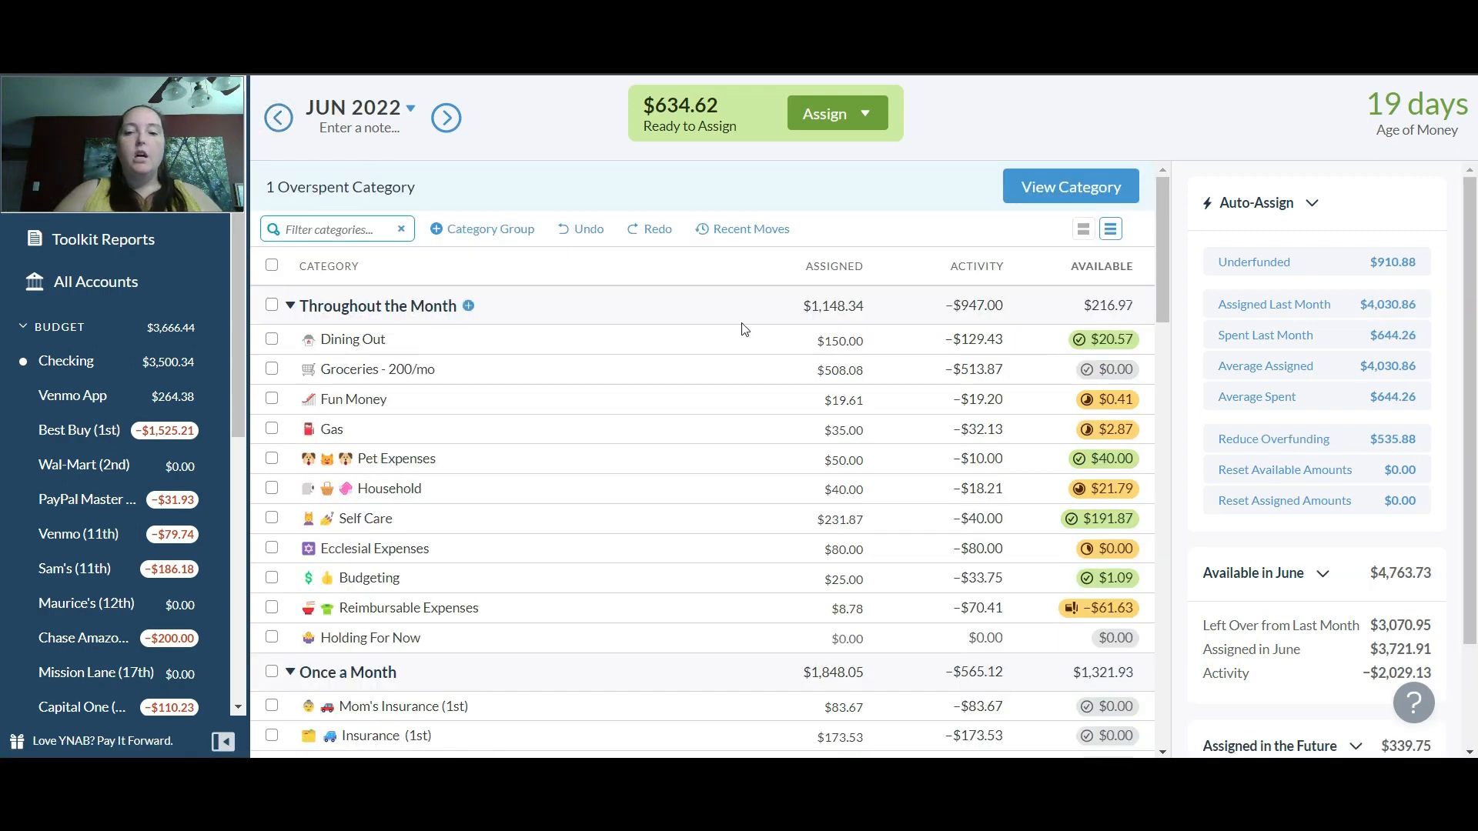
{"action": "left_click", "coordinate": [816, 347]}
{"action": "key", "text": "End"}
{"action": "type", "text": "+75"}
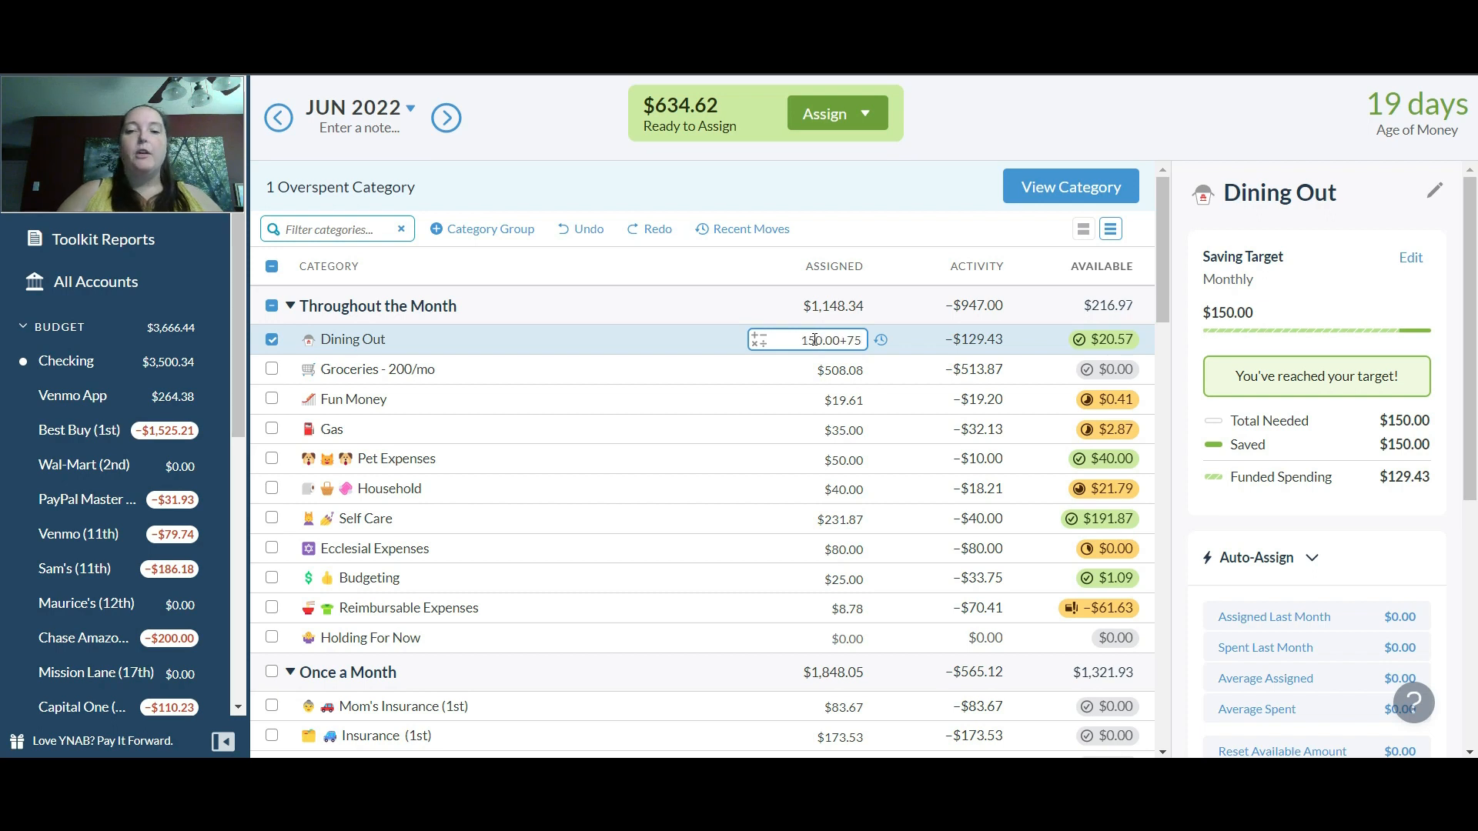
{"action": "key", "text": "Return"}
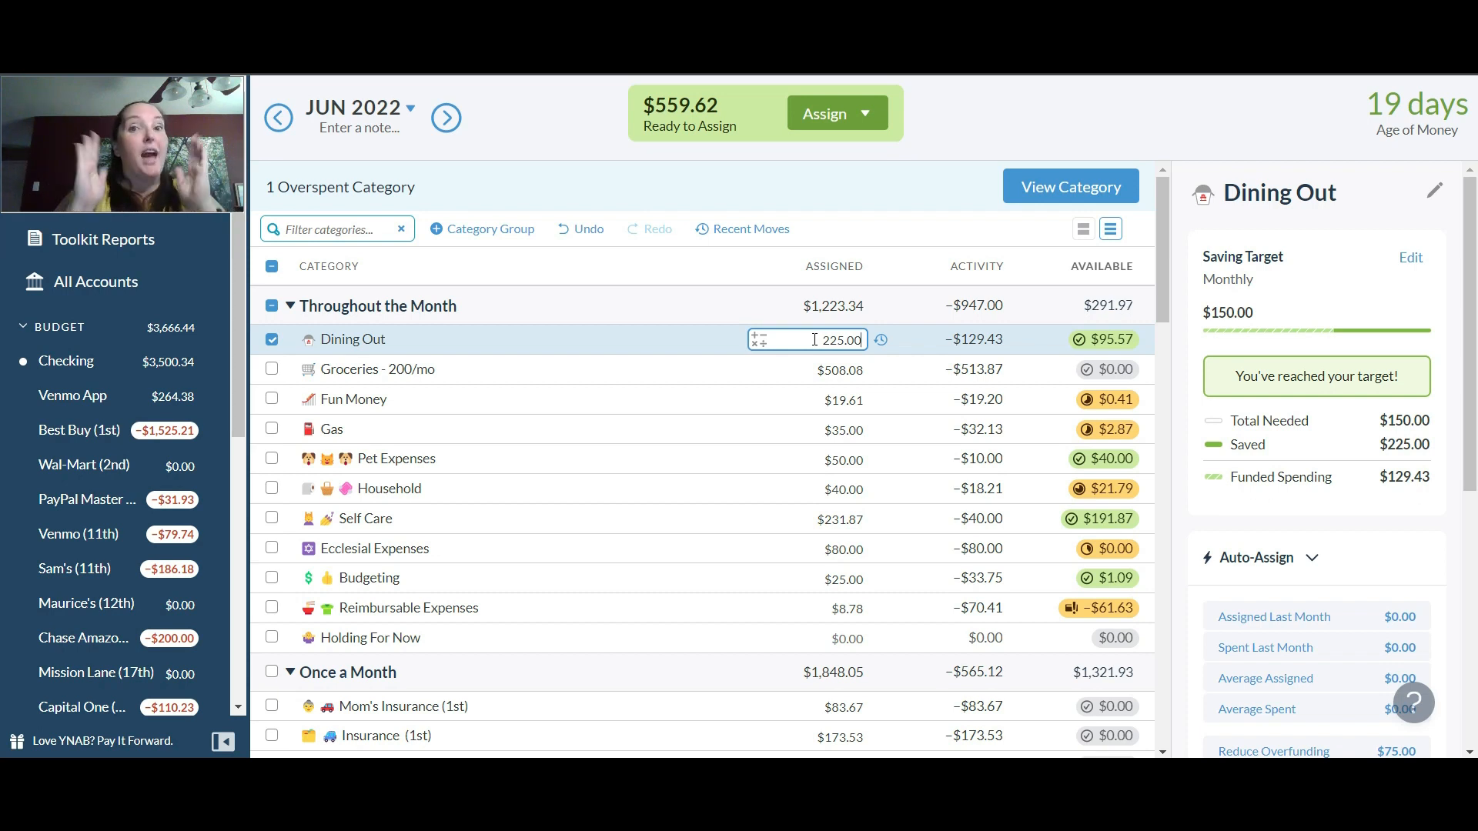
{"action": "left_click", "coordinate": [933, 202]}
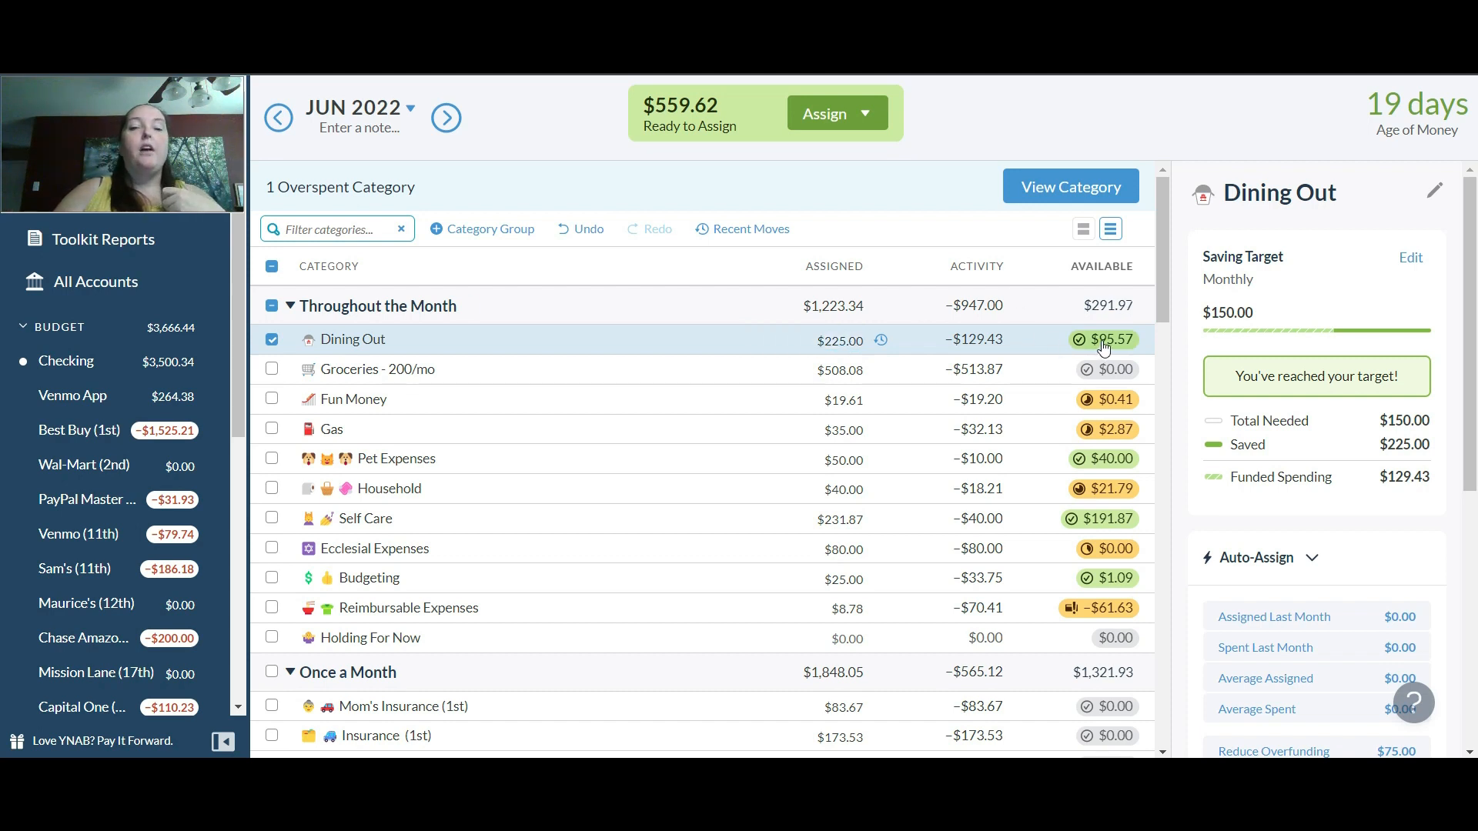
Add $150 to the amount already assigned to the Groceries category for June 2022
{"action": "mouse_move", "coordinate": [1104, 347]}
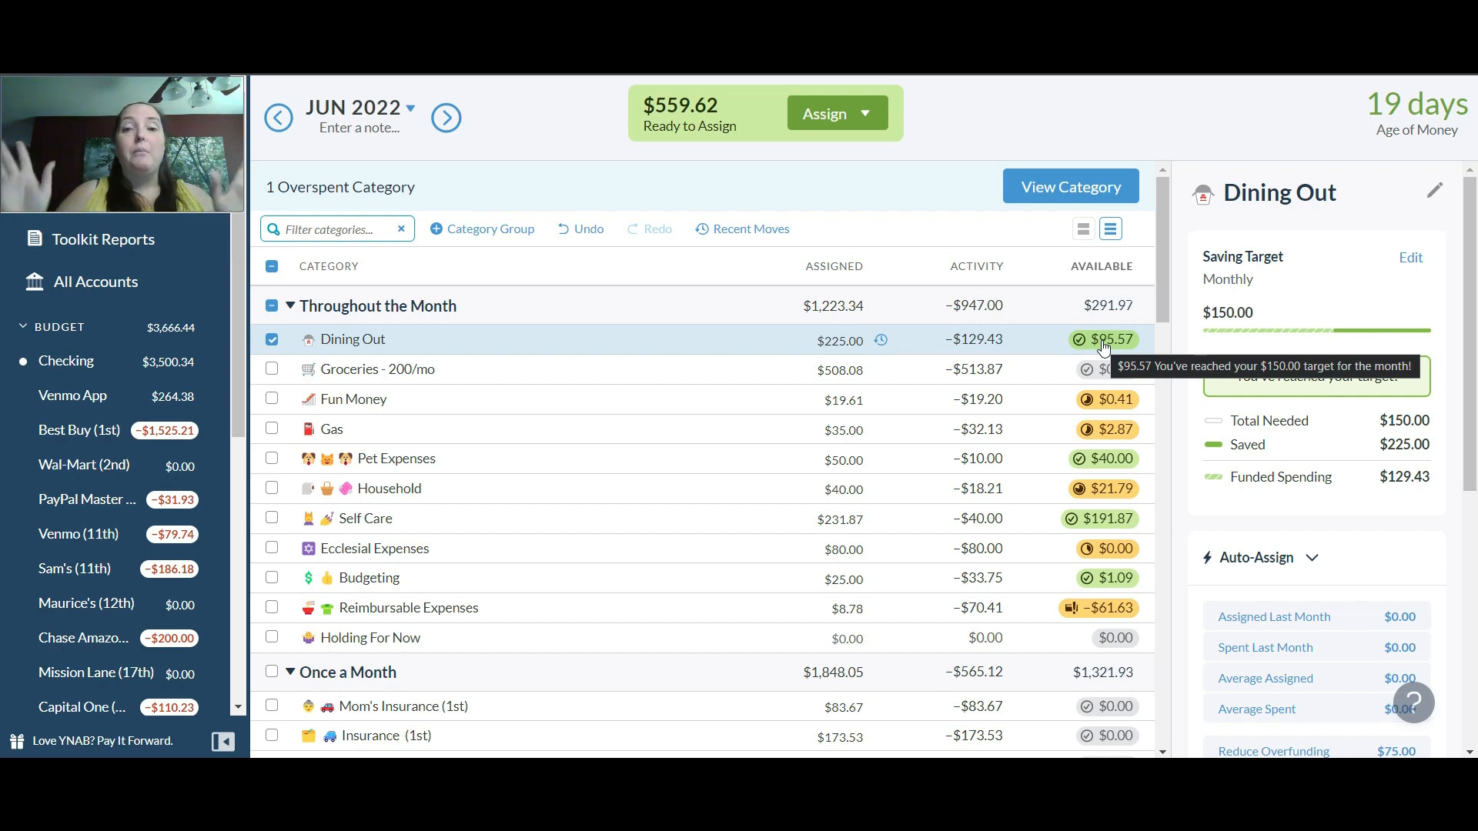
{"action": "left_click", "coordinate": [851, 377]}
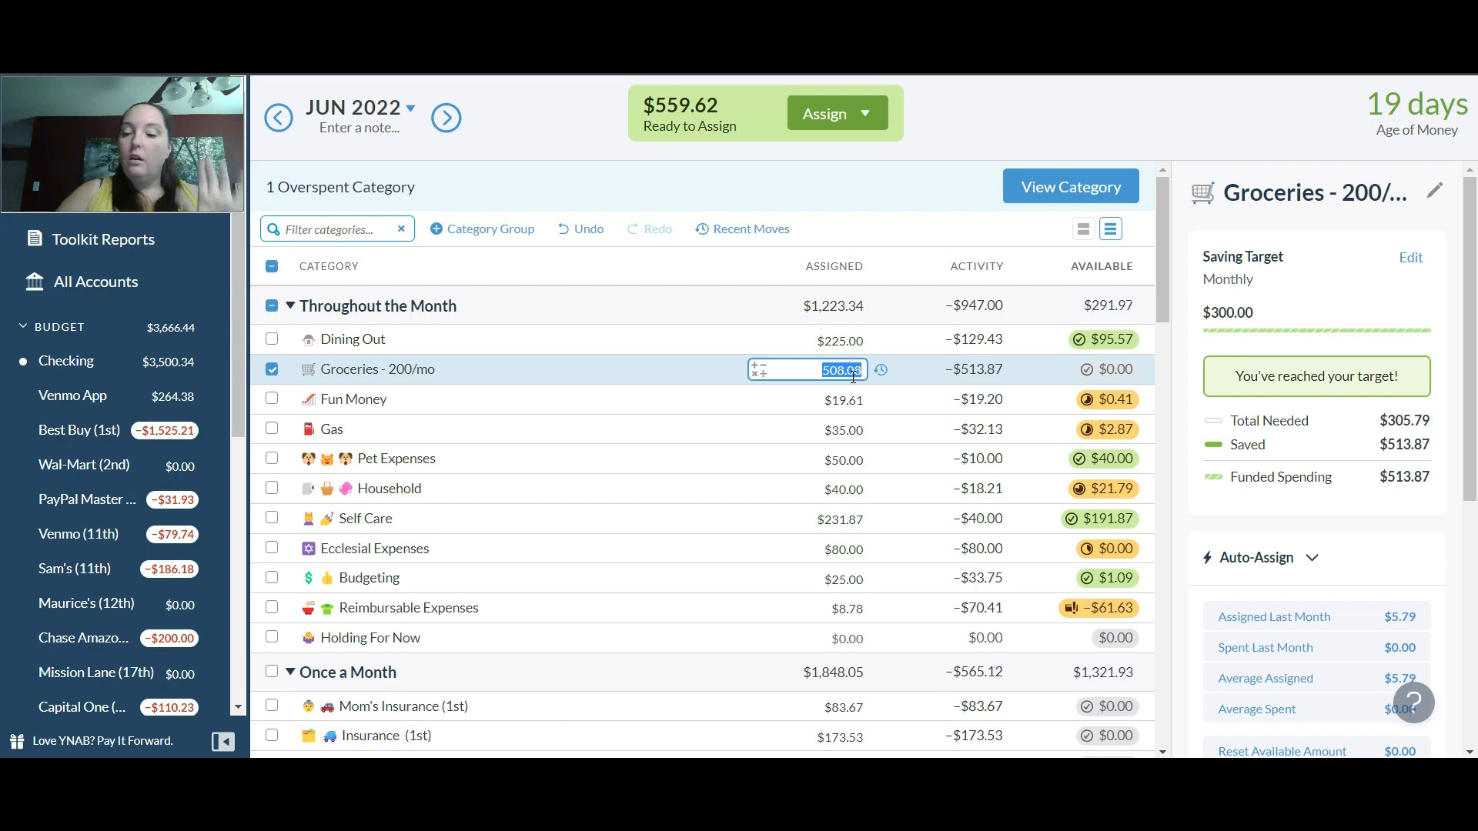
{"action": "key", "text": "Right"}
{"action": "type", "text": "+150"}
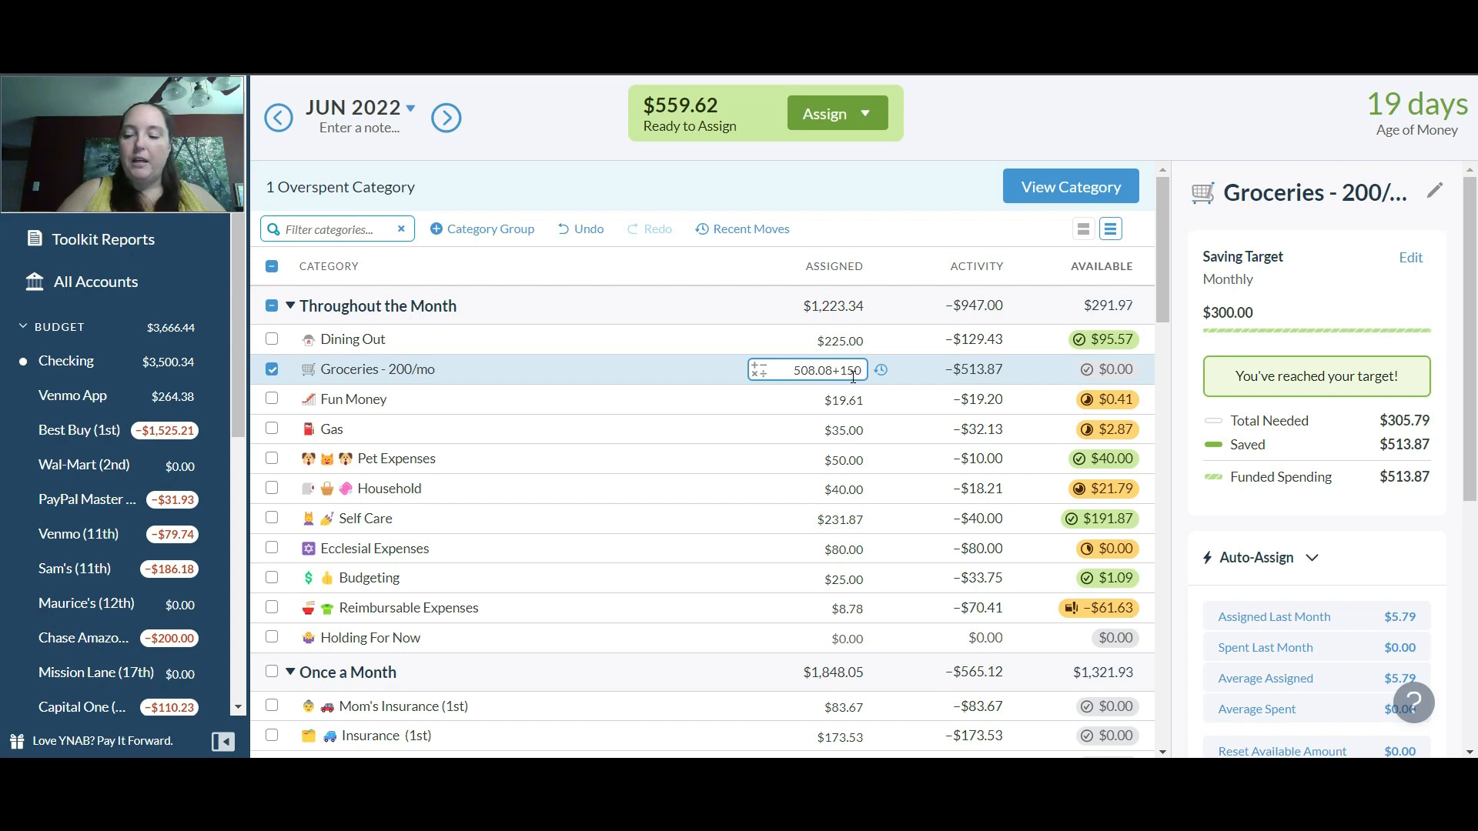
{"action": "key", "text": "Return"}
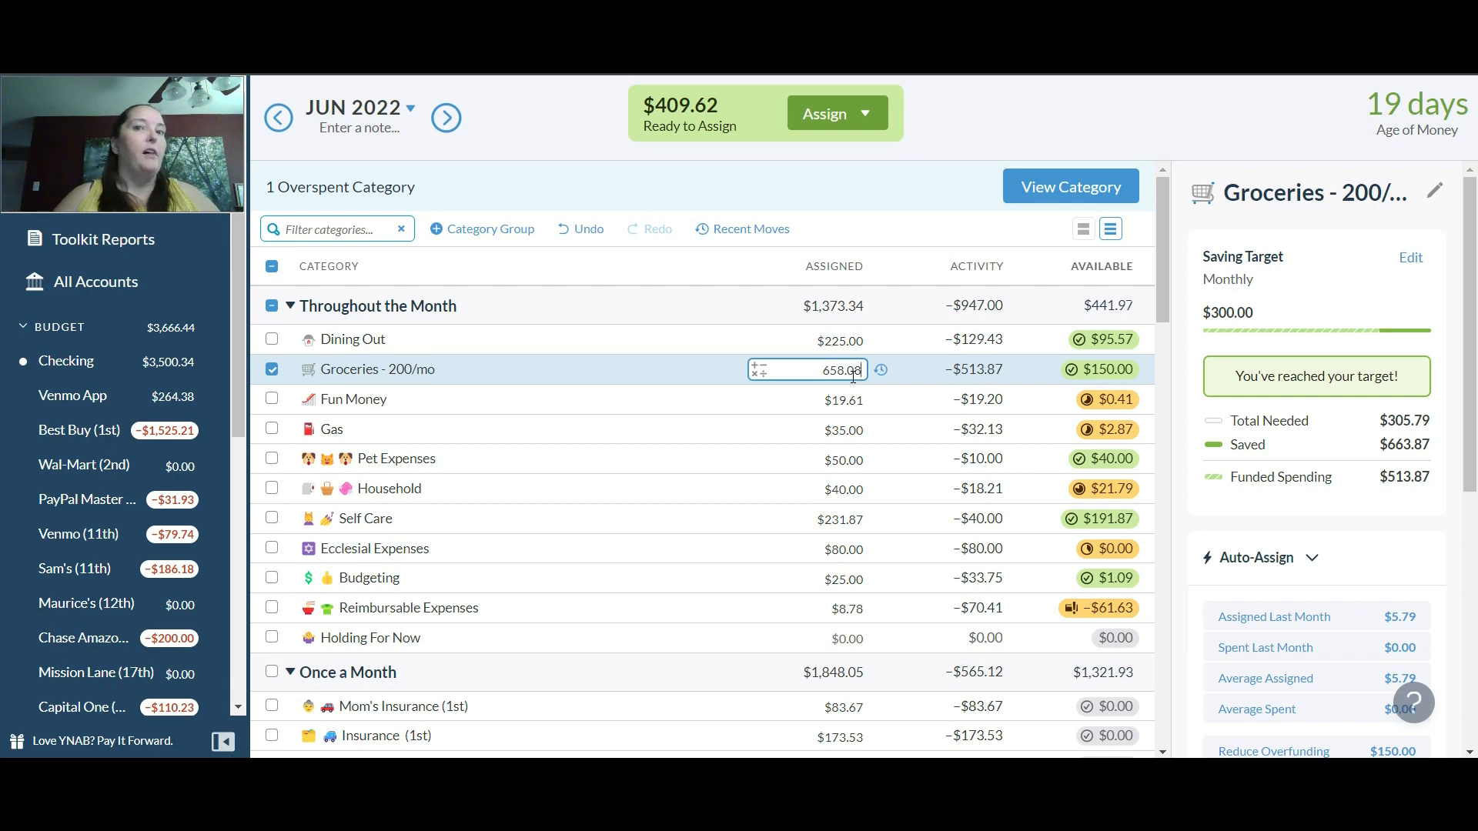
{"action": "left_click", "coordinate": [879, 189]}
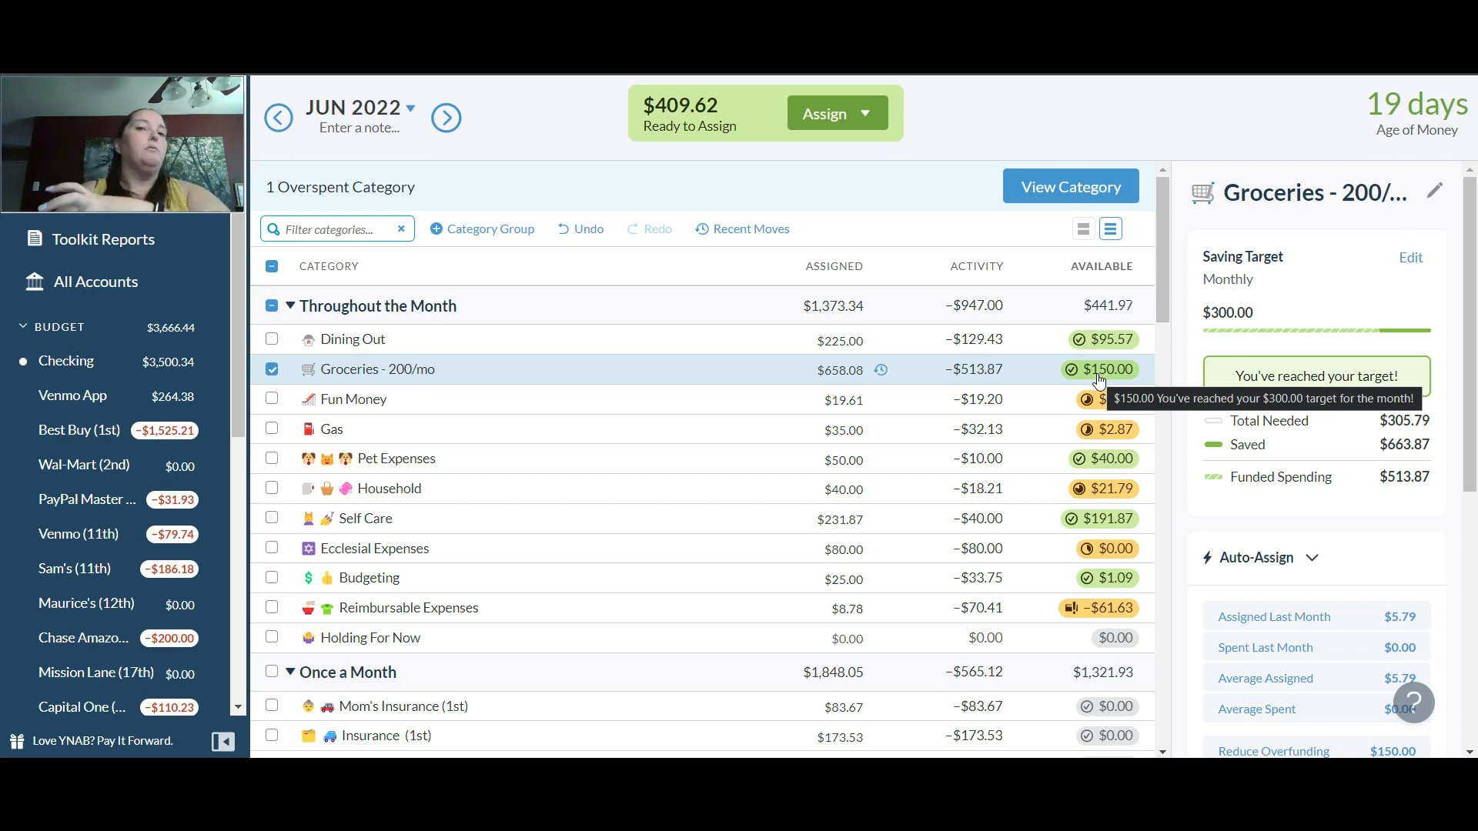
Add $50 to the amount already assigned to the Gas category for June 2022
{"action": "left_click", "coordinate": [860, 402]}
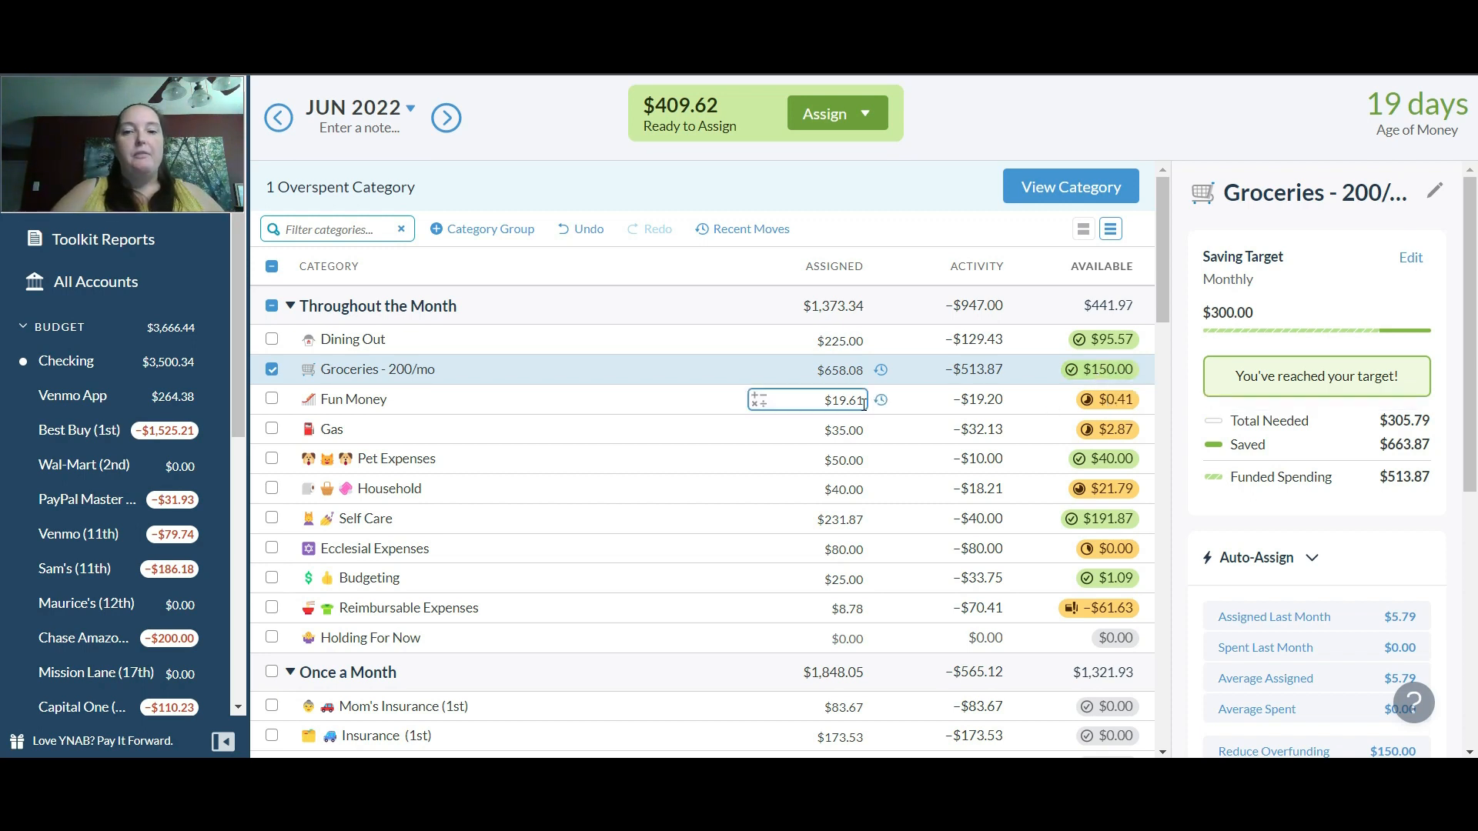
{"action": "left_click", "coordinate": [853, 428]}
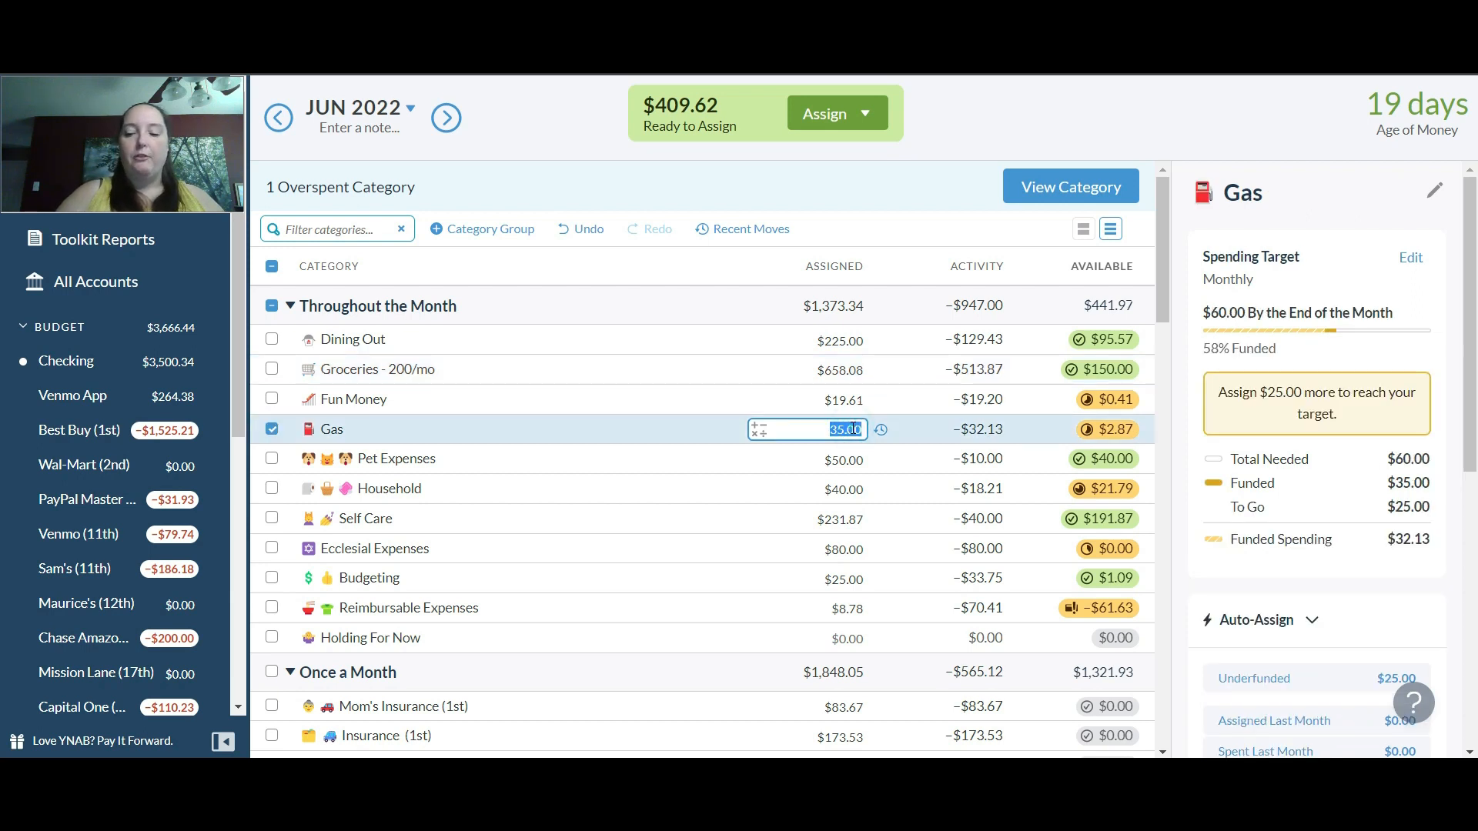
{"action": "type", "text": "+50"}
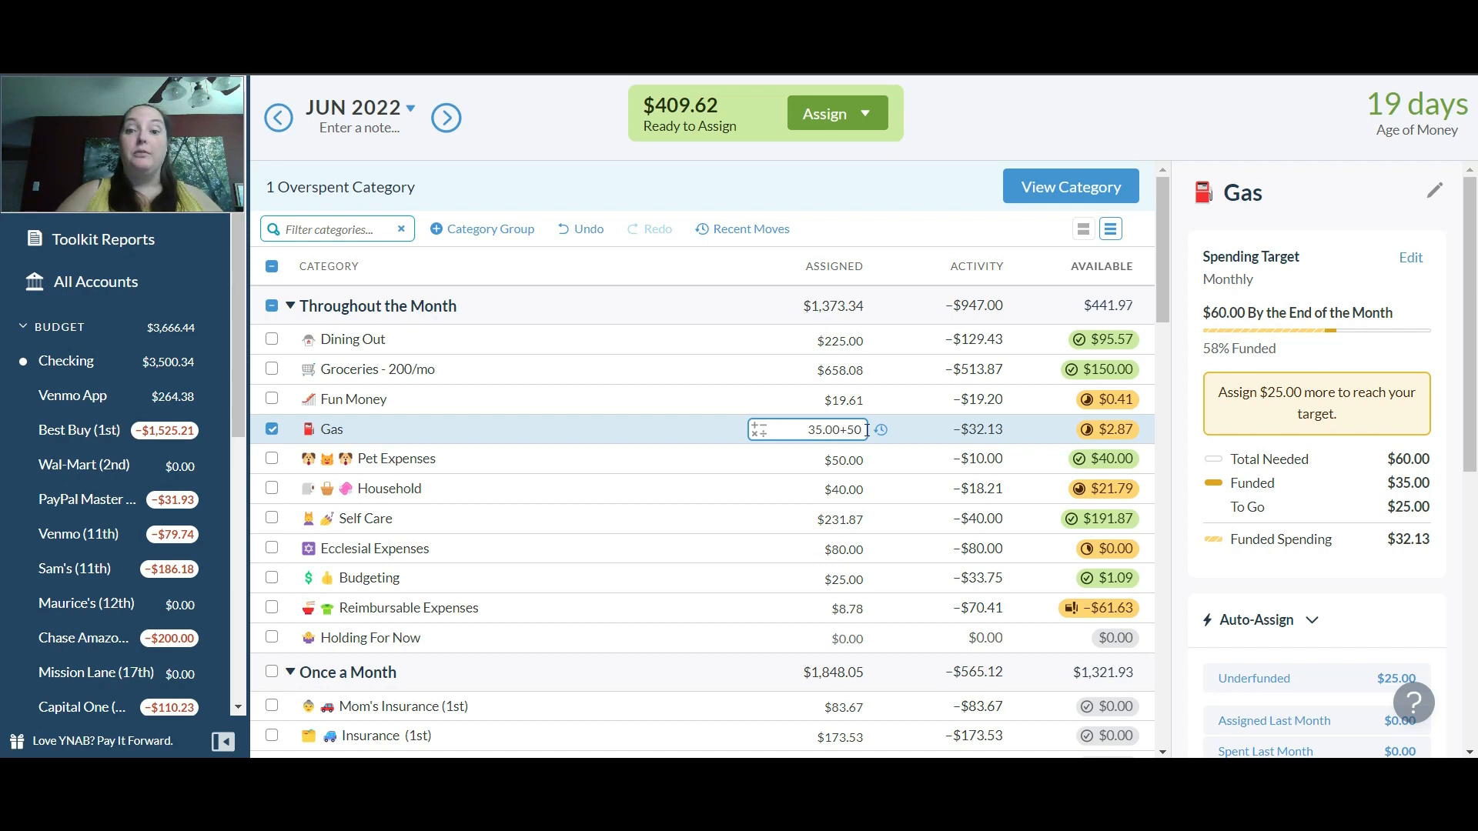
{"action": "key", "text": "Return"}
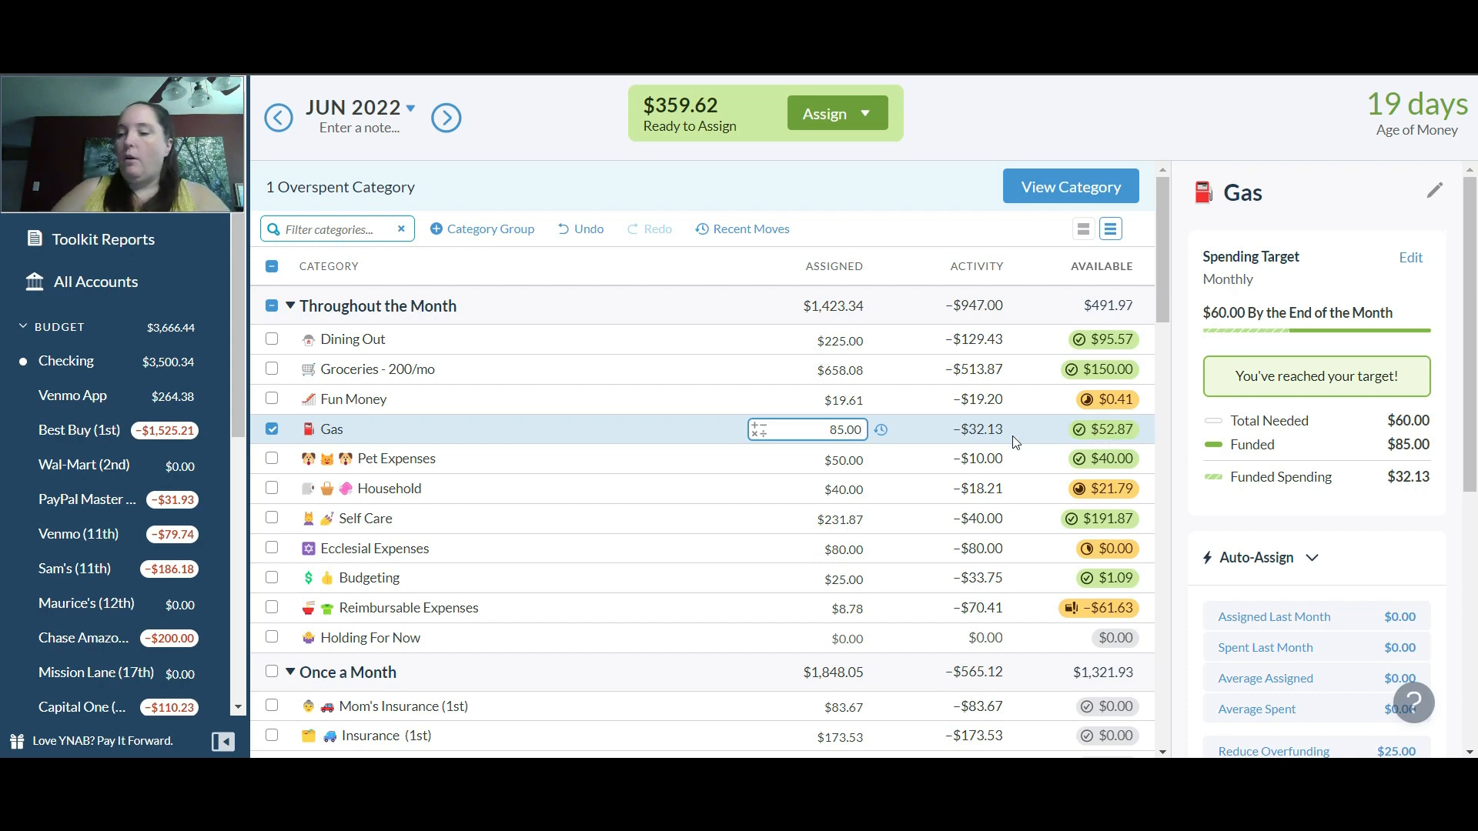
Leave Pet Expenses and Household as they are and add $158.13 to the amount already assigned to Self Care
{"action": "left_click", "coordinate": [779, 458]}
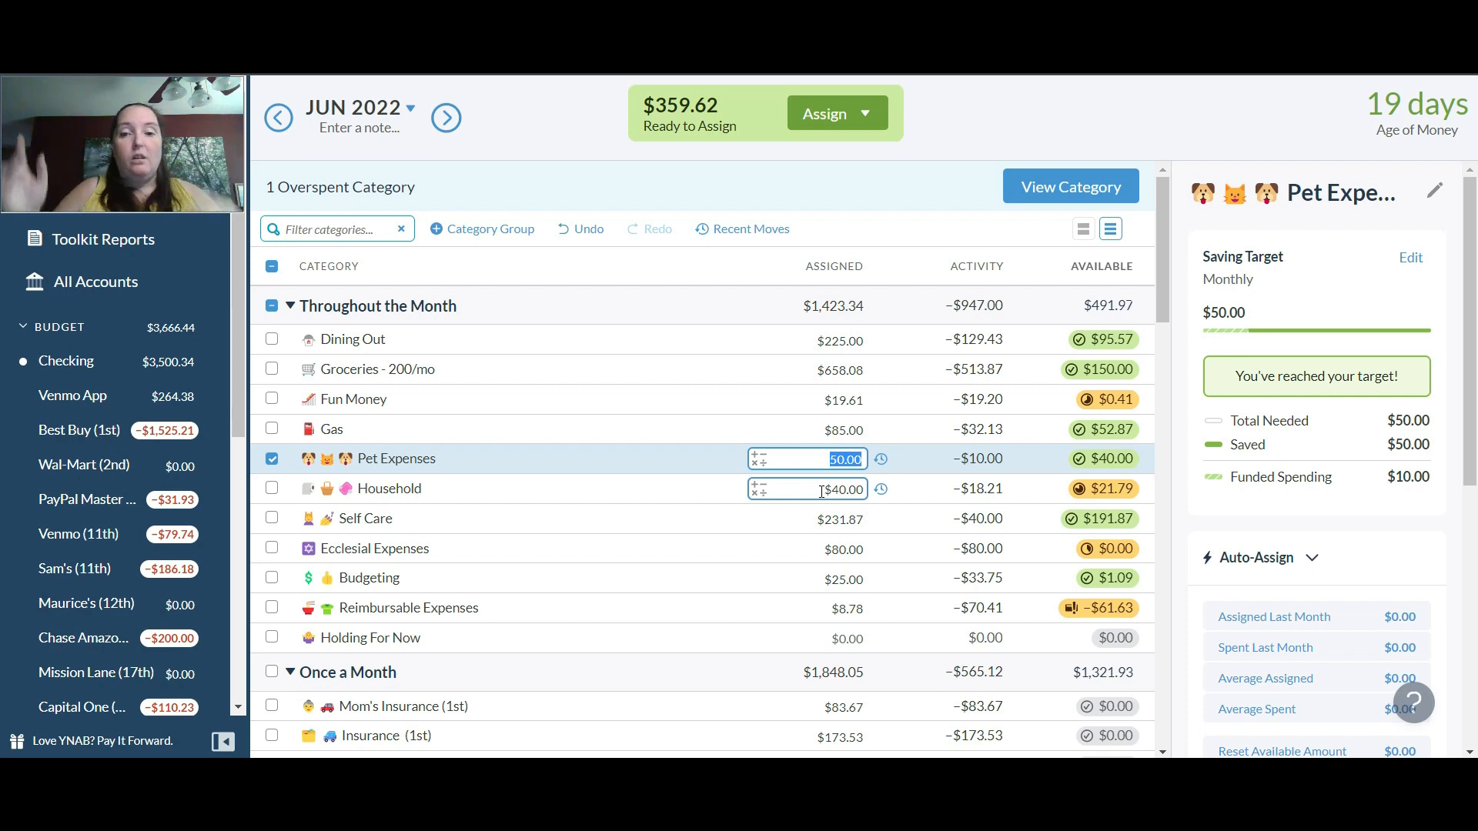
{"action": "left_click", "coordinate": [829, 490]}
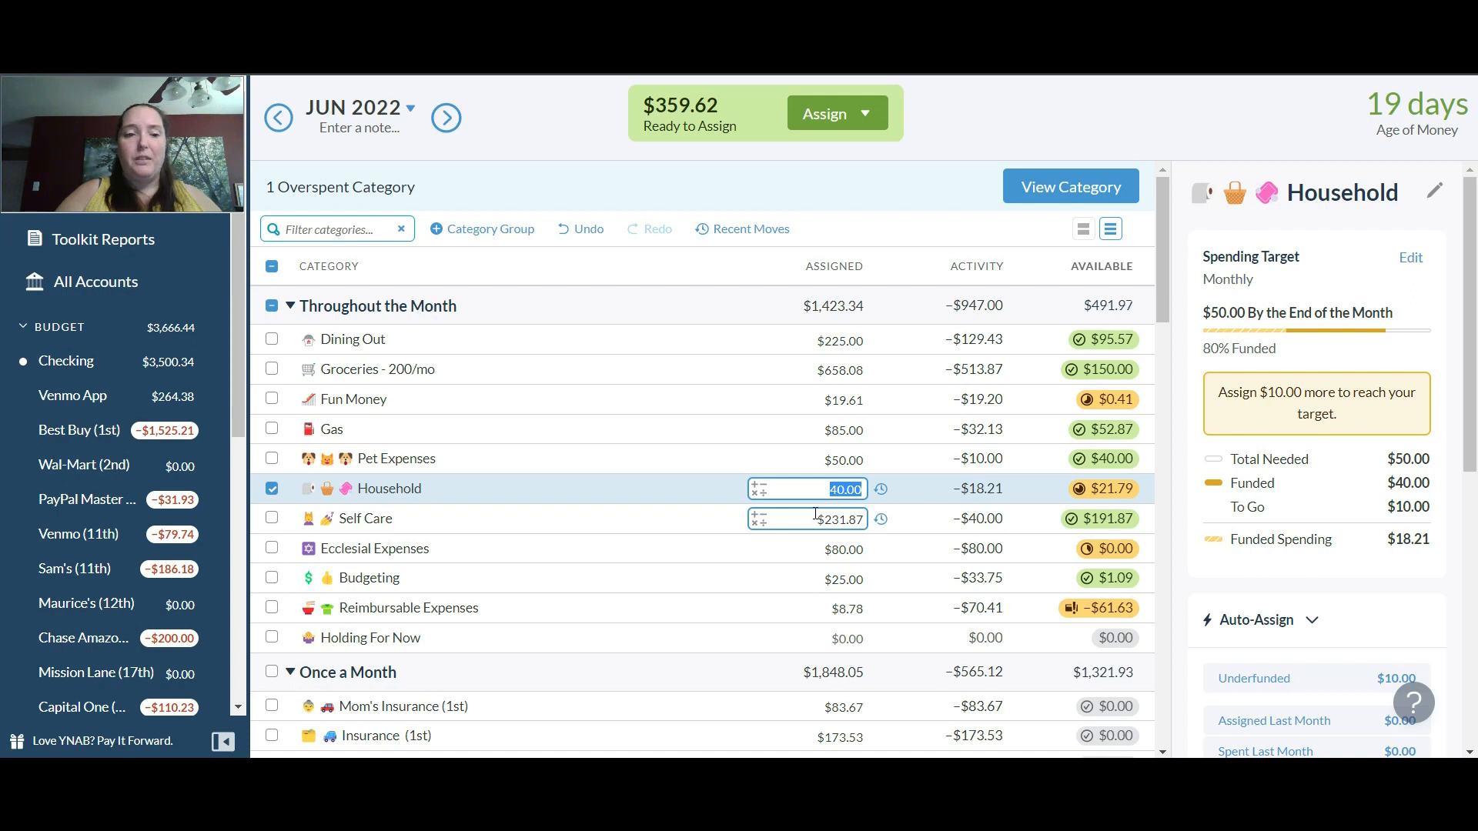
{"action": "left_click", "coordinate": [816, 514]}
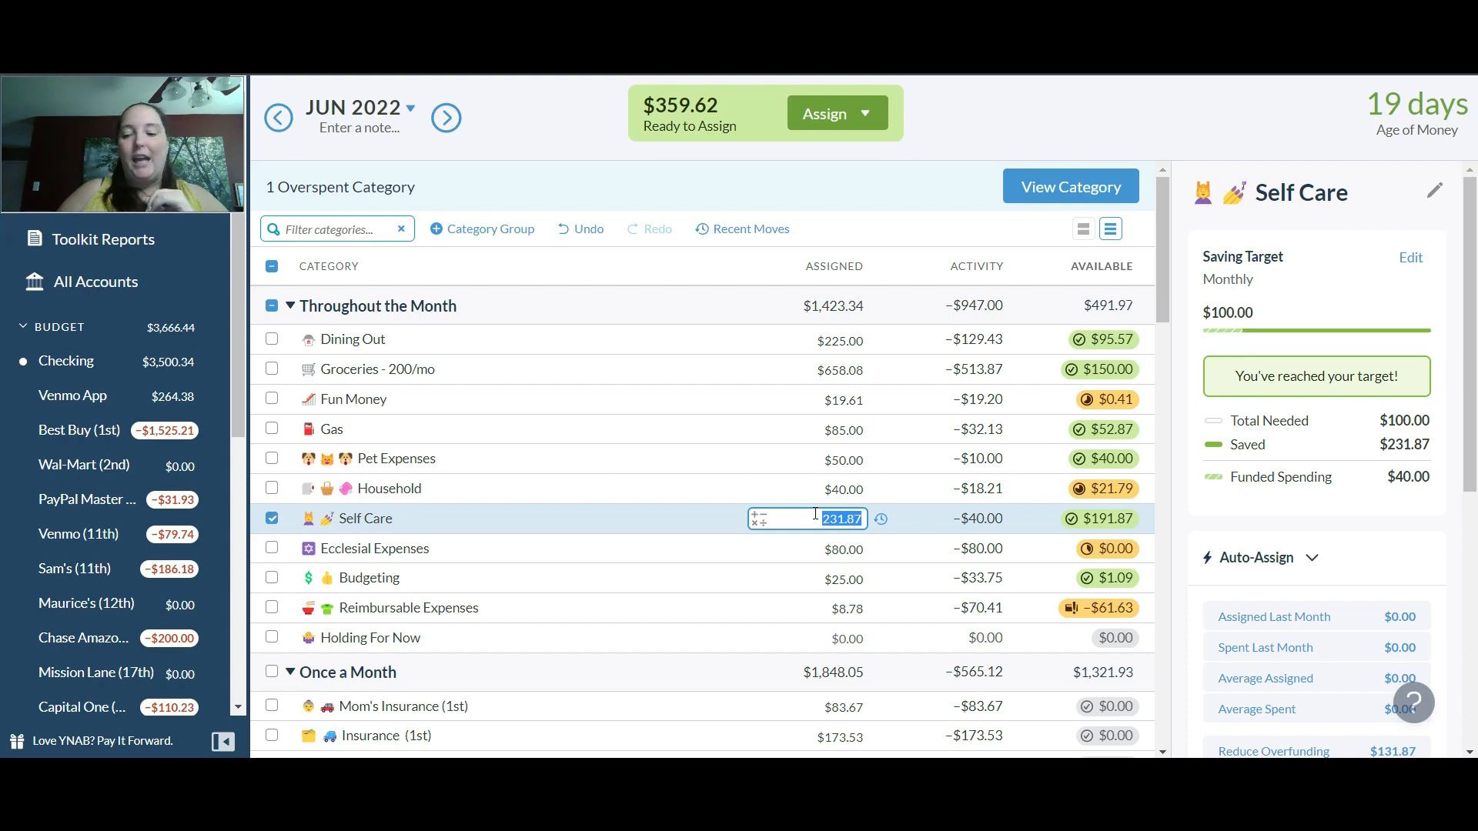
{"action": "key", "text": "Right"}
{"action": "type", "text": "+158.13"}
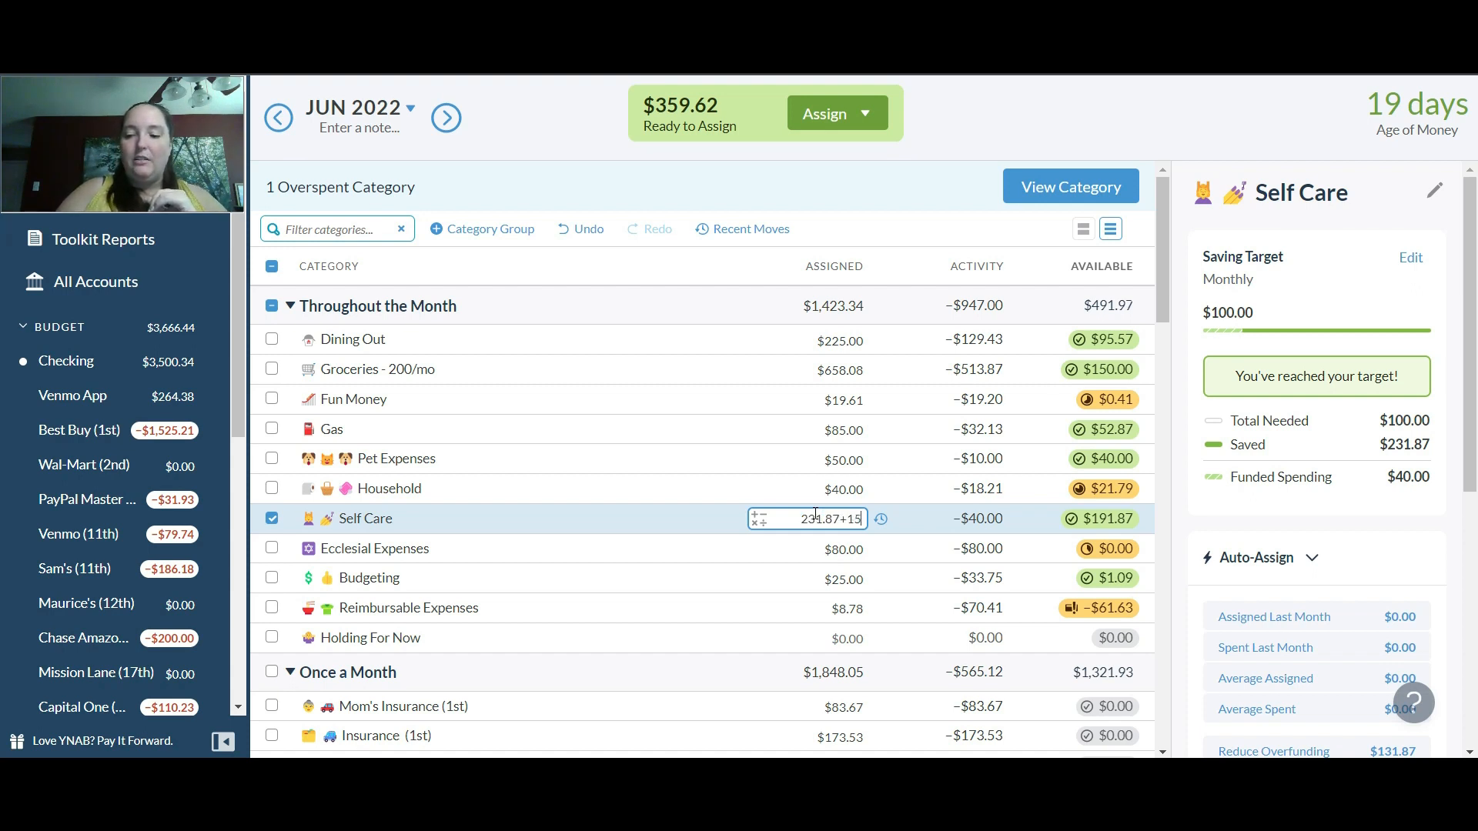
{"action": "key", "text": "Return"}
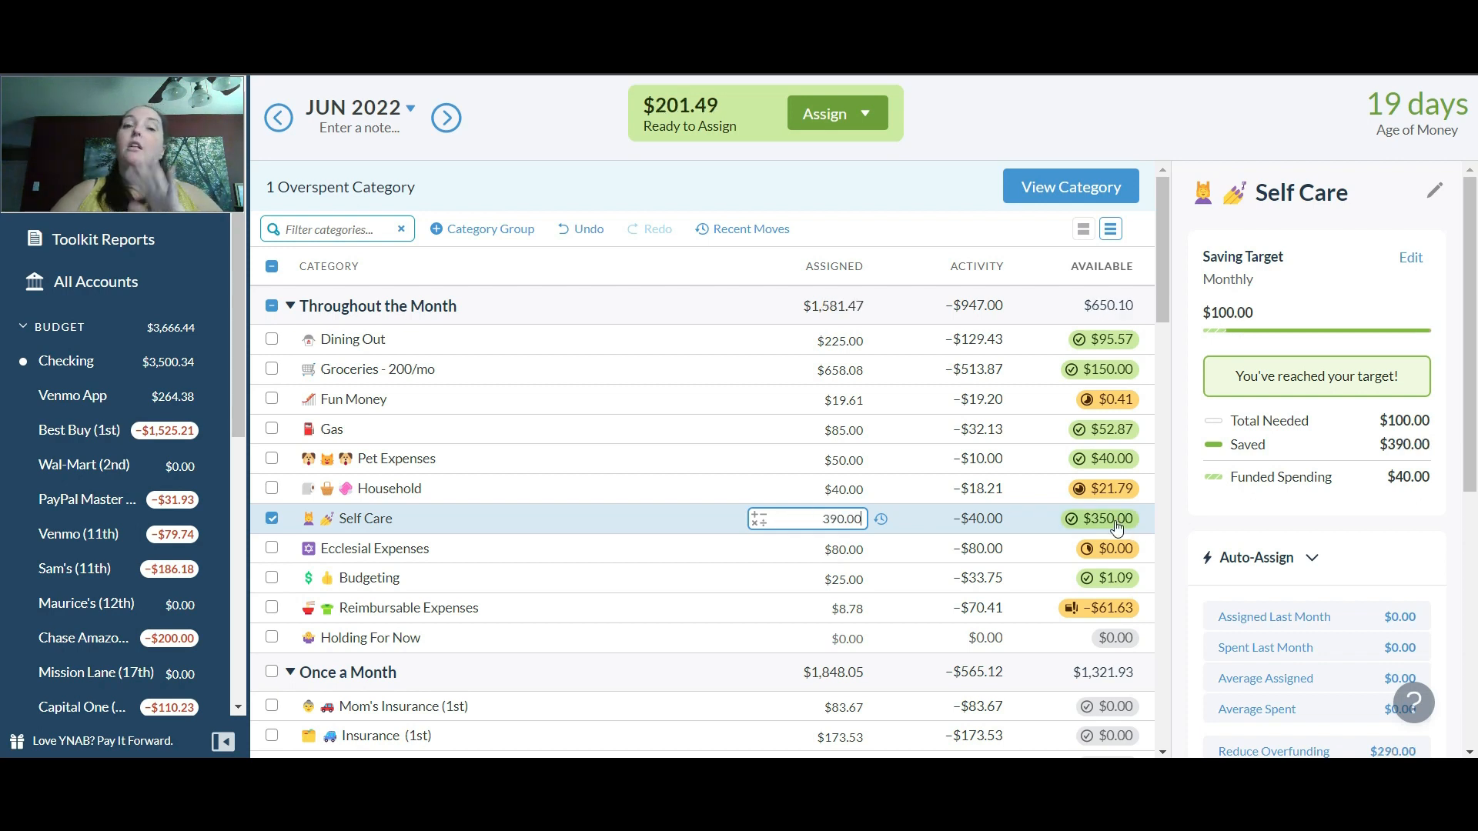
{"action": "mouse_move", "coordinate": [1117, 528]}
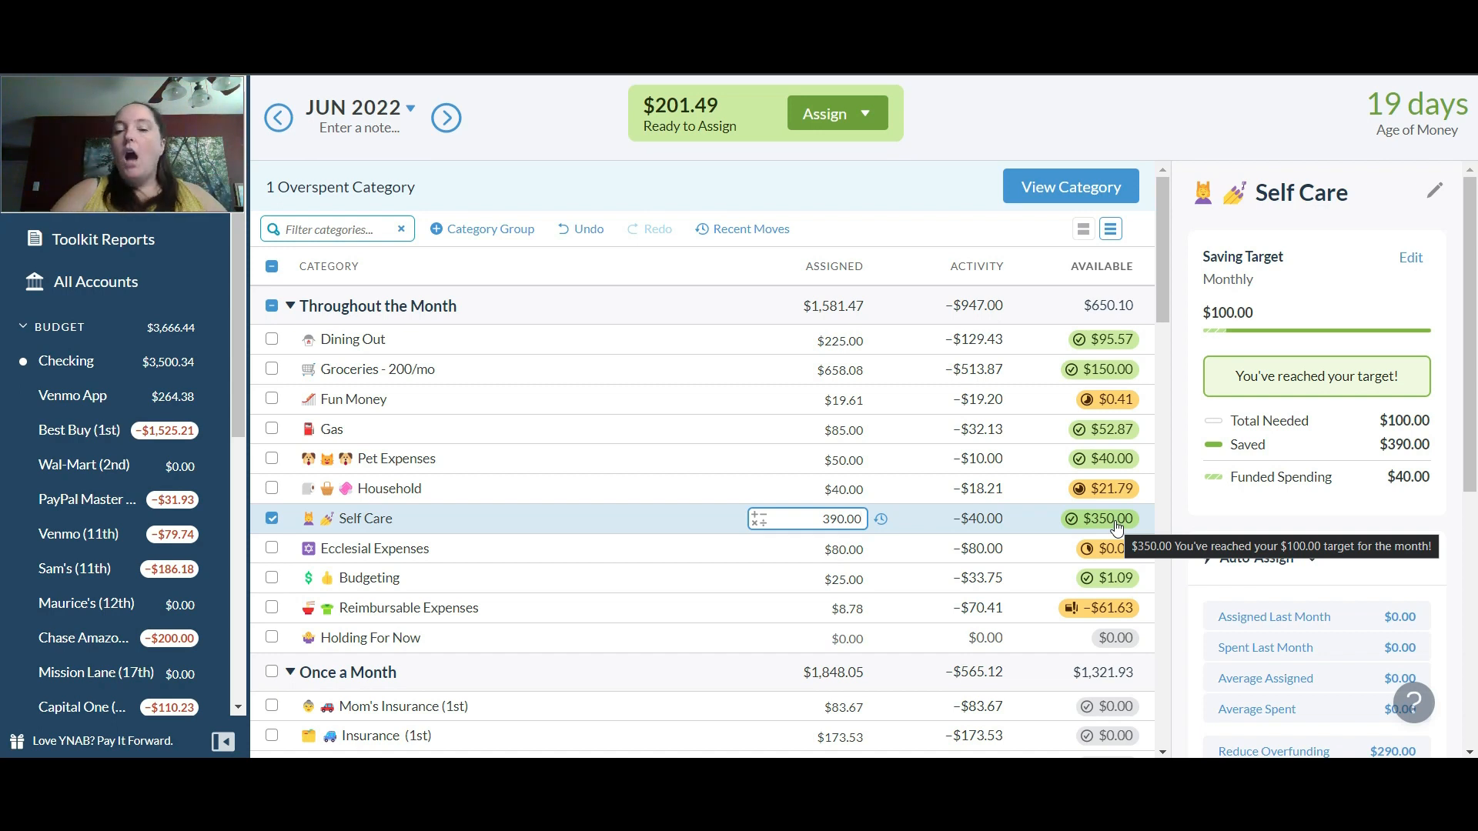
{"action": "left_click", "coordinate": [947, 159]}
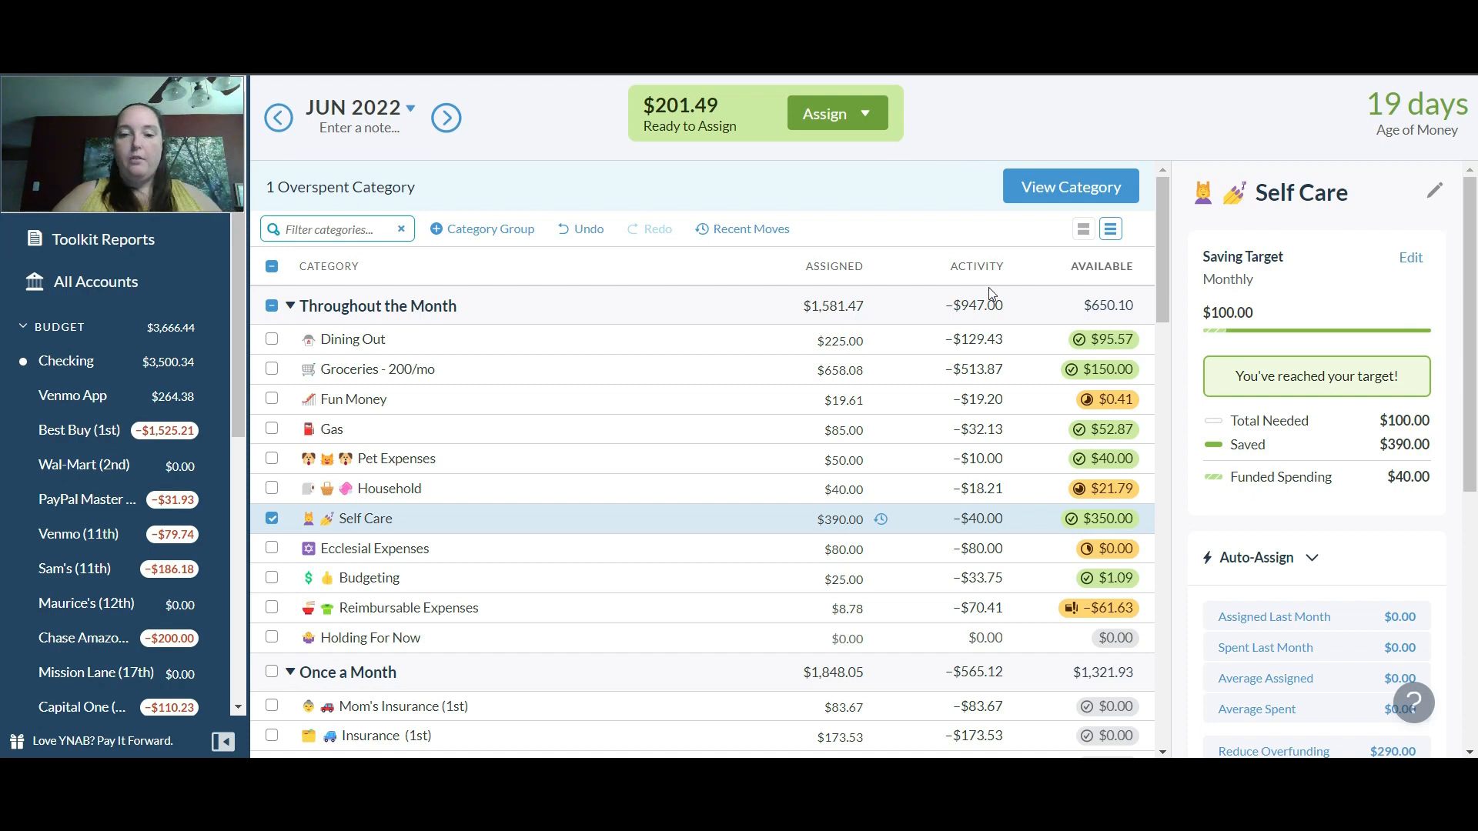
Review the June funding of Ecclesial Expenses, Budgeting and Reimbursable Expenses, then deselect the category
{"action": "left_click", "coordinate": [849, 549]}
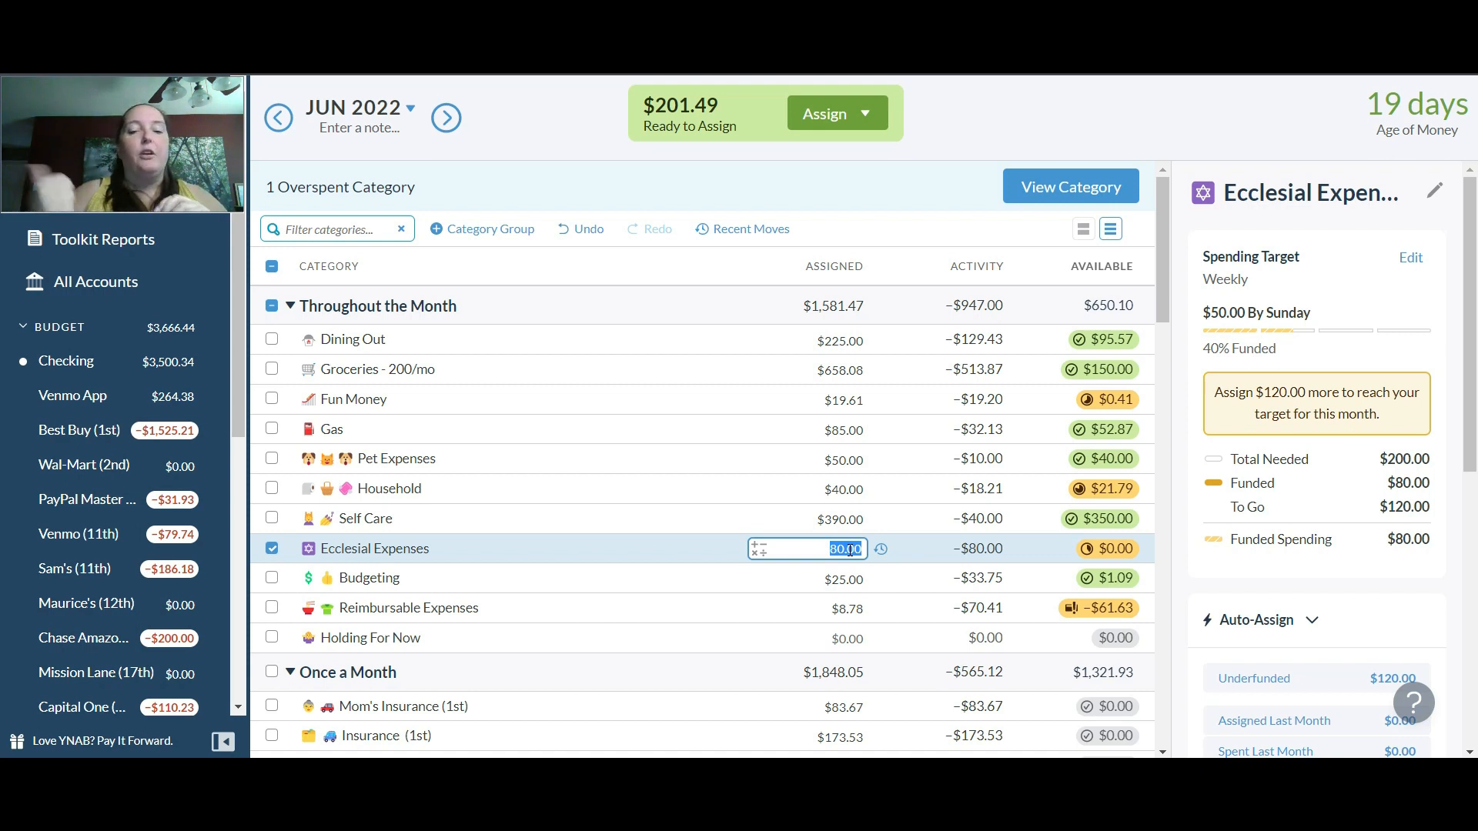
{"action": "left_click", "coordinate": [908, 217]}
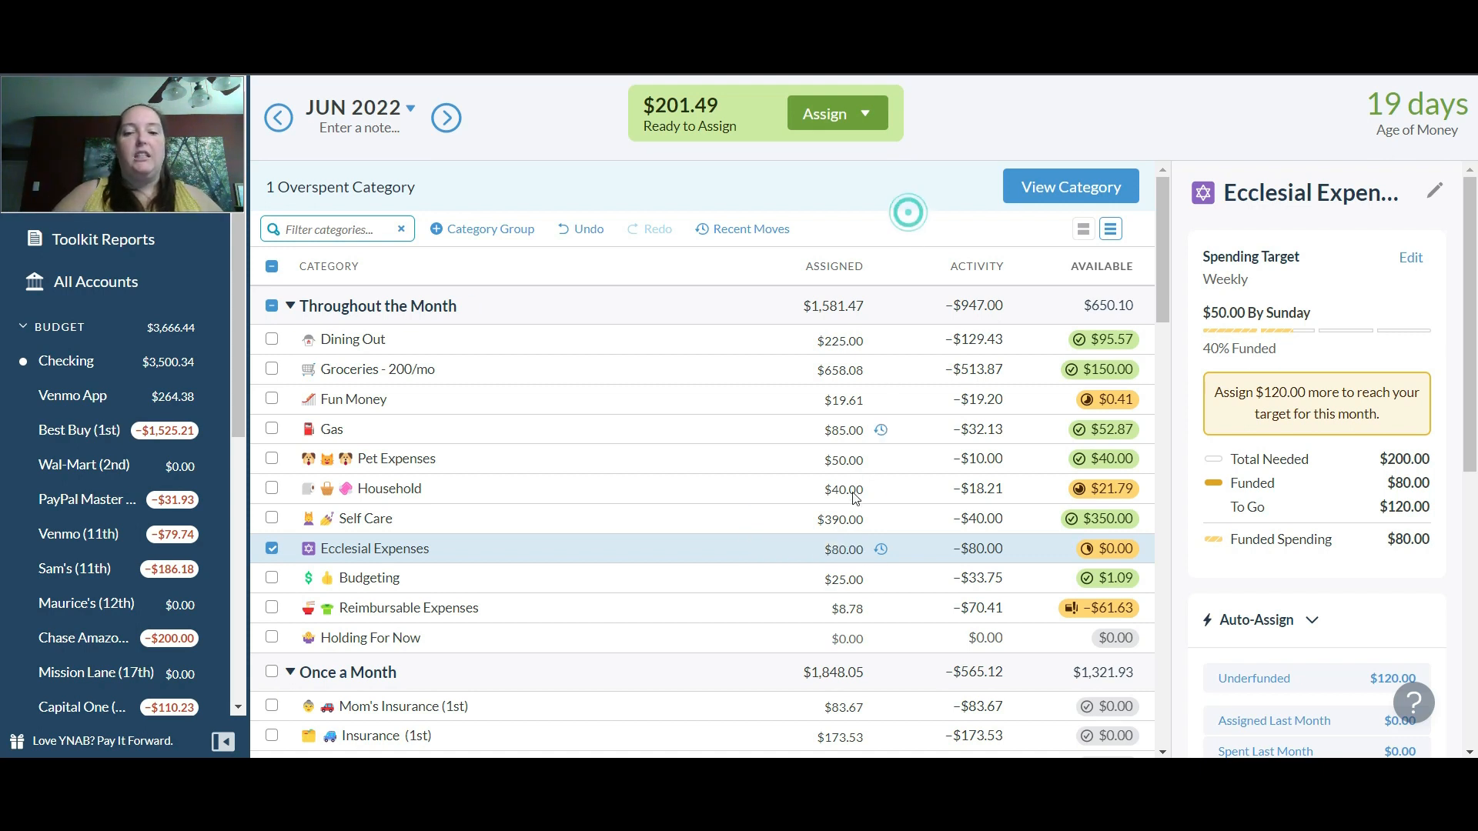
{"action": "left_click", "coordinate": [836, 578]}
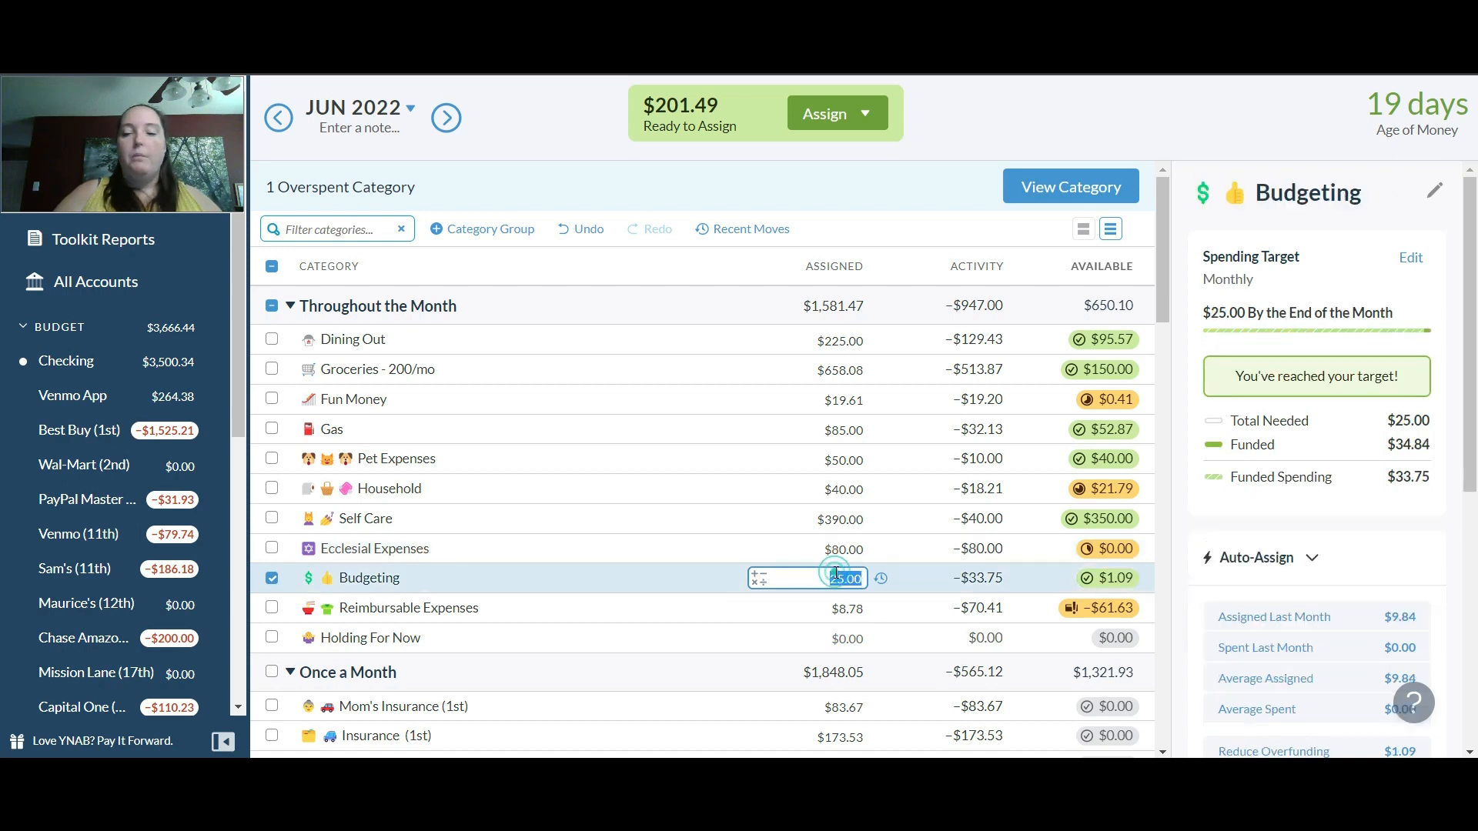
{"action": "left_click", "coordinate": [854, 608]}
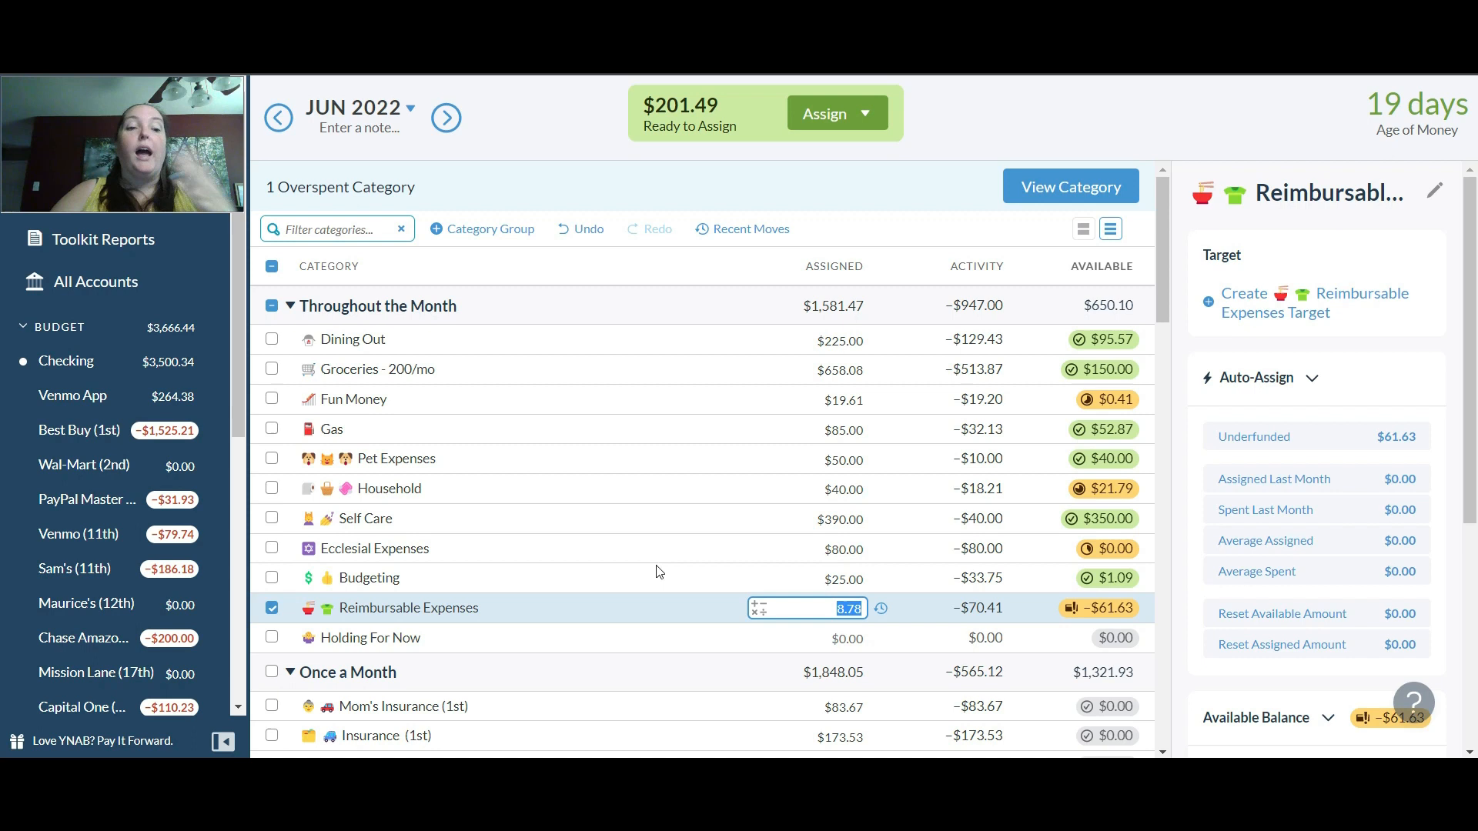
{"action": "left_click", "coordinate": [265, 605]}
{"action": "left_click", "coordinate": [264, 605]}
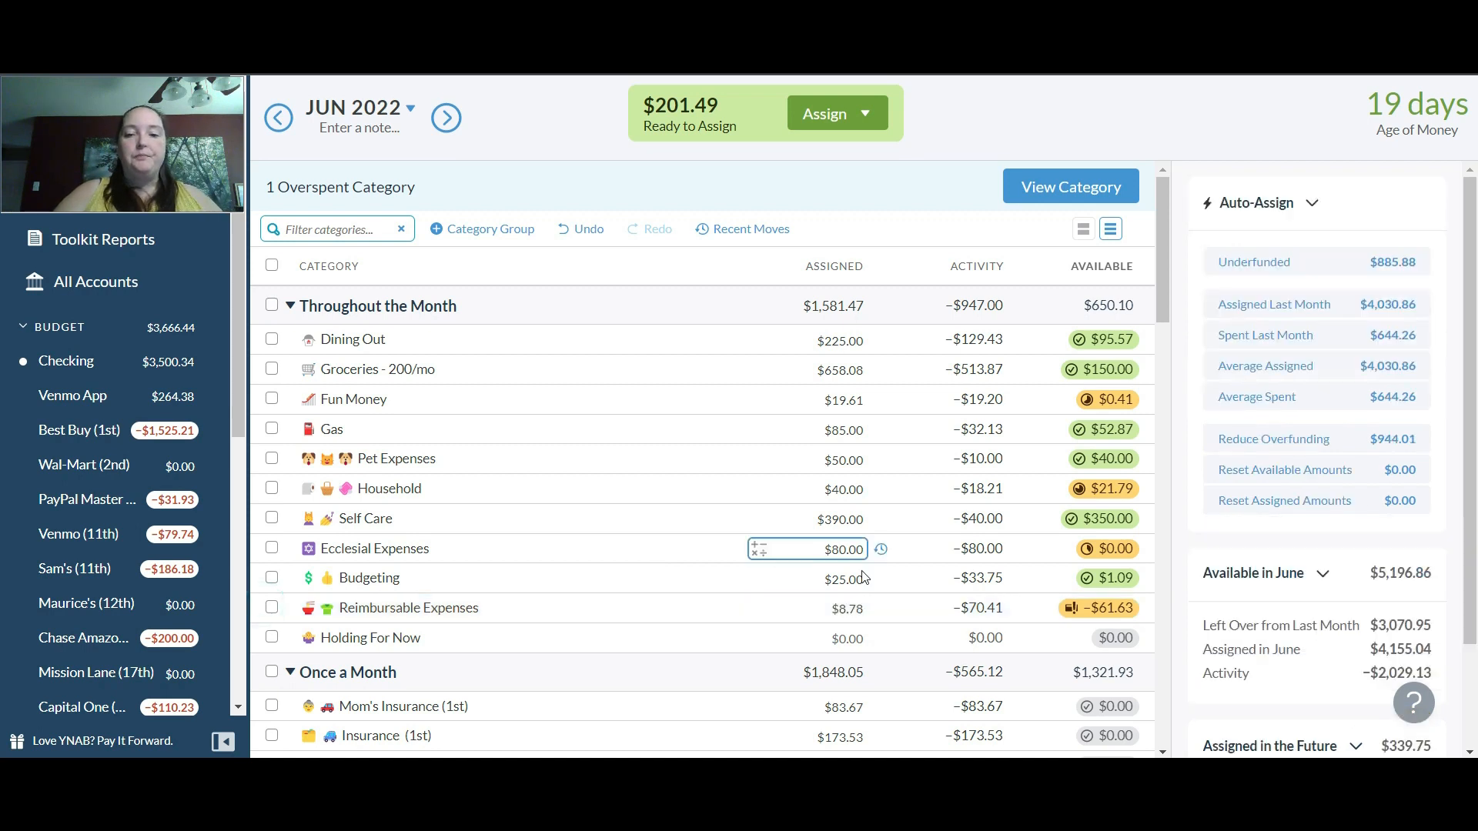
Switch to the July 2022 budget and assign $125 to the Best Buy (1st) credit card payment
{"action": "left_click_drag", "start_coordinate": [1158, 314], "coordinate": [1156, 543]}
{"action": "left_click_drag", "start_coordinate": [1162, 530], "coordinate": [1162, 545]}
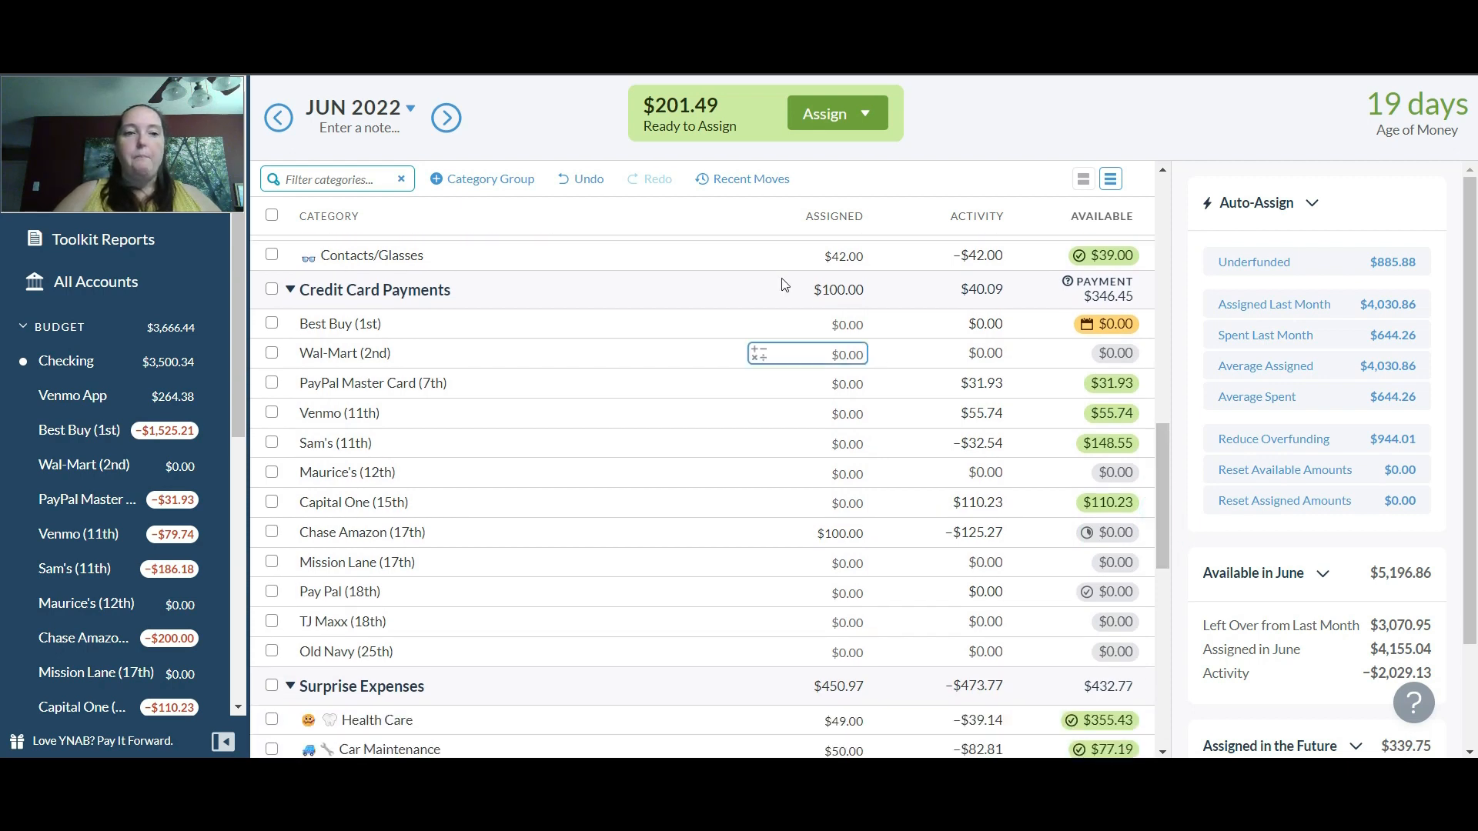
{"action": "left_click", "coordinate": [447, 120]}
{"action": "left_click", "coordinate": [772, 323]}
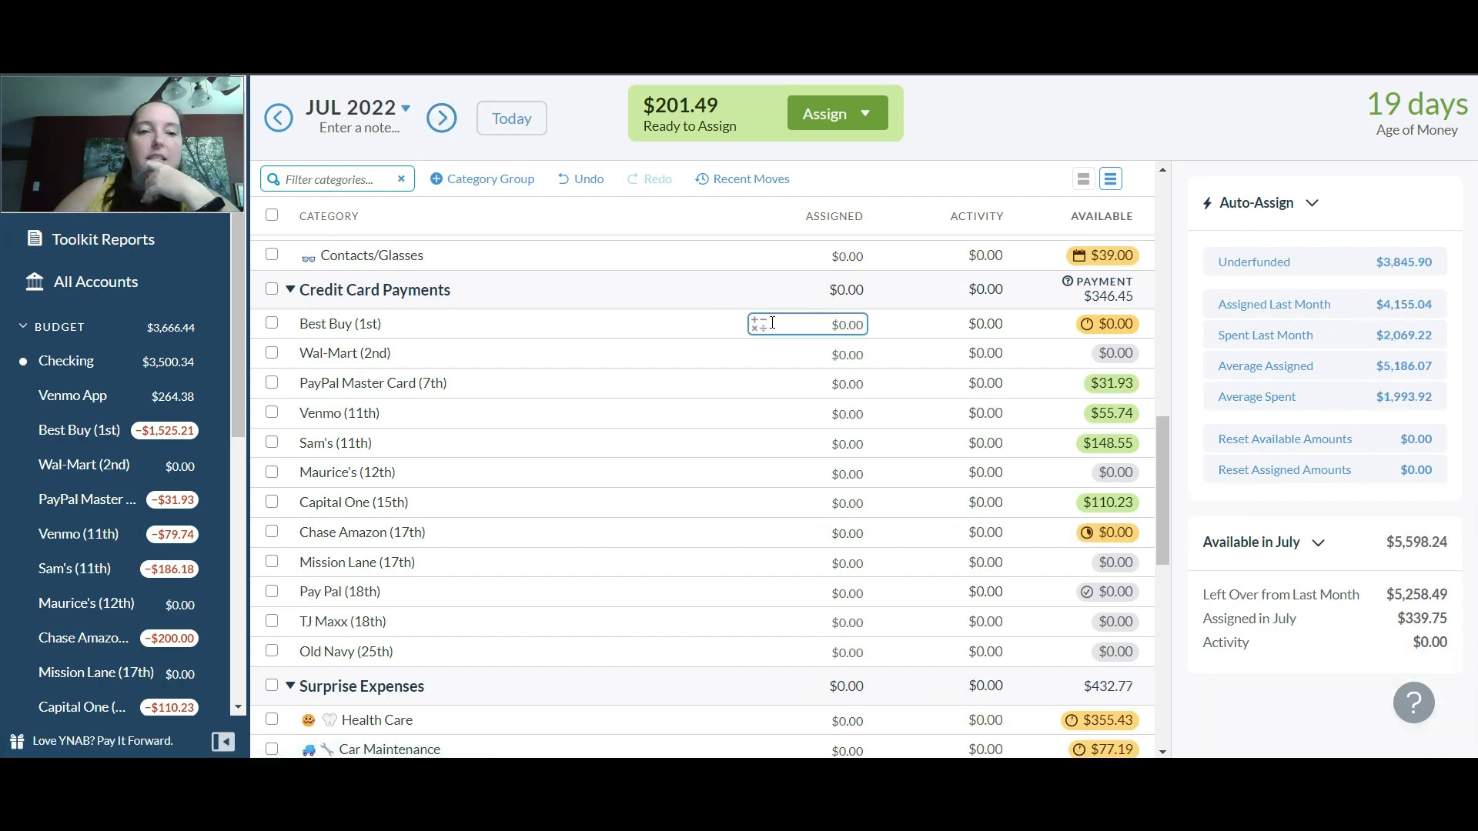
{"action": "left_click", "coordinate": [853, 330]}
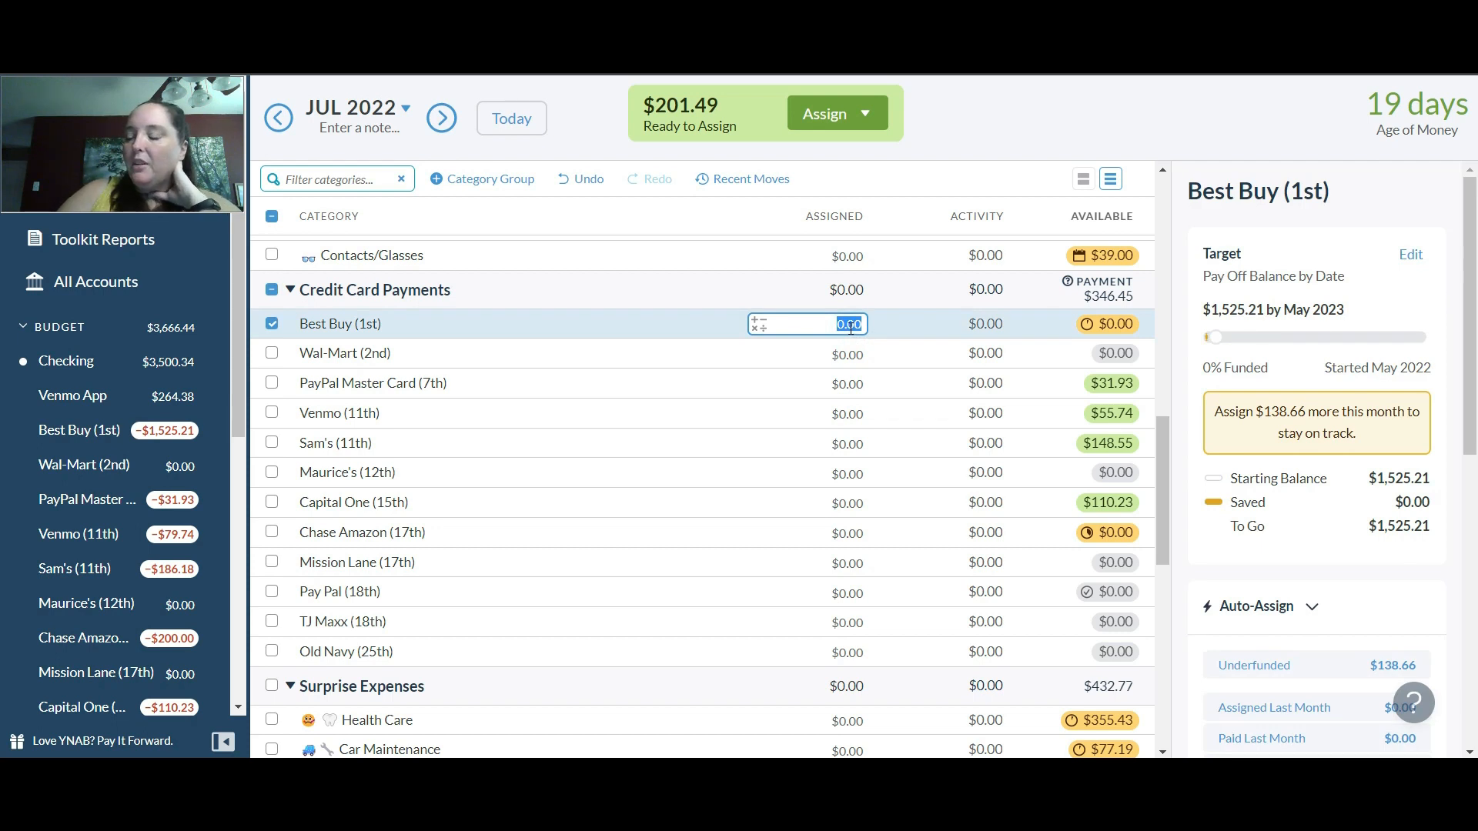
{"action": "type", "text": "125"}
{"action": "key", "text": "Return"}
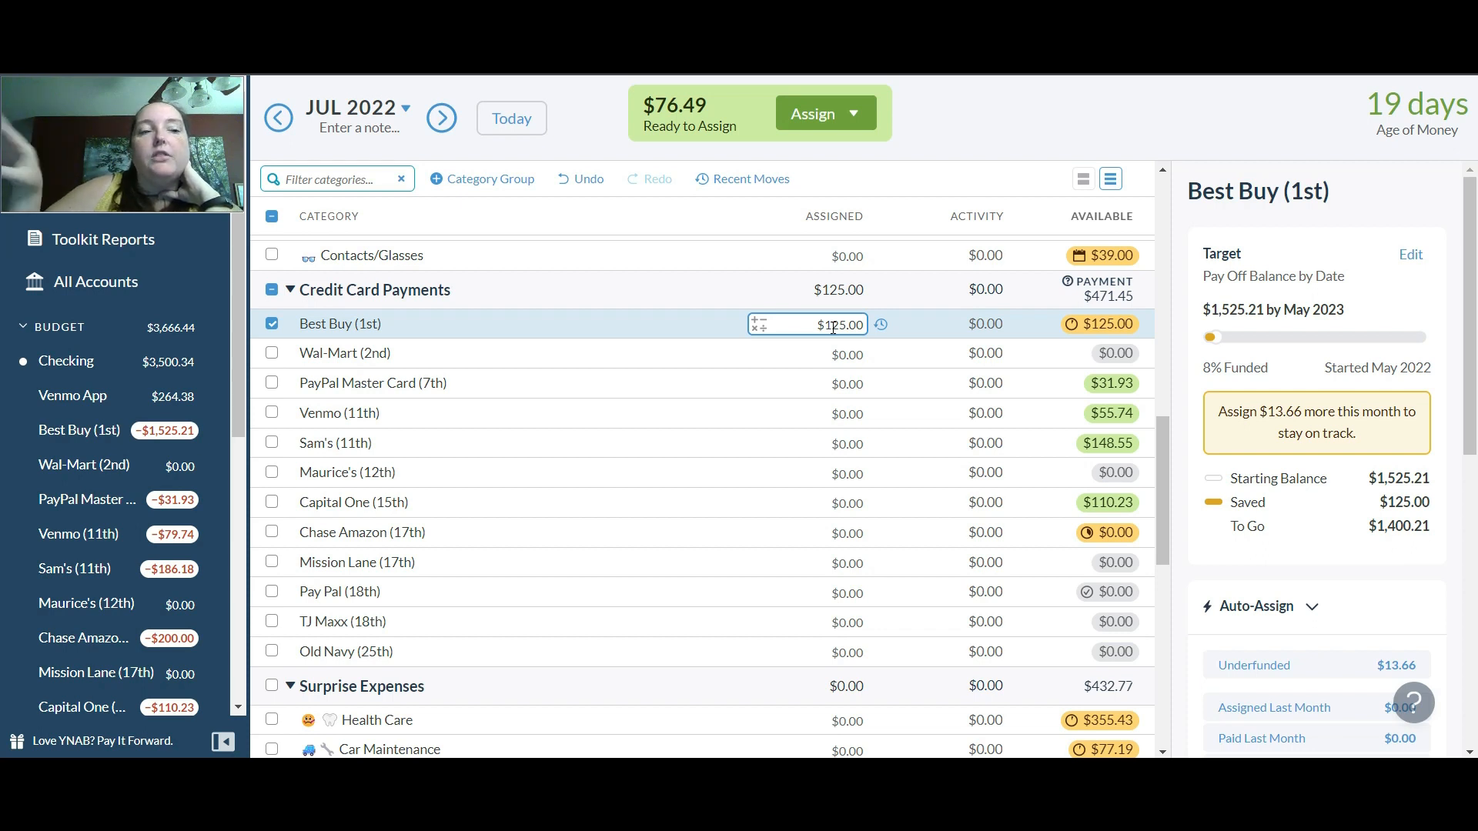
{"action": "left_click", "coordinate": [1020, 125]}
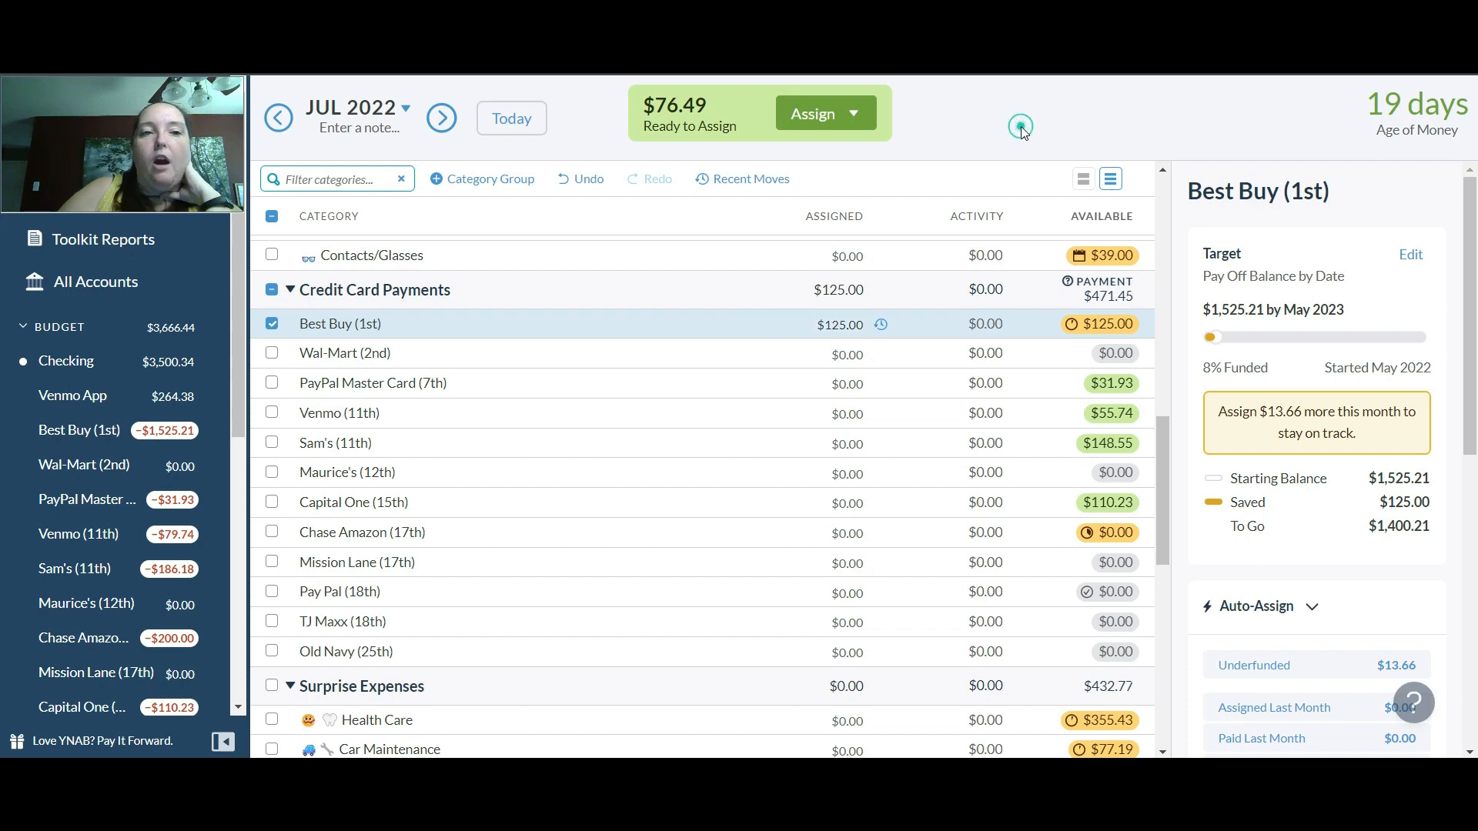
Return to the June 2022 budget and add $53 to the amount already assigned to 52 Week Challenge
{"action": "left_click", "coordinate": [278, 119]}
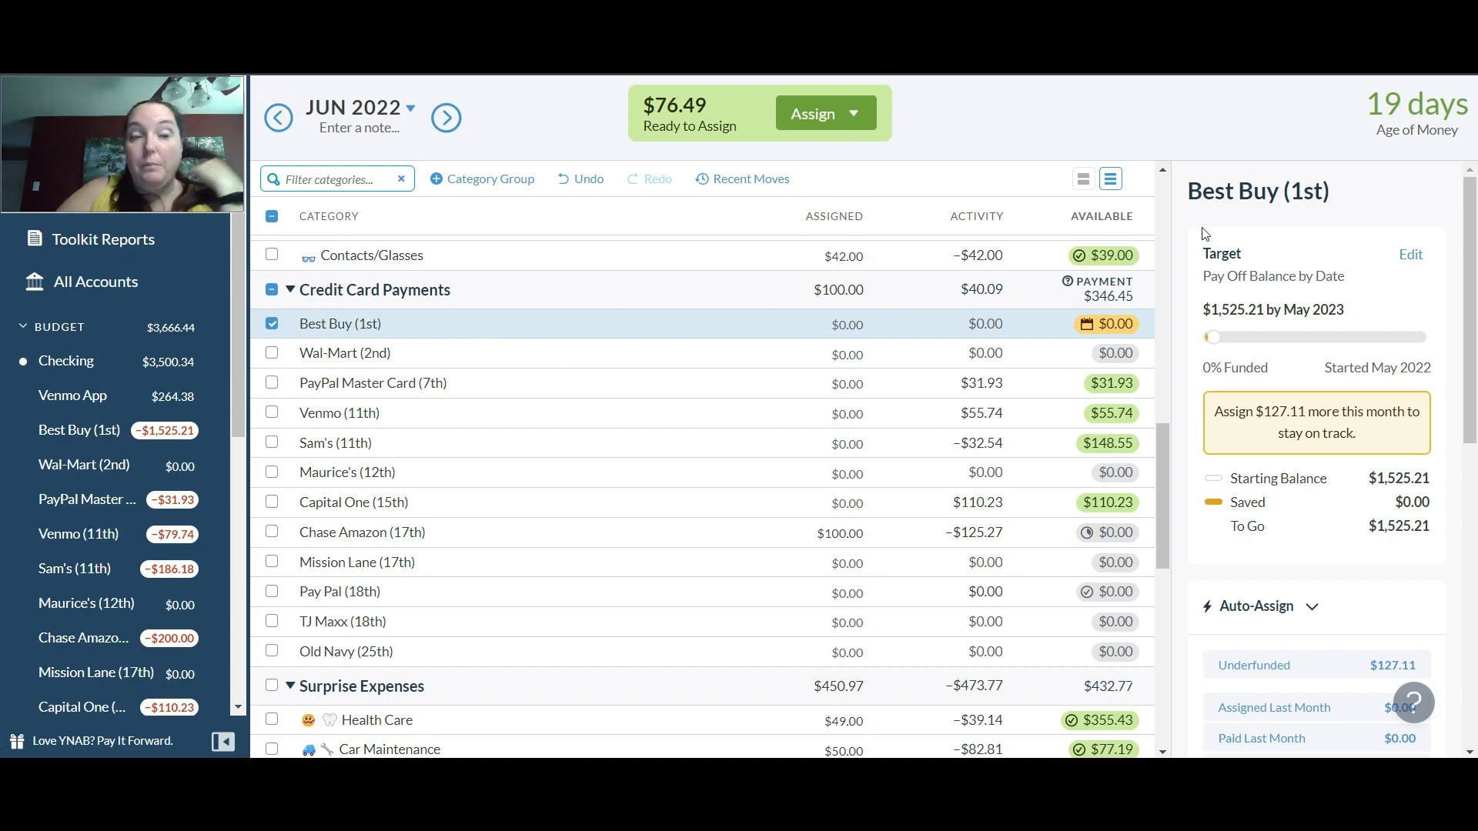
{"action": "left_click_drag", "start_coordinate": [1161, 447], "coordinate": [1162, 655]}
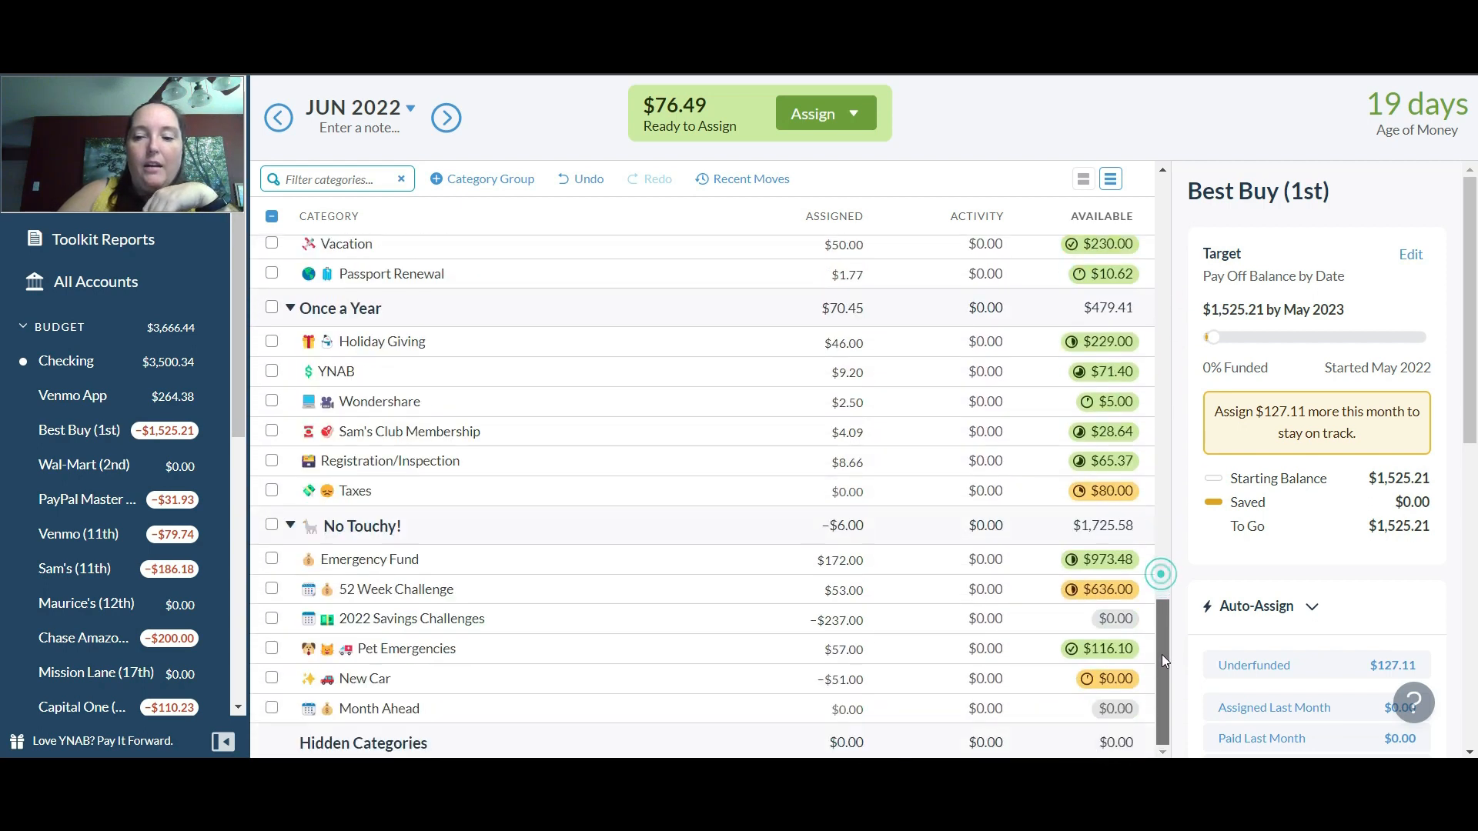
{"action": "left_click", "coordinate": [1098, 595]}
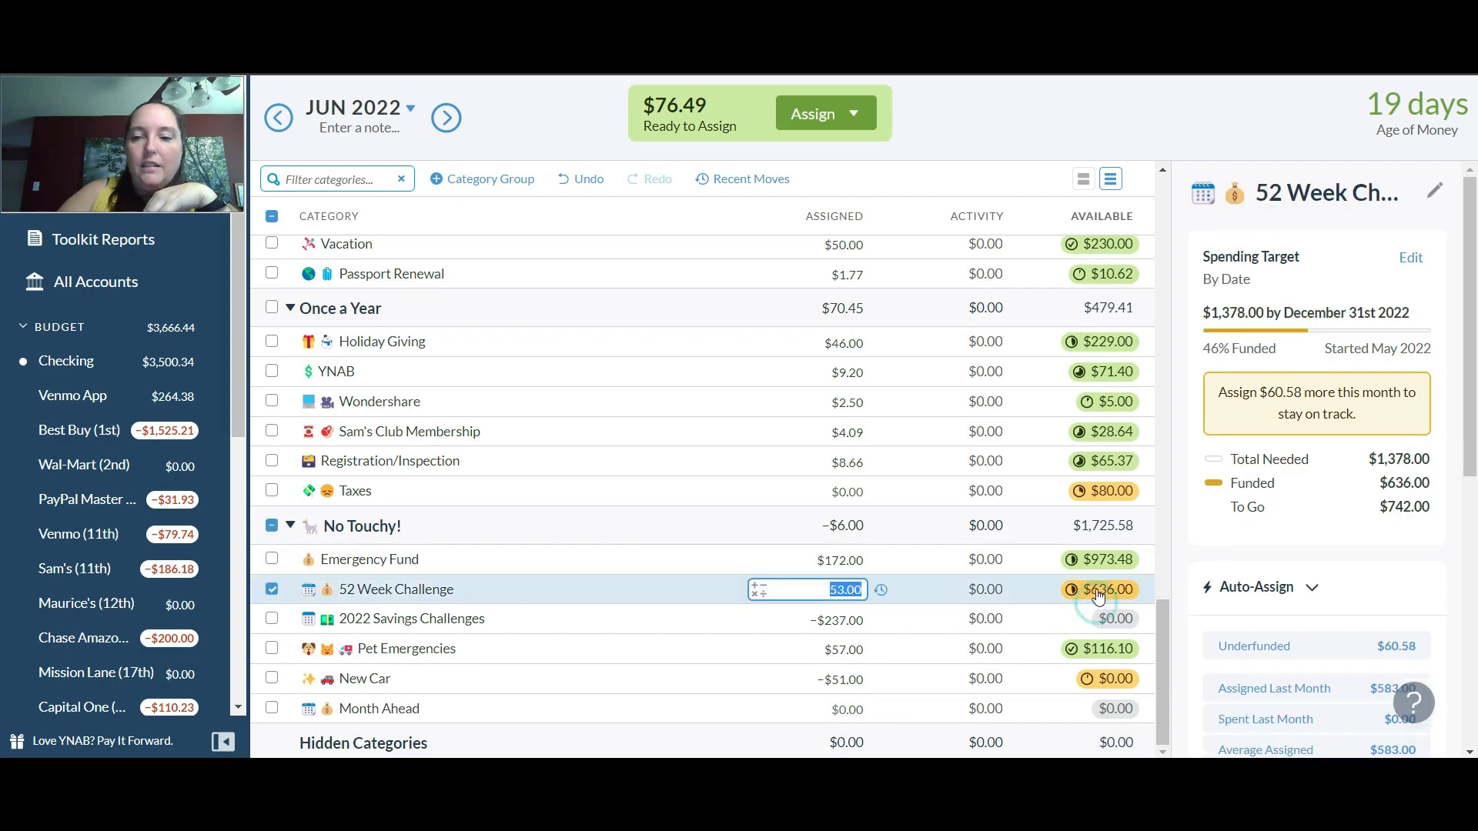
{"action": "type", "text": "+53"}
{"action": "key", "text": "Return"}
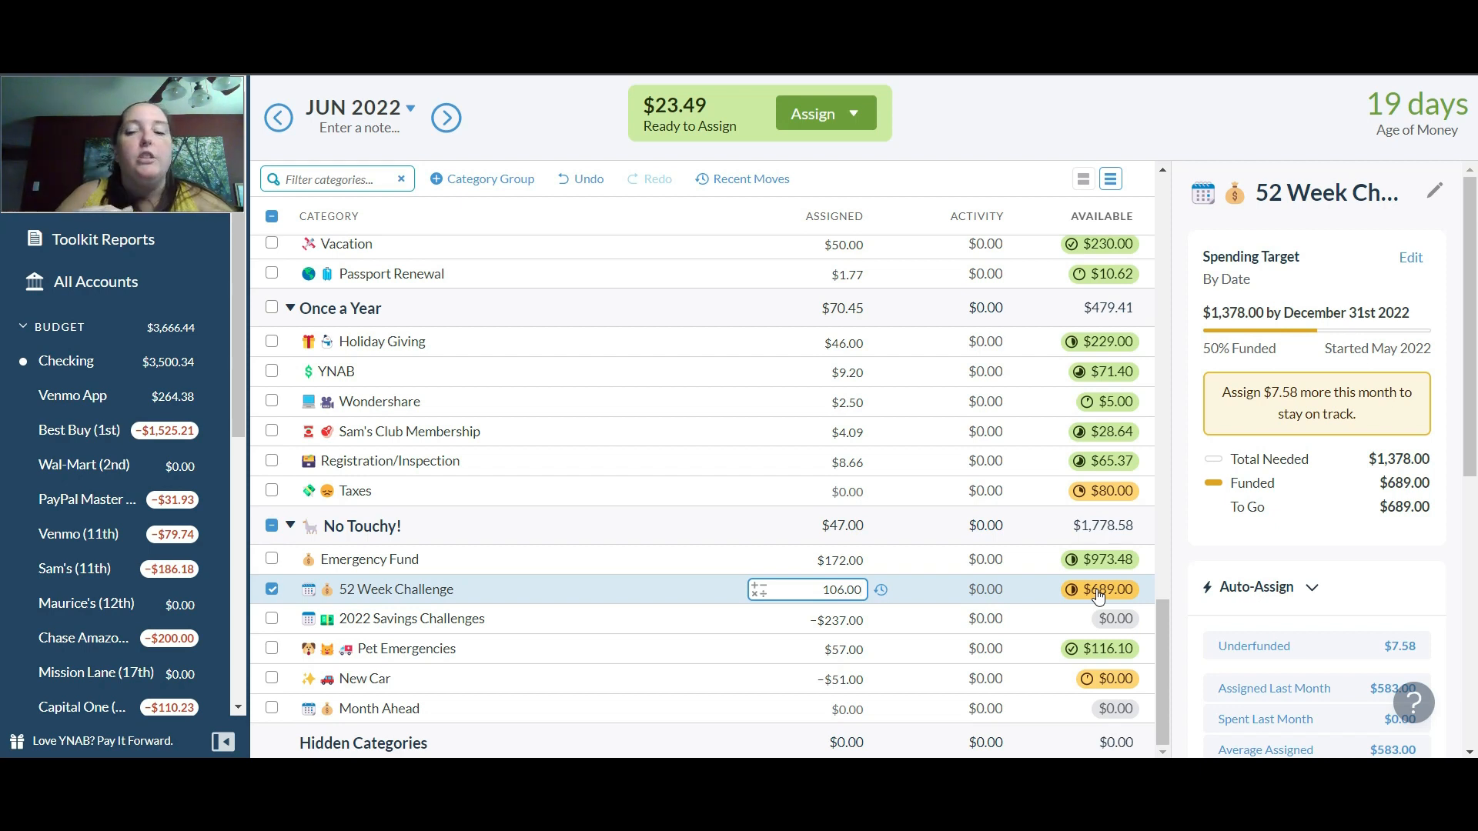
{"action": "left_click", "coordinate": [1184, 576]}
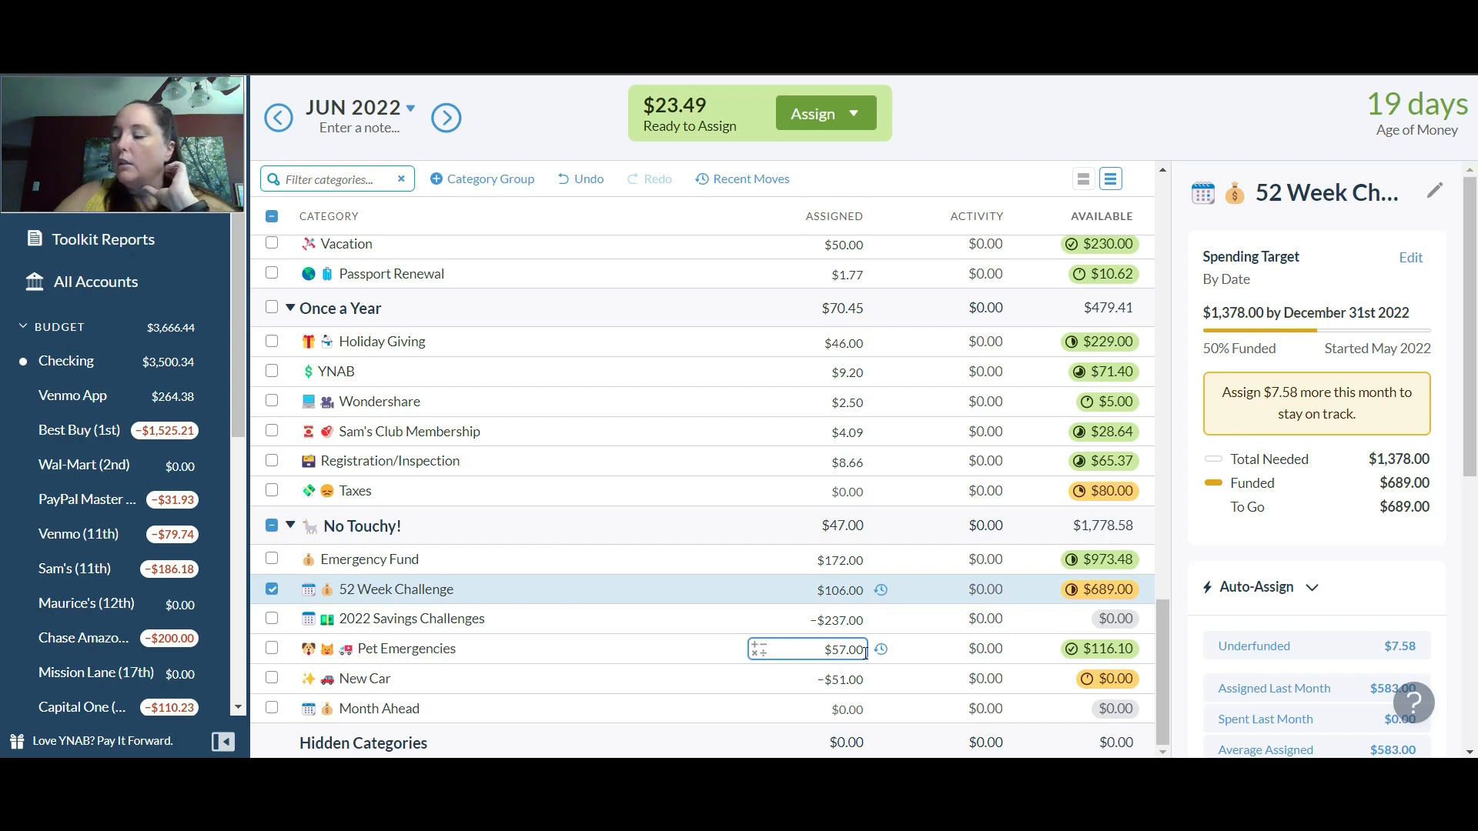
Assign $20 to the Taxes category in the Once a Year group for June 2022
{"action": "left_click", "coordinate": [840, 490]}
{"action": "type", "text": "20"}
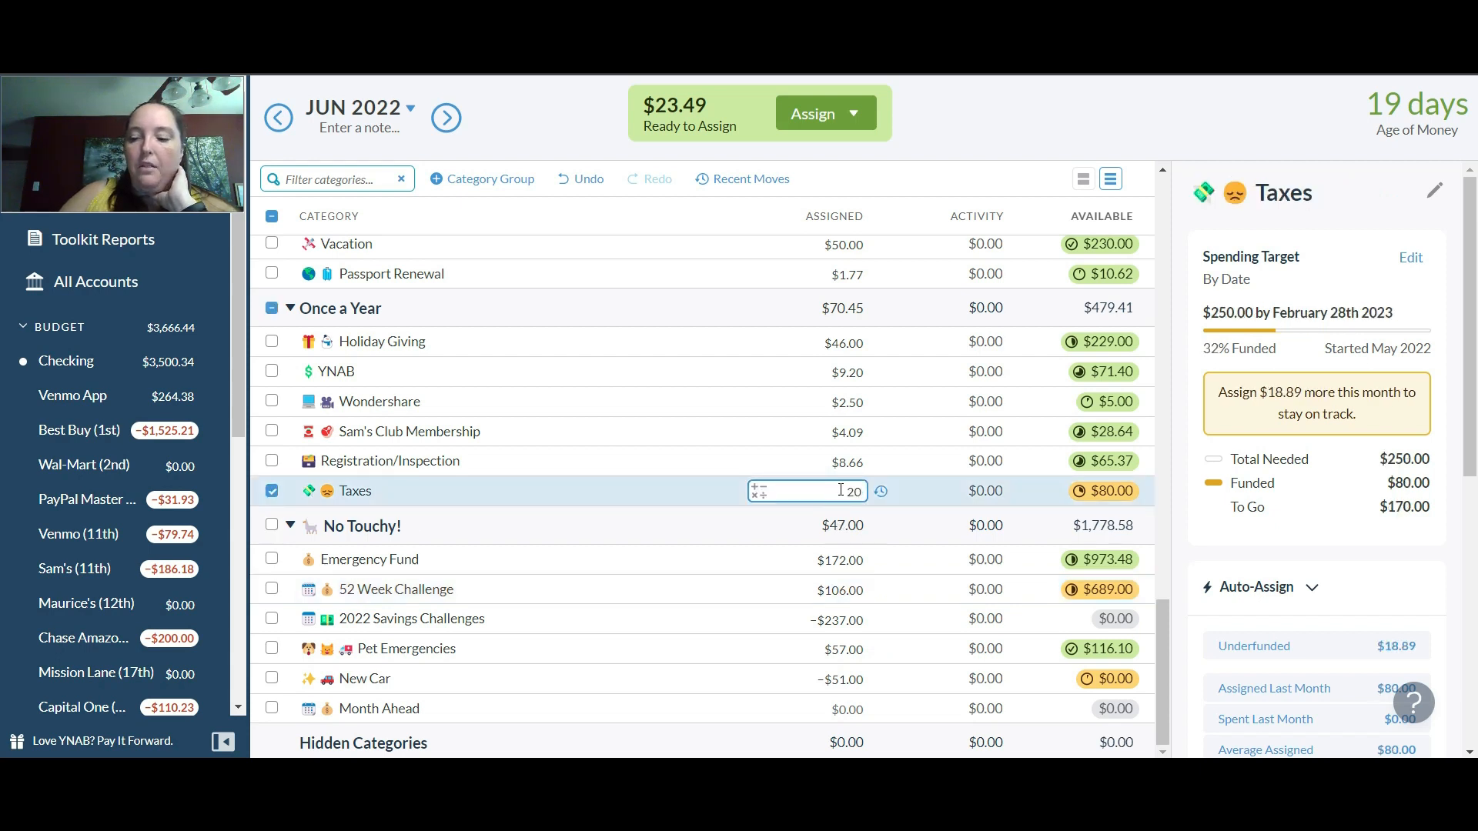
{"action": "key", "text": "Return"}
{"action": "left_click", "coordinate": [840, 490]}
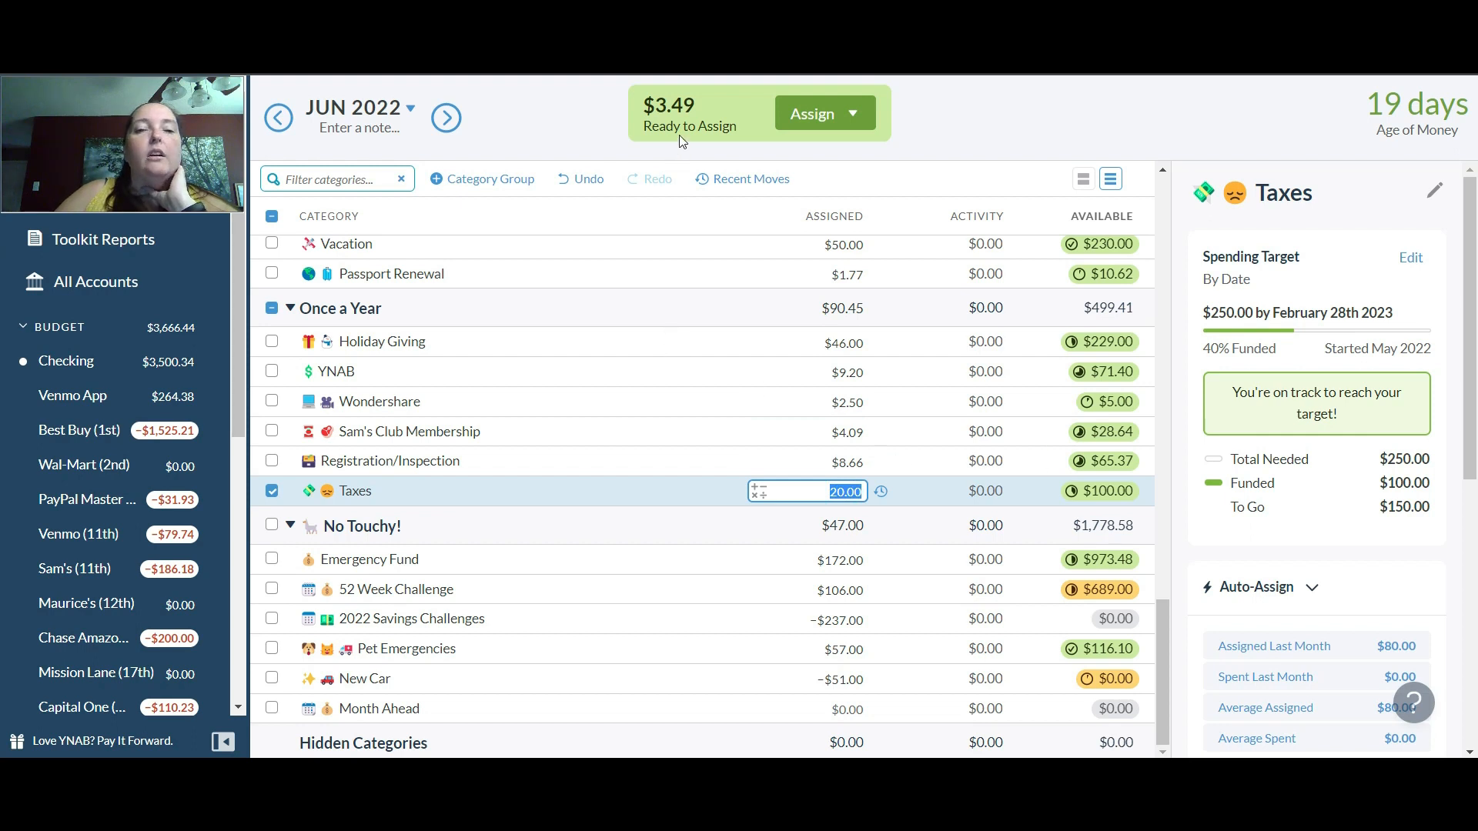
Add $3 to the amount already assigned to Rent/Phone/Propane/Electric (EOM) for June 2022
{"action": "left_click_drag", "start_coordinate": [1166, 620], "coordinate": [1208, 337]}
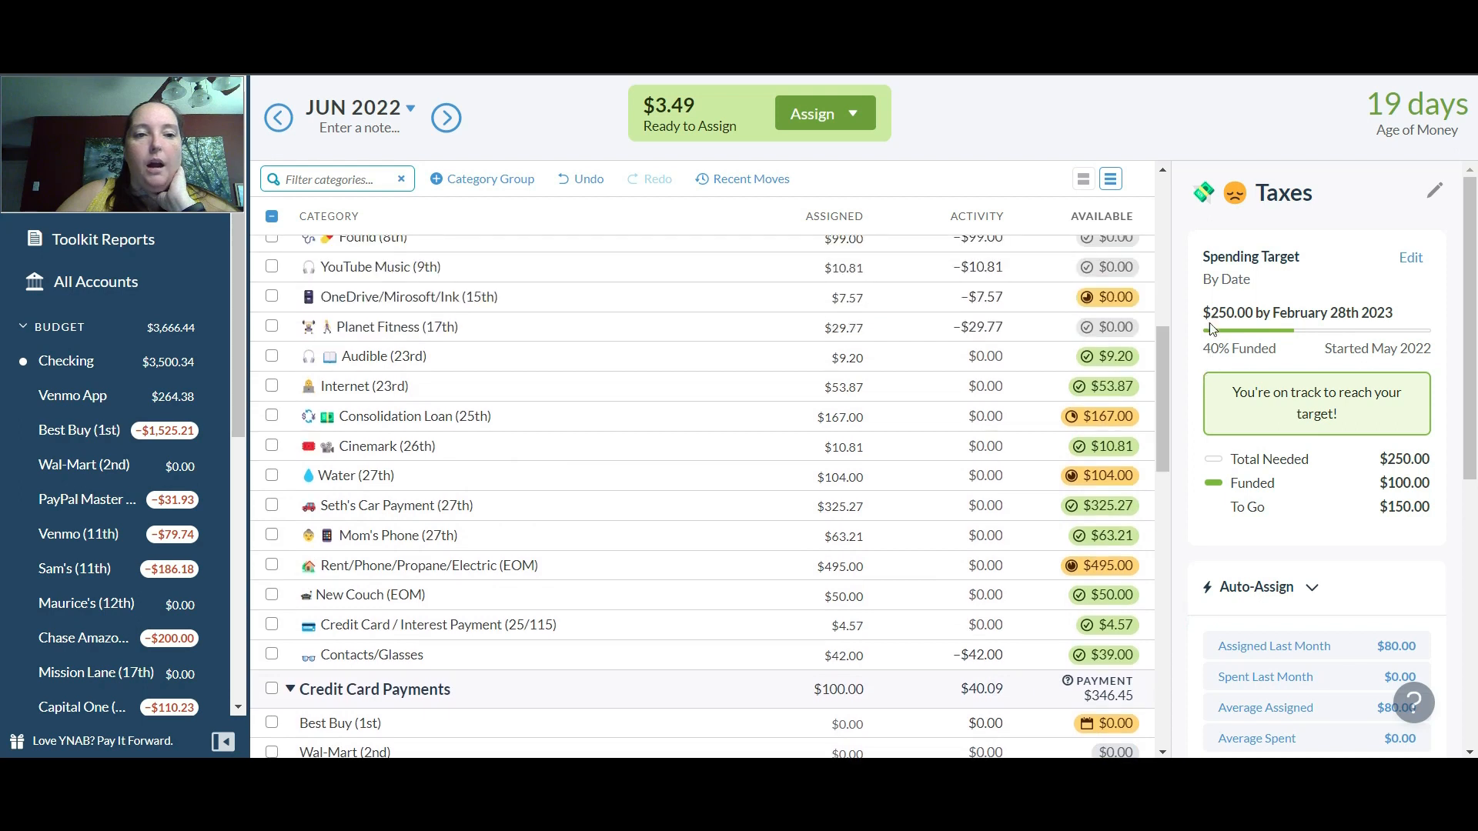
{"action": "left_click_drag", "start_coordinate": [1161, 408], "coordinate": [1158, 578]}
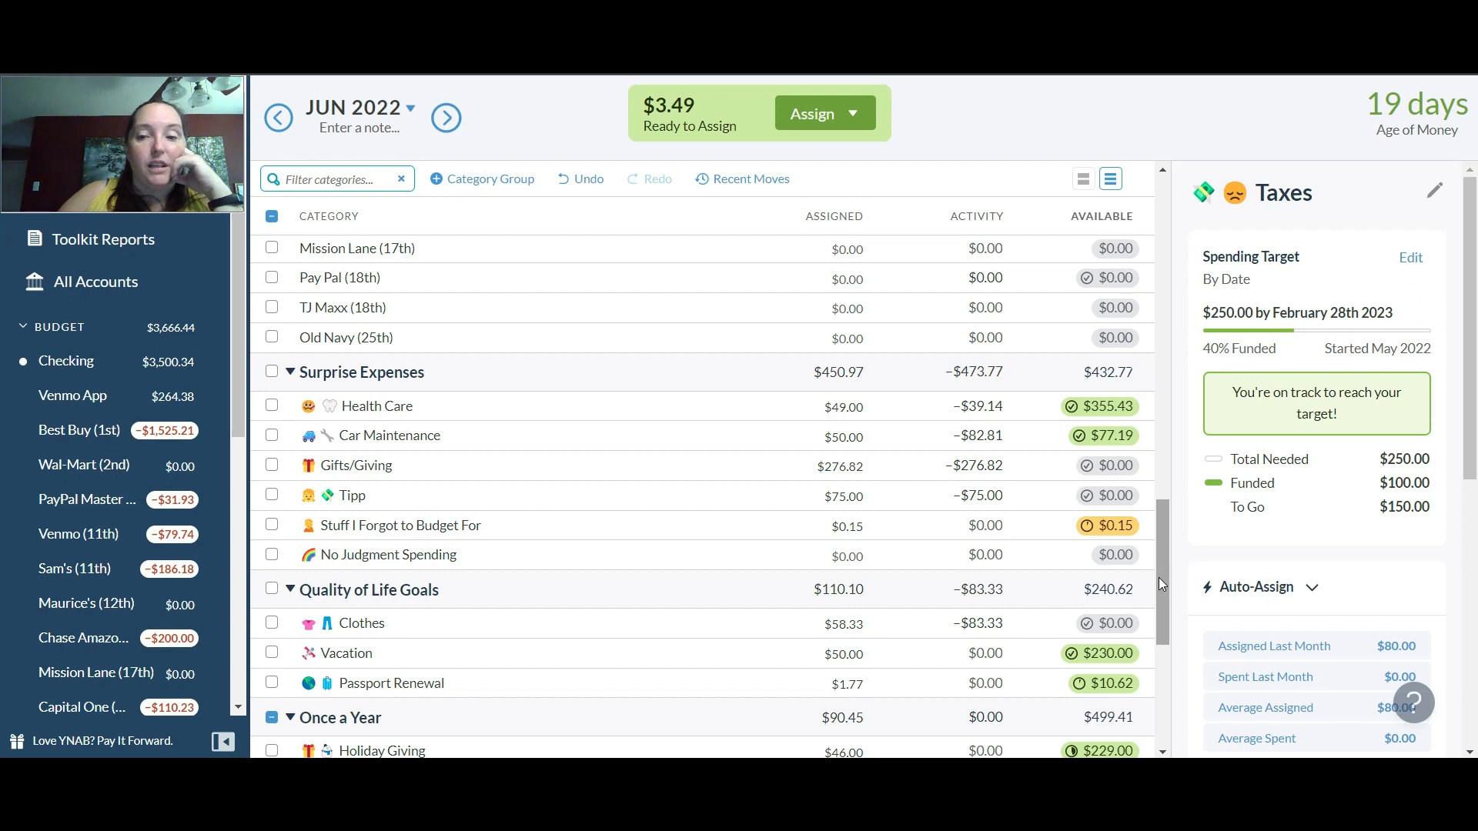
{"action": "left_click_drag", "start_coordinate": [1156, 579], "coordinate": [1155, 451]}
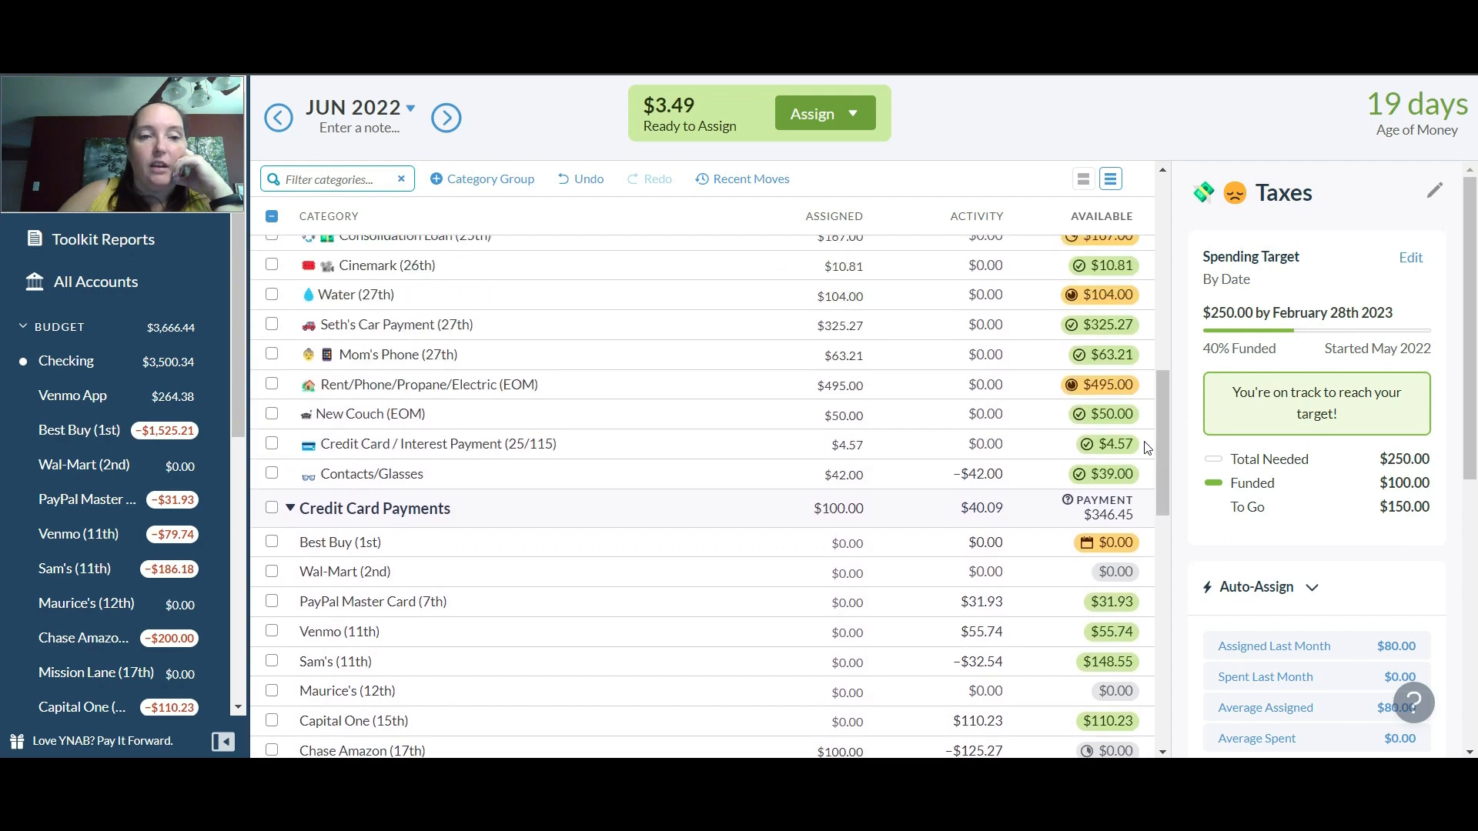
{"action": "left_click", "coordinate": [836, 383]}
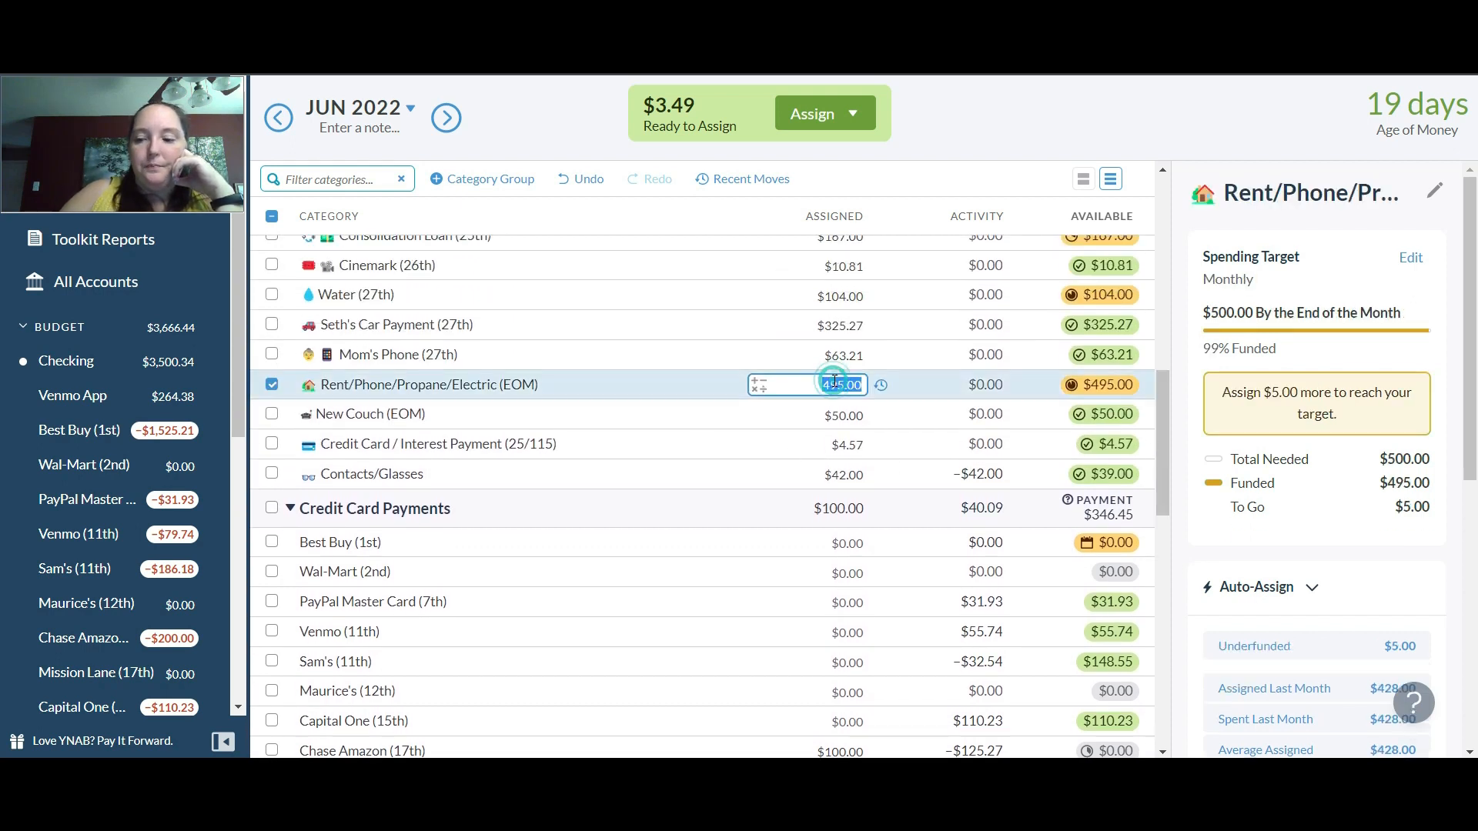
{"action": "type", "text": "+3"}
{"action": "key", "text": "Return"}
{"action": "type", "text": "49"}
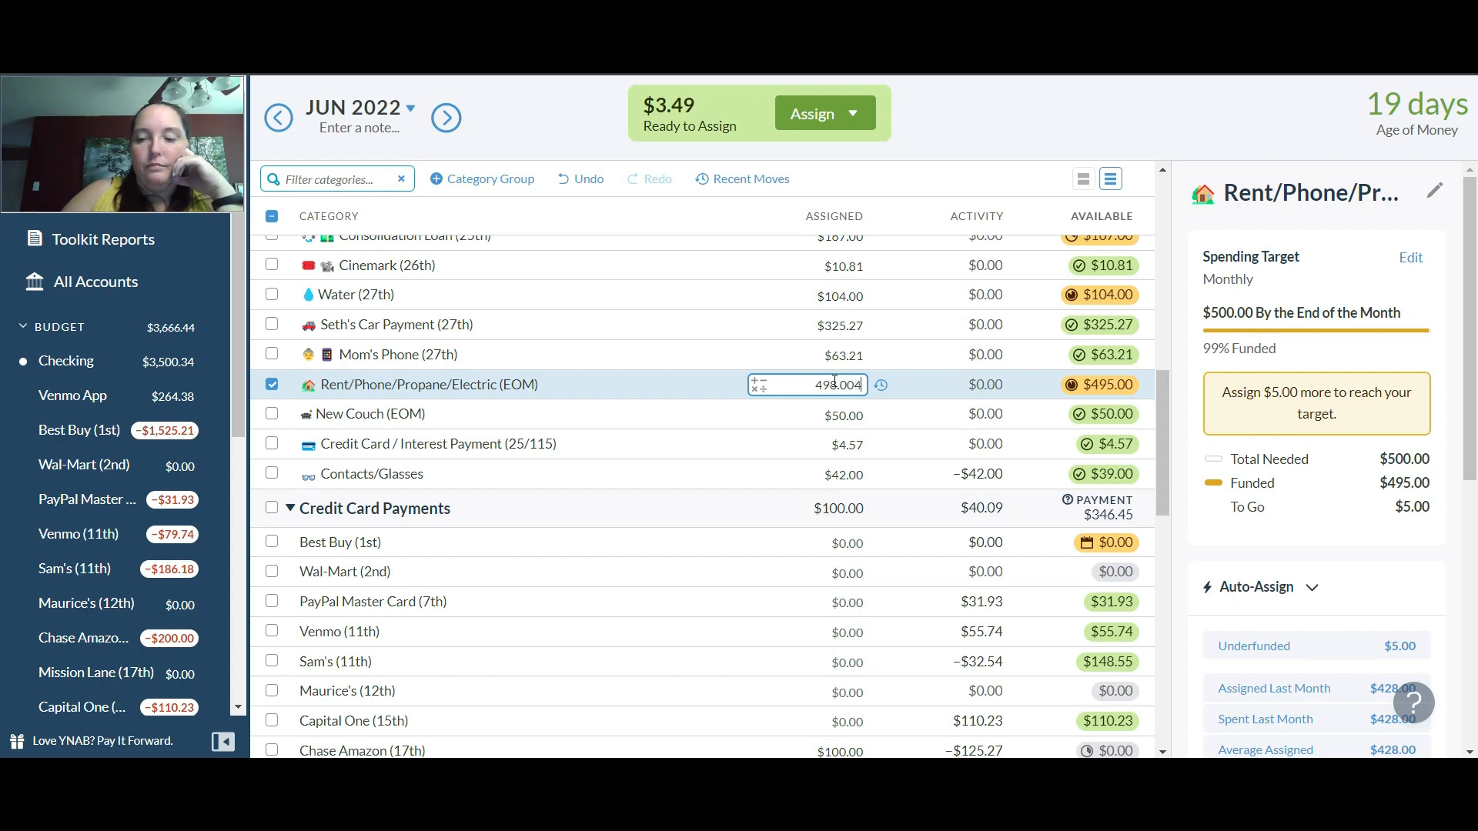
{"action": "key", "text": "BackSpace"}
{"action": "key", "text": "BackSpace"}
{"action": "key", "text": "BackSpace"}
{"action": "type", "text": "0"}
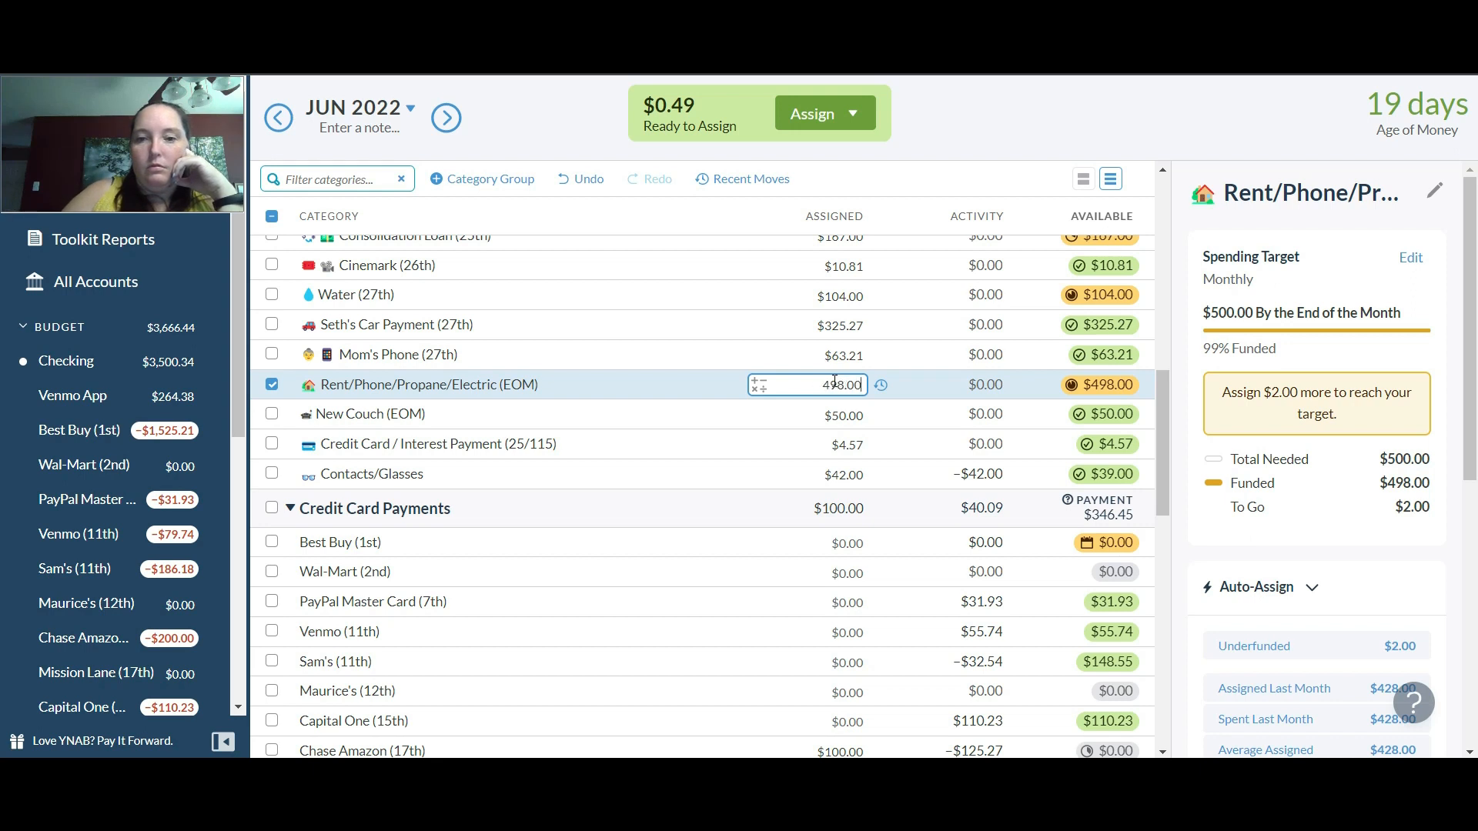
Try adding another $3 to Rent/Phone/Propane/Electric (EOM), and undo the last two assignment changes
{"action": "type", "text": "+"}
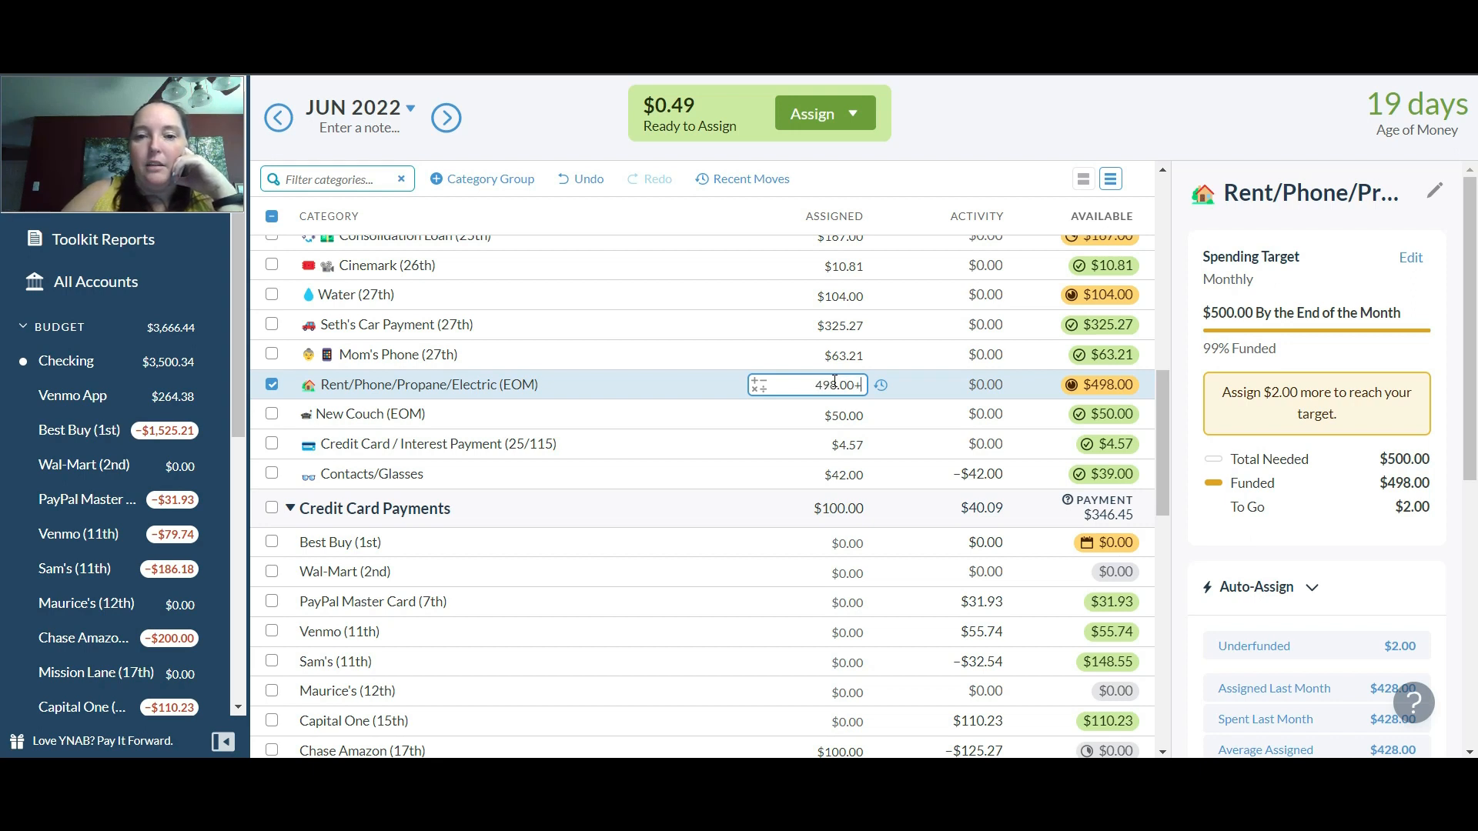
{"action": "type", "text": "3"}
{"action": "key", "text": "Return"}
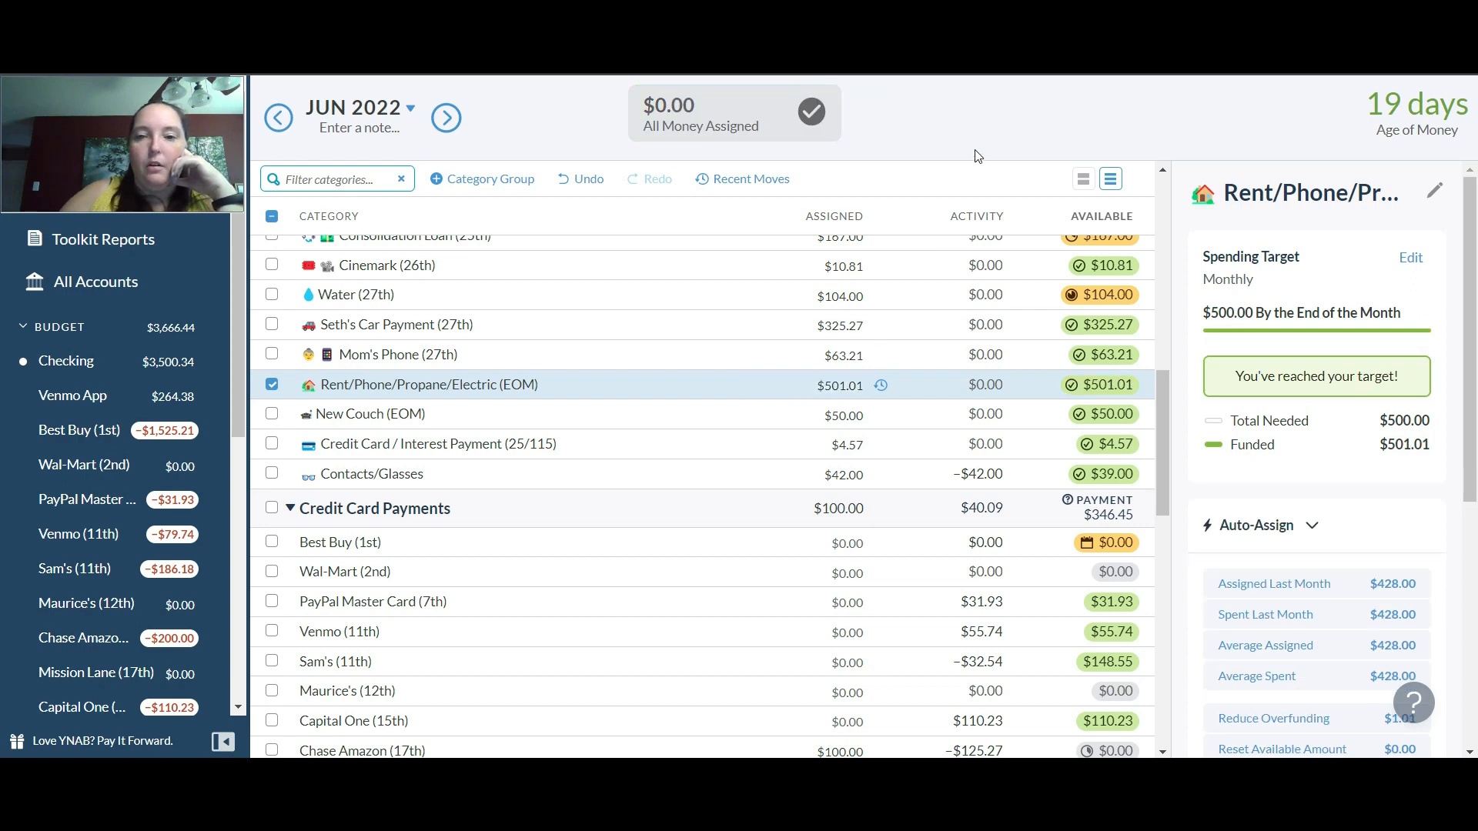
{"action": "left_click", "coordinate": [841, 384]}
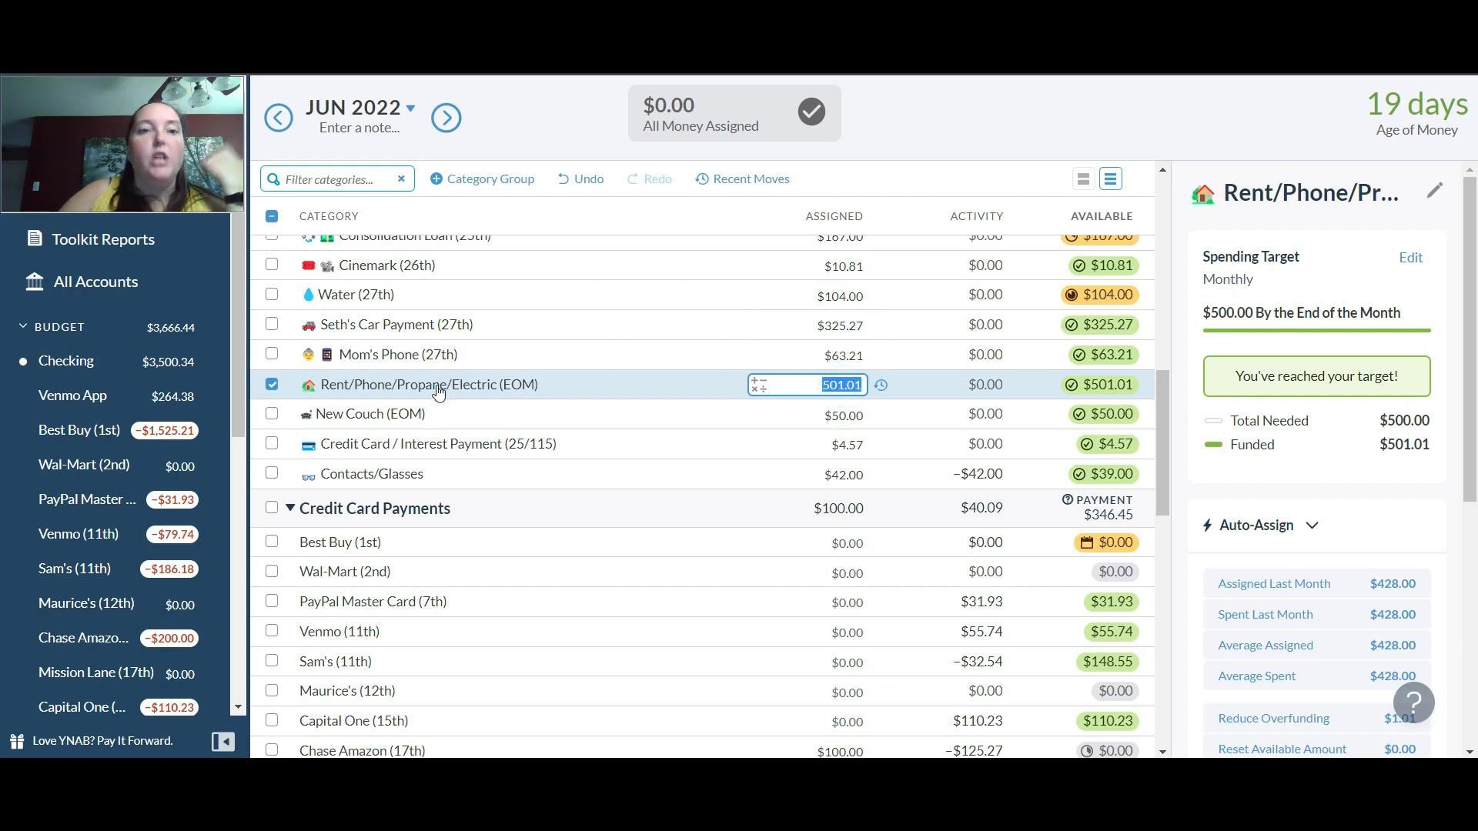
{"action": "left_click", "coordinate": [585, 182]}
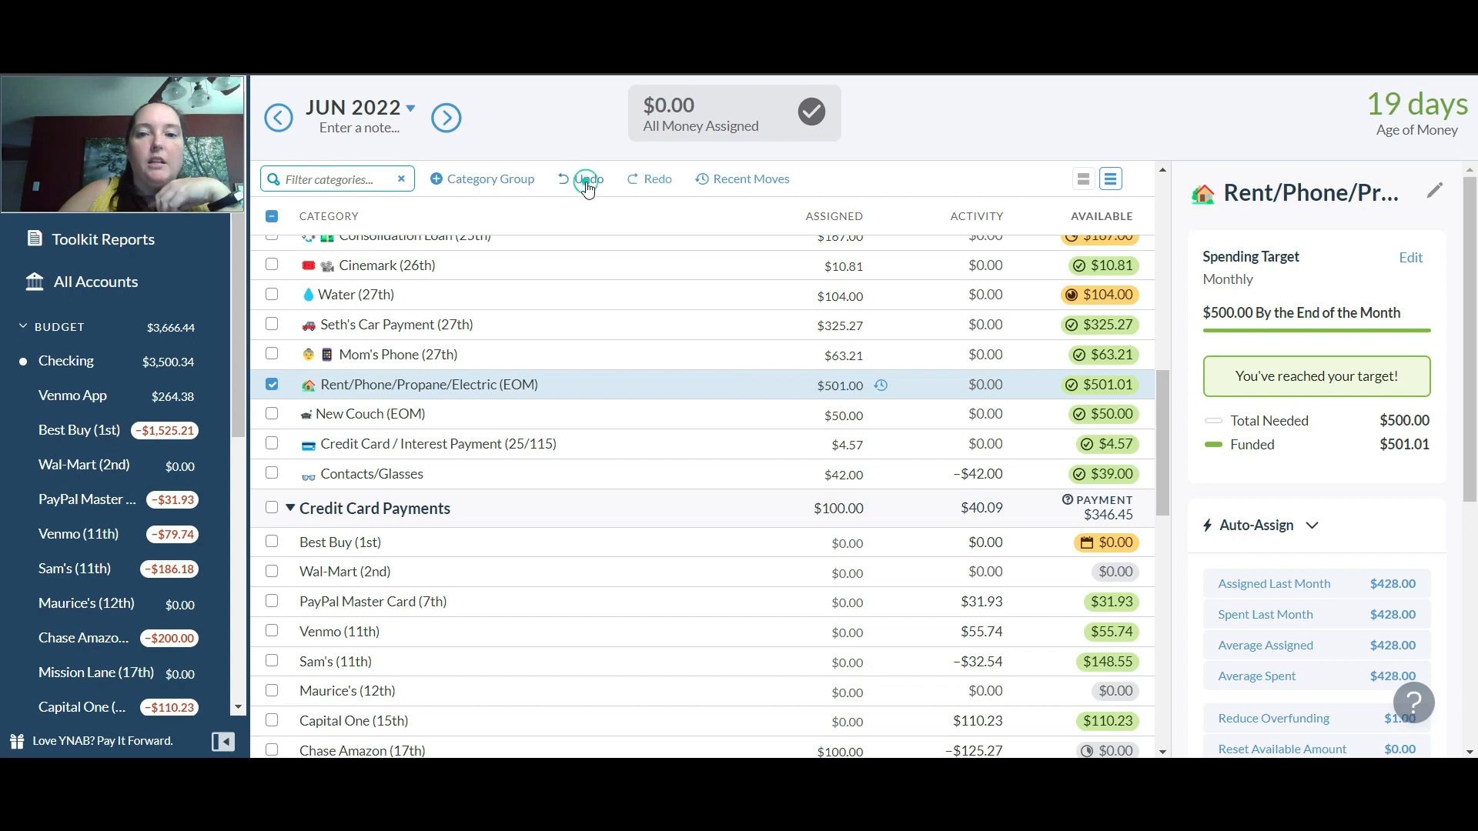
{"action": "left_click", "coordinate": [586, 183]}
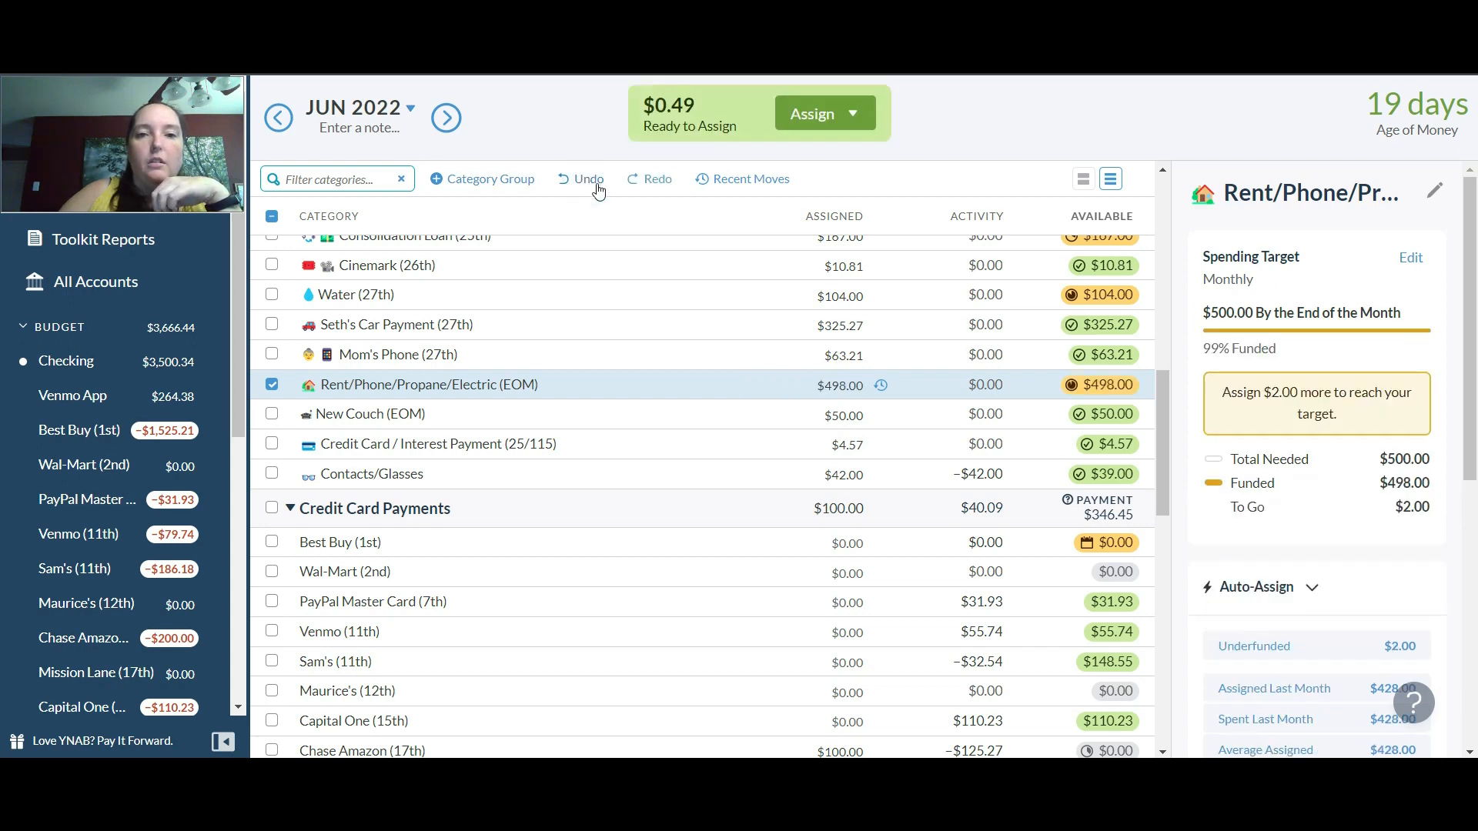
Add the remaining $0.49 to Rent/Phone/Propane/Electric (EOM) so $498.49 is assigned for June 2022
{"action": "left_click", "coordinate": [821, 385]}
{"action": "key", "text": "Right"}
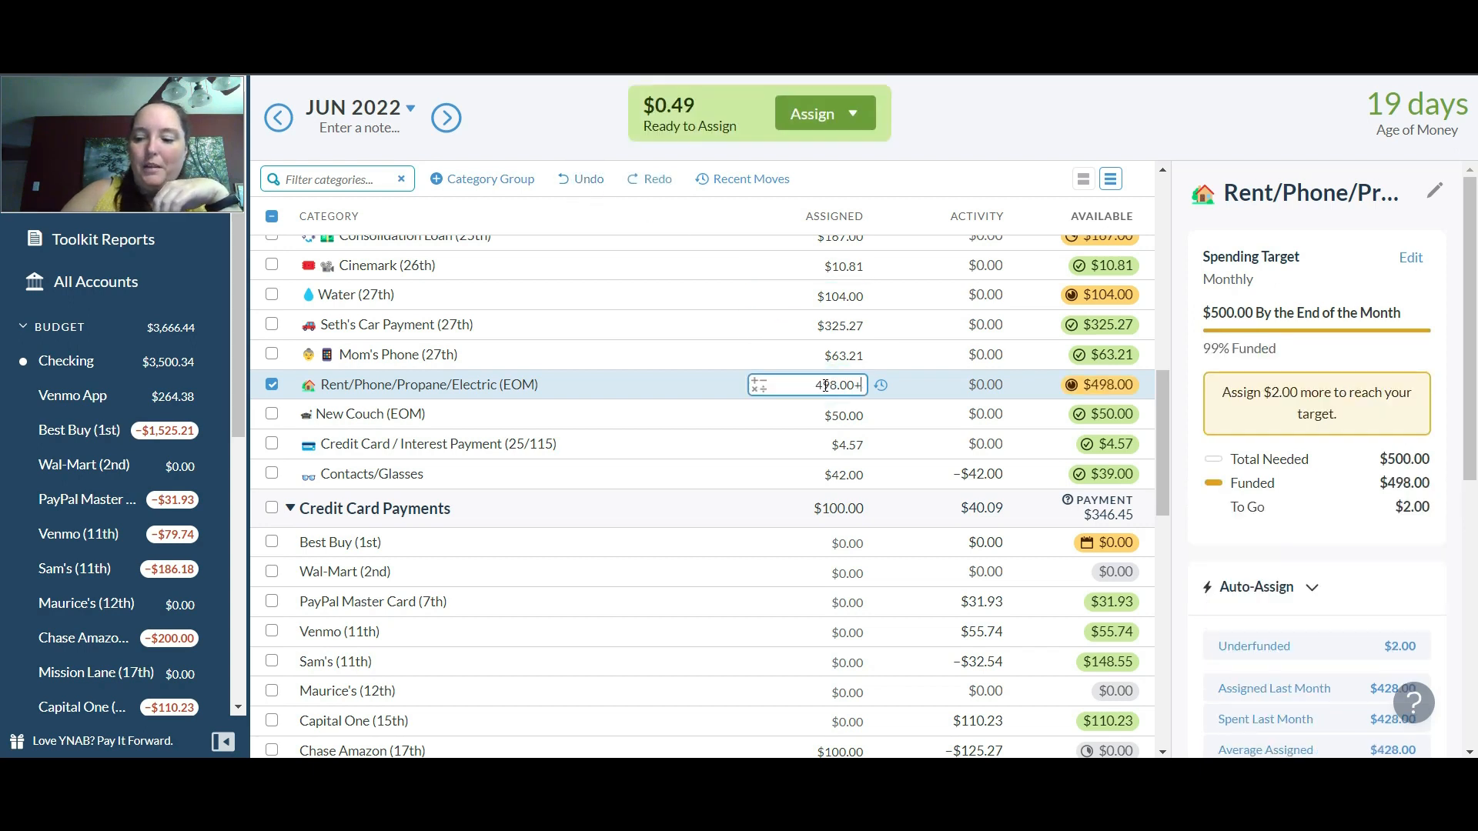
{"action": "type", "text": "+2"}
{"action": "key", "text": "Return"}
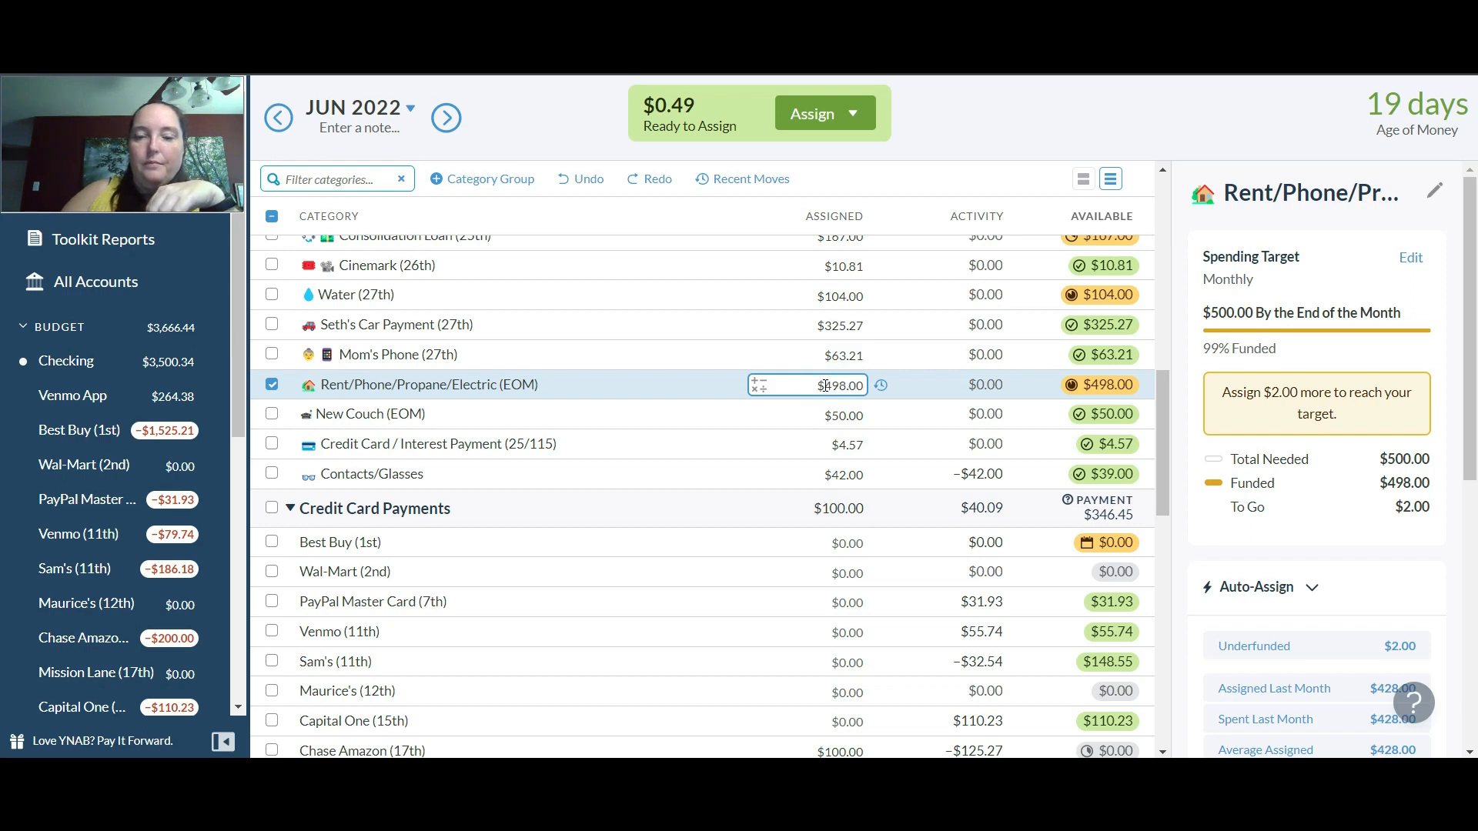
{"action": "left_click", "coordinate": [809, 384]}
{"action": "key", "text": "Right"}
{"action": "type", "text": "+.49"}
{"action": "key", "text": "Return"}
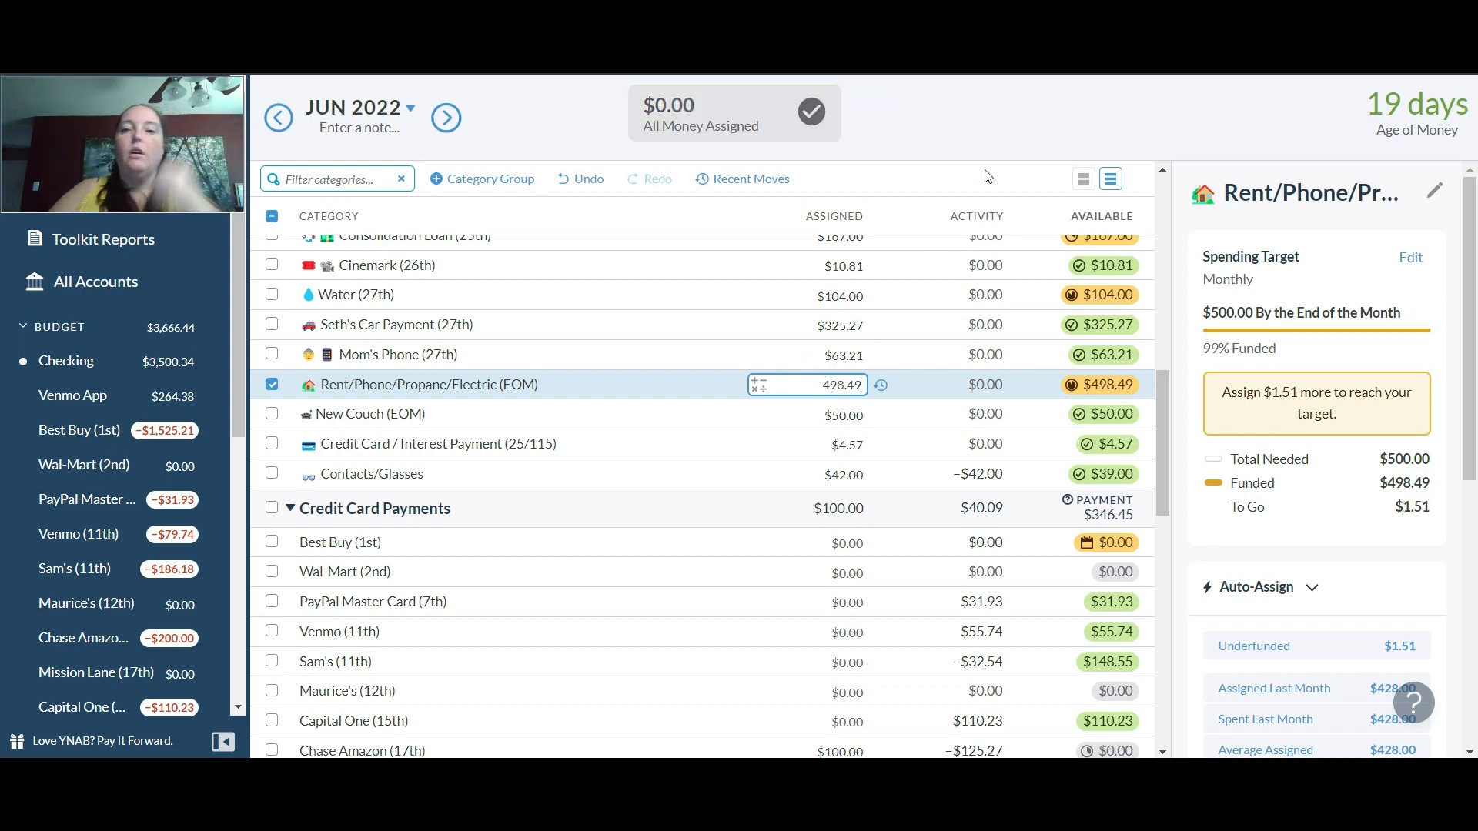
{"action": "left_click", "coordinate": [987, 133]}
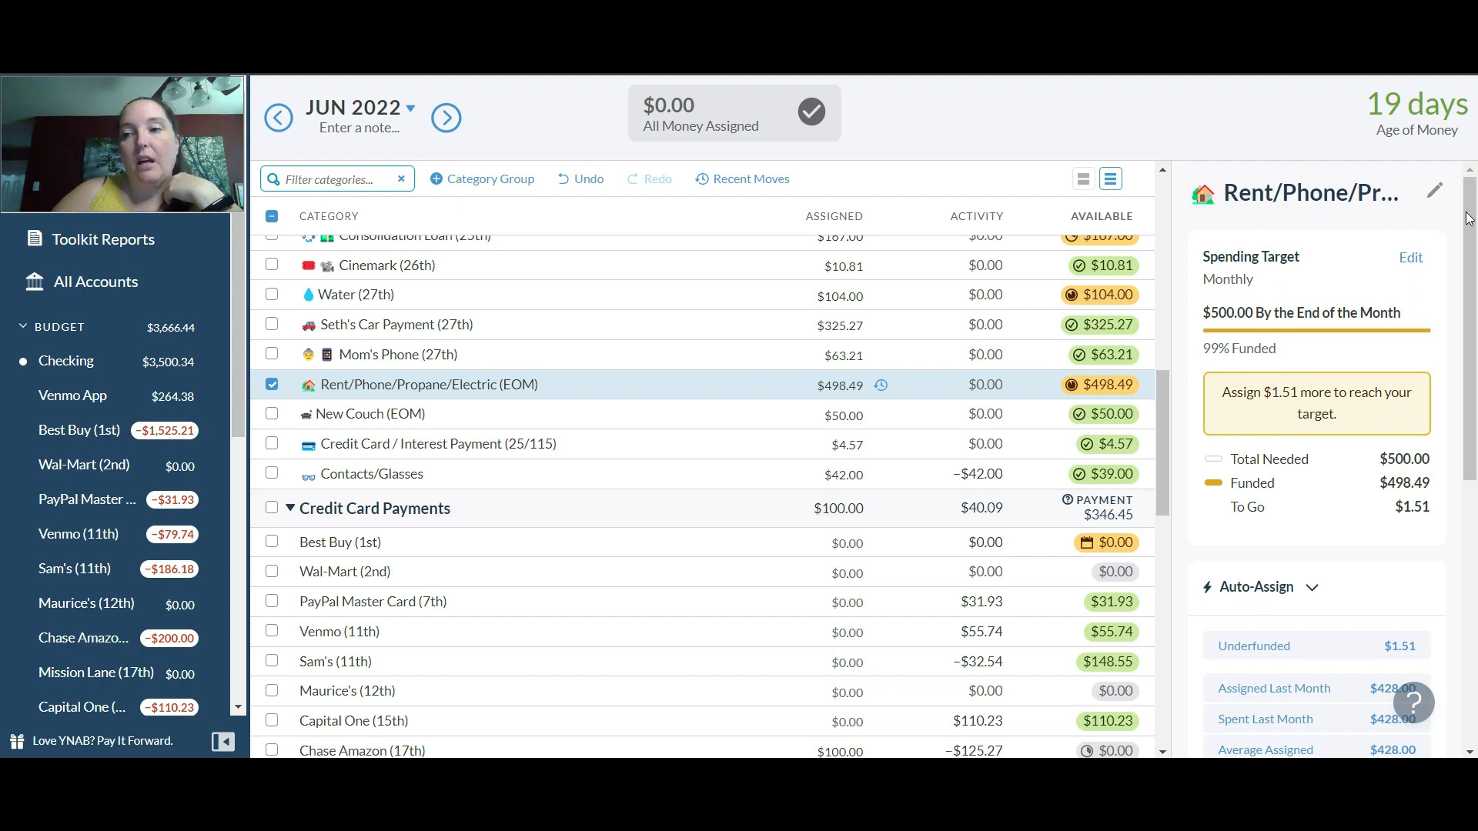
{"action": "left_click_drag", "start_coordinate": [1471, 218], "coordinate": [1475, 117]}
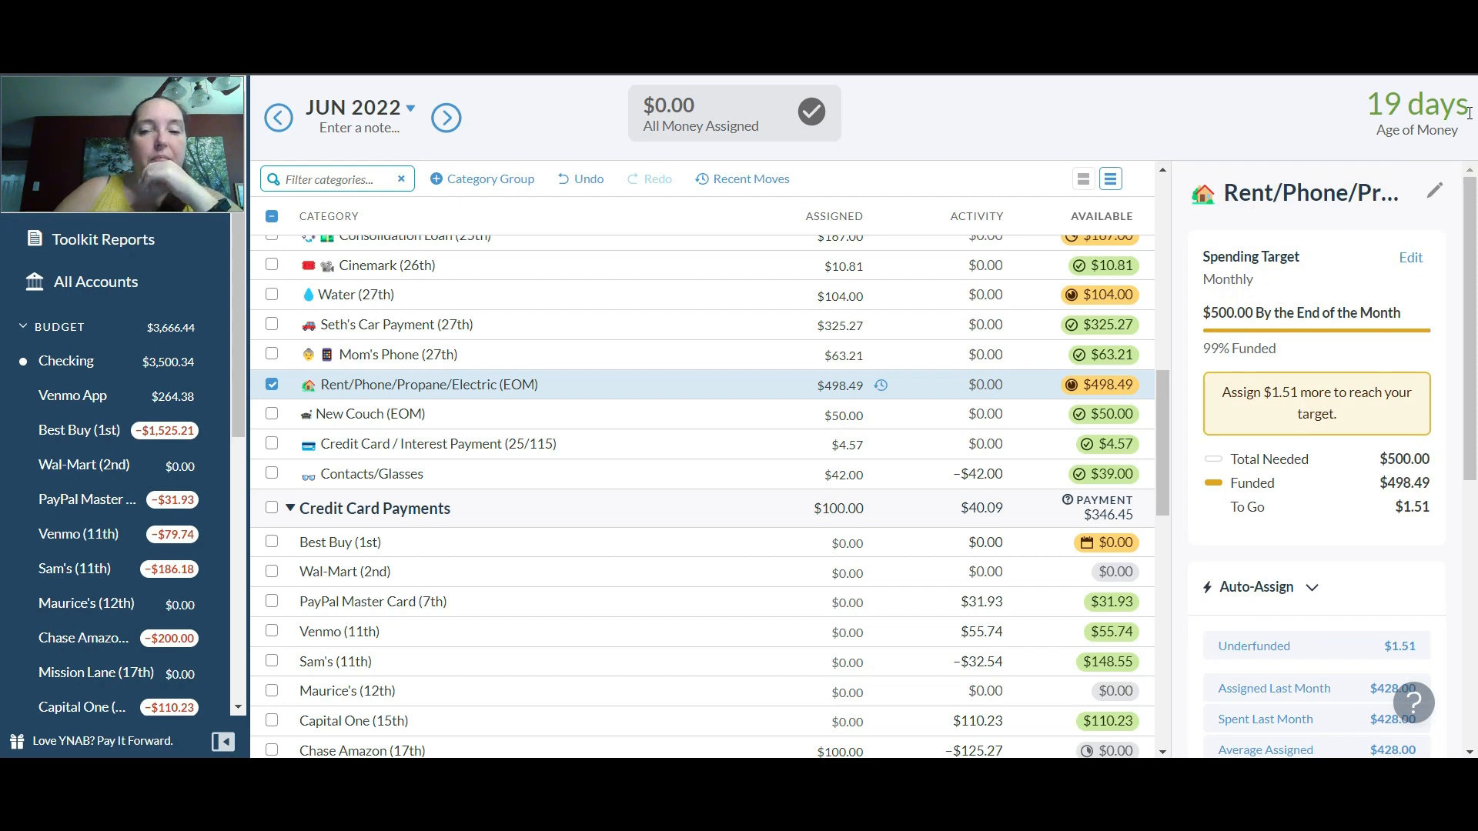
{"action": "left_click_drag", "start_coordinate": [1161, 419], "coordinate": [1155, 548]}
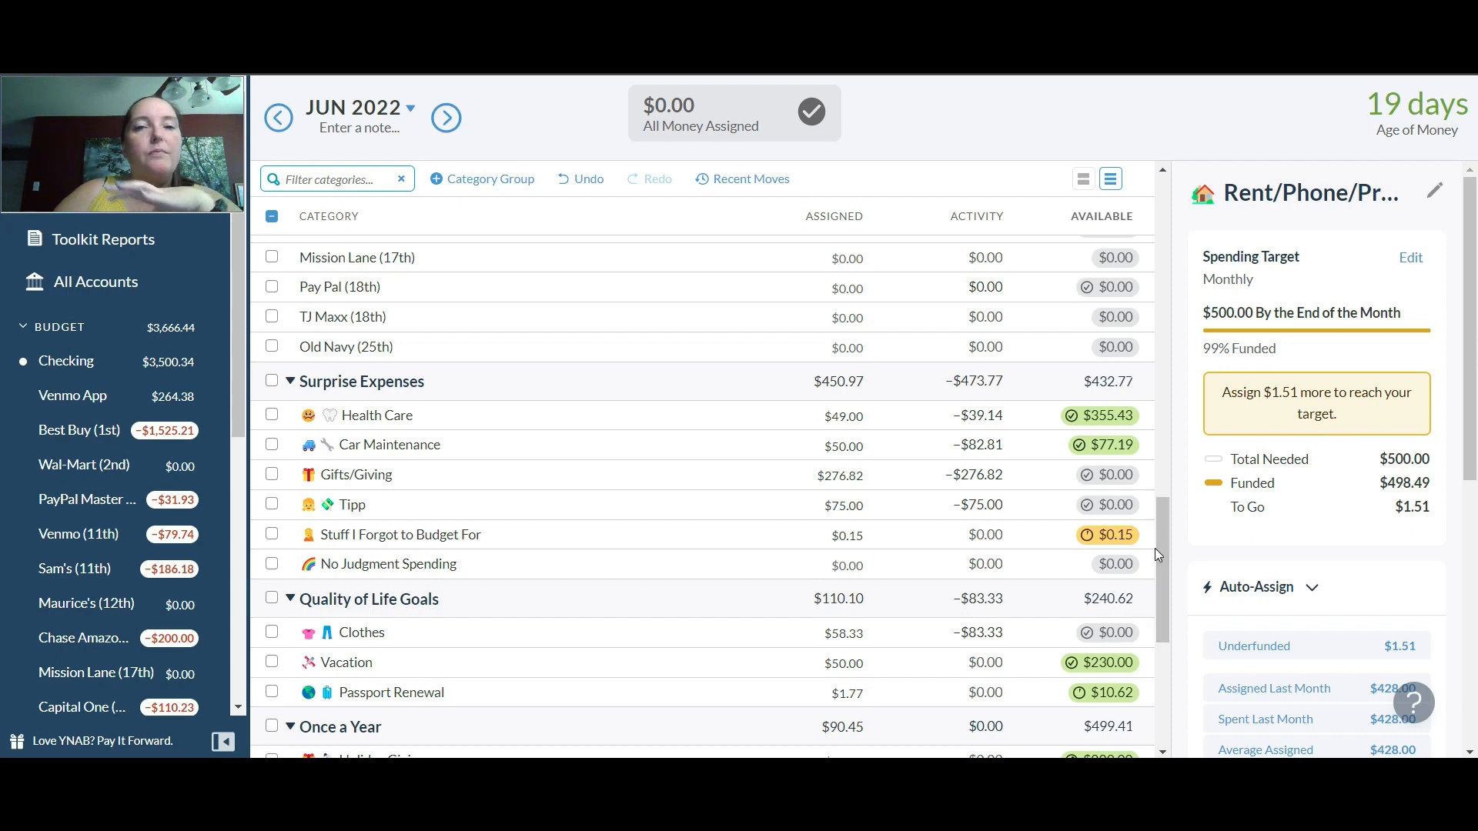